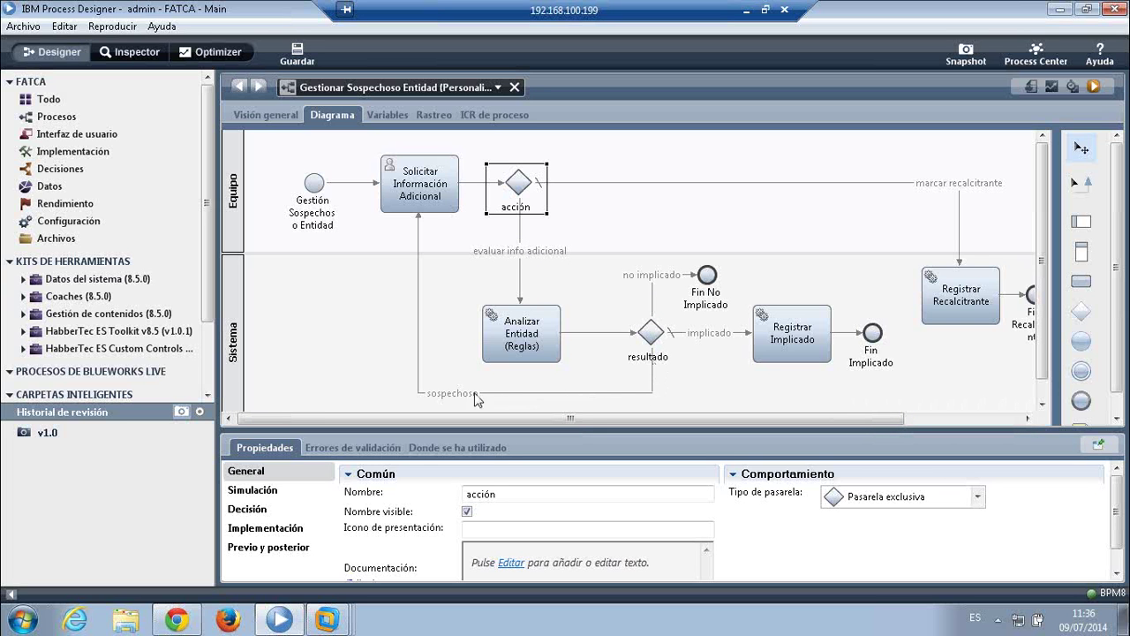
# - Inspect the properties of the Solicitar Información Adicional and Registrar Implicado tasks
pyautogui.click(399, 174)
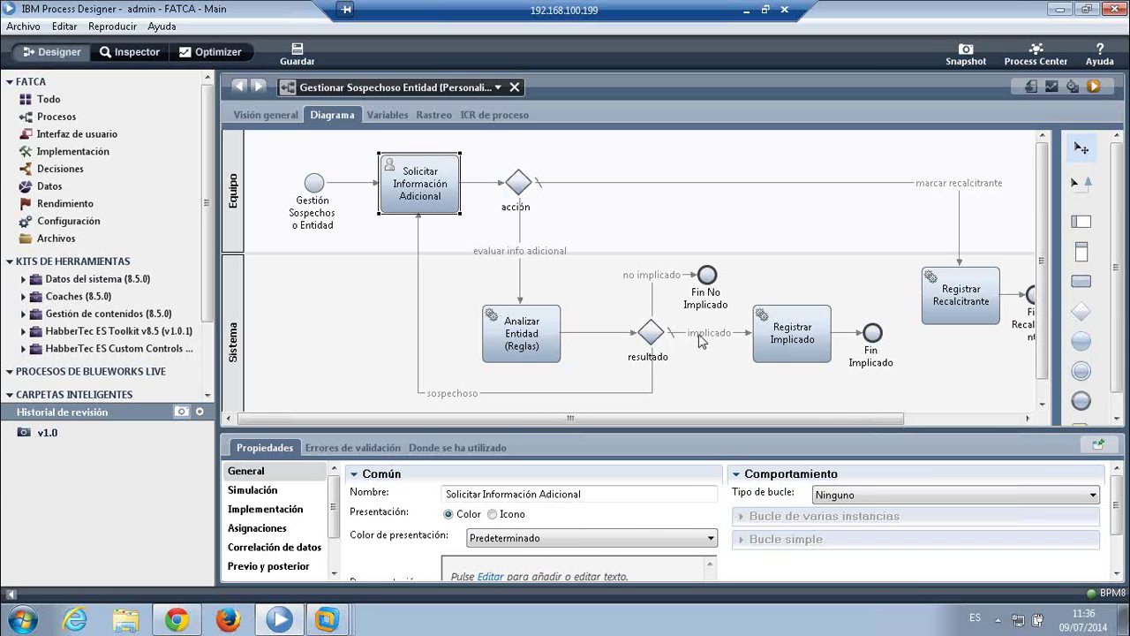
pyautogui.click(806, 336)
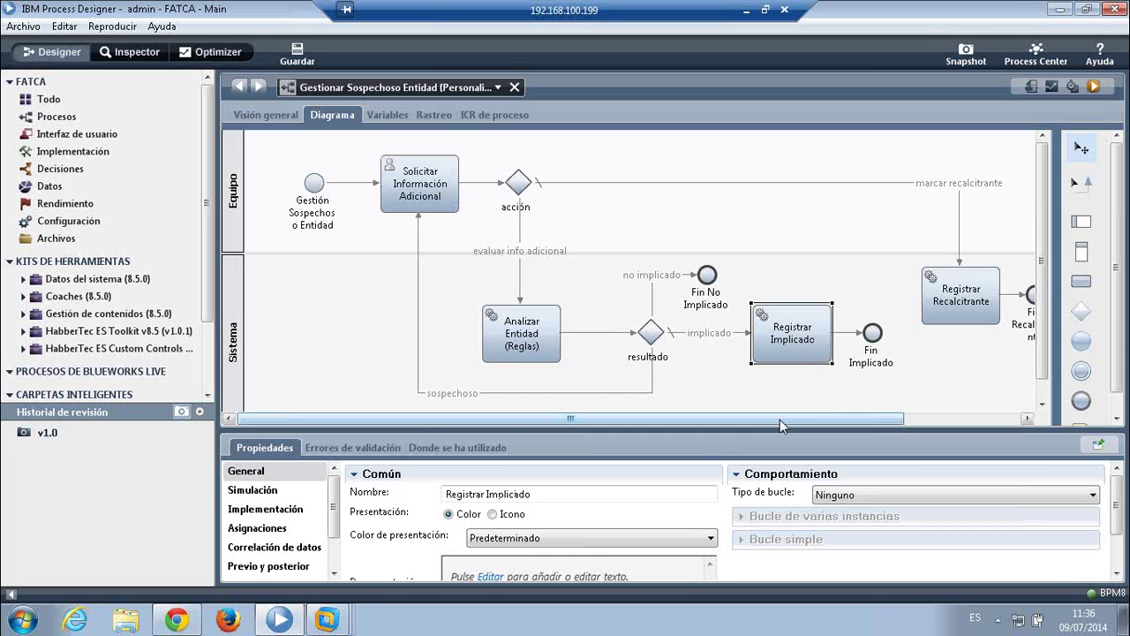
pyautogui.moveTo(779, 419); pyautogui.dragTo(852, 415)
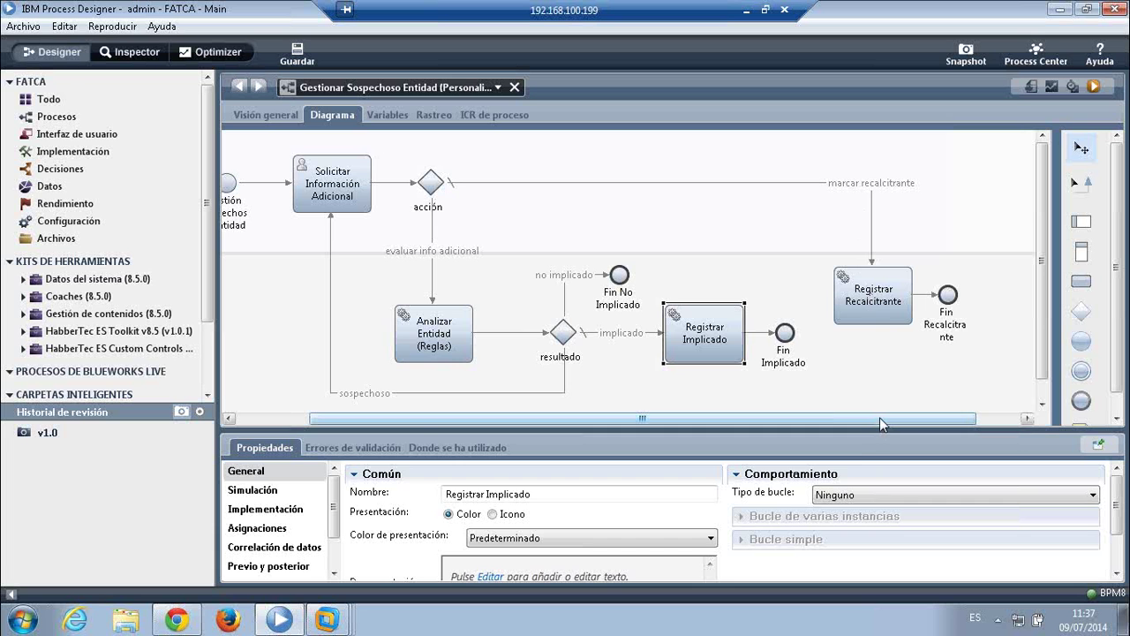
pyautogui.moveTo(879, 417); pyautogui.dragTo(802, 422)
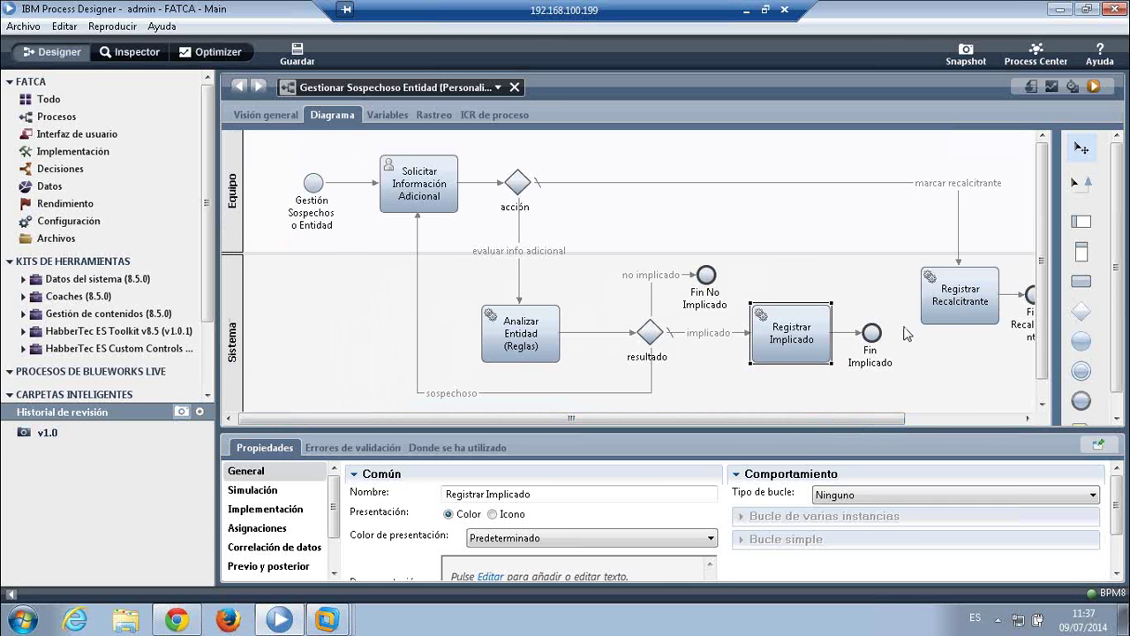
pyautogui.click(432, 186)
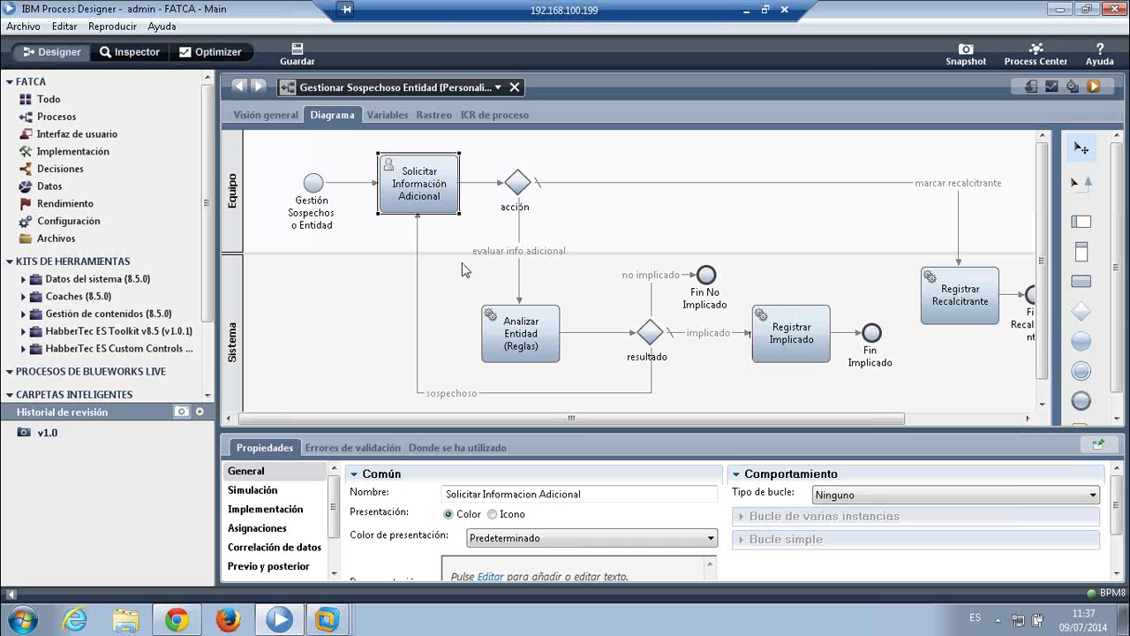
# - Open the task's Información coach layout and select its Entidad section
pyautogui.doubleClick(411, 185)
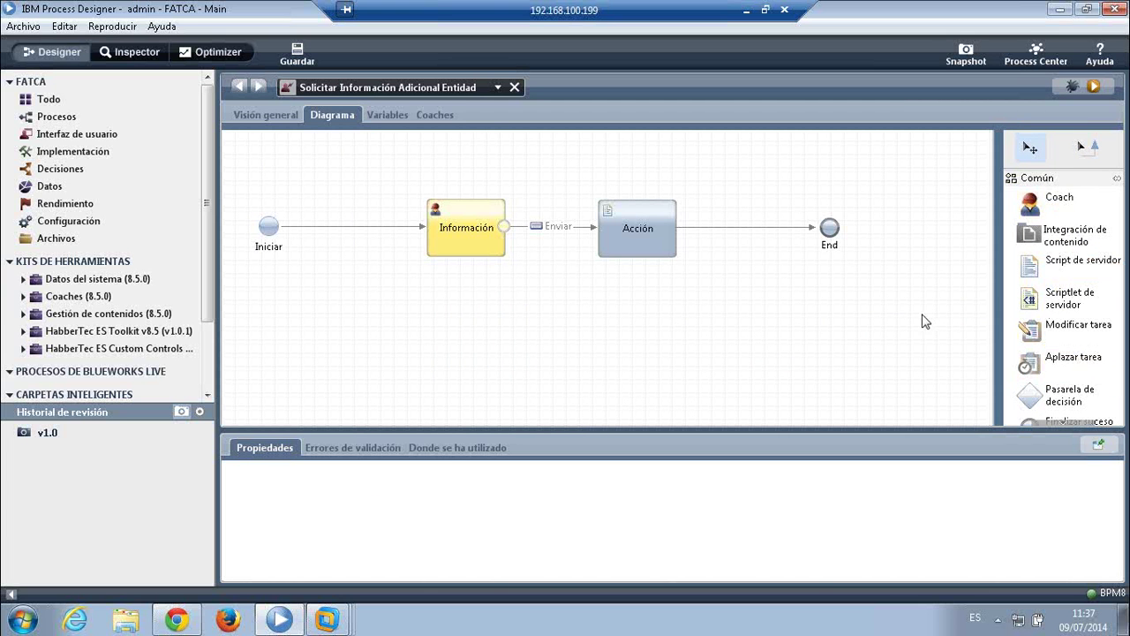
pyautogui.click(463, 227)
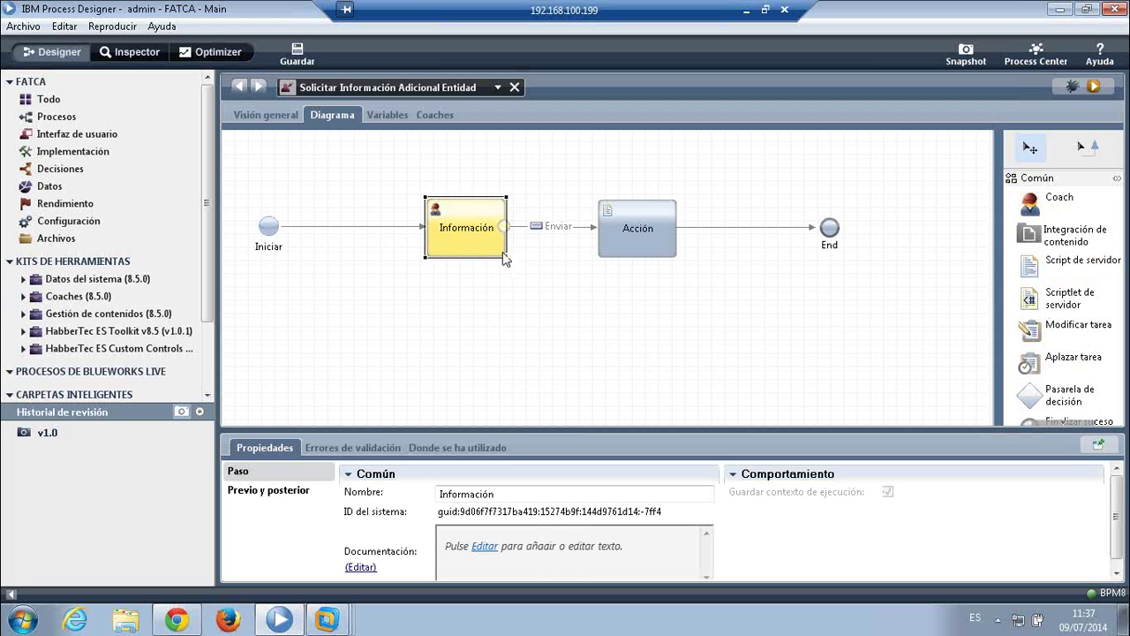
pyautogui.doubleClick(463, 228)
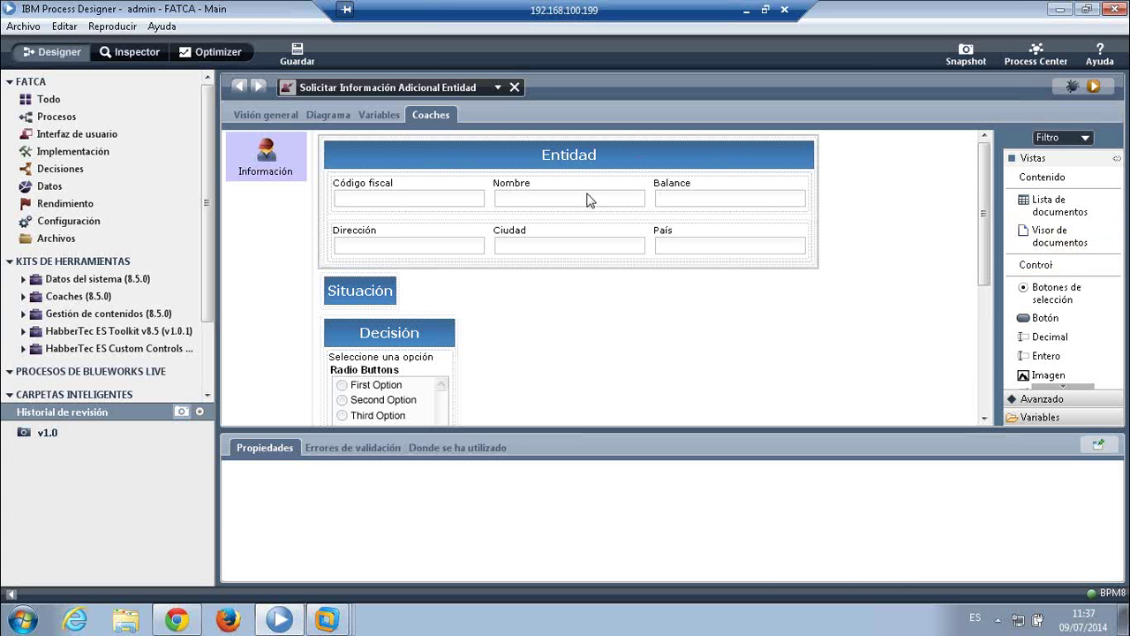
pyautogui.click(588, 198)
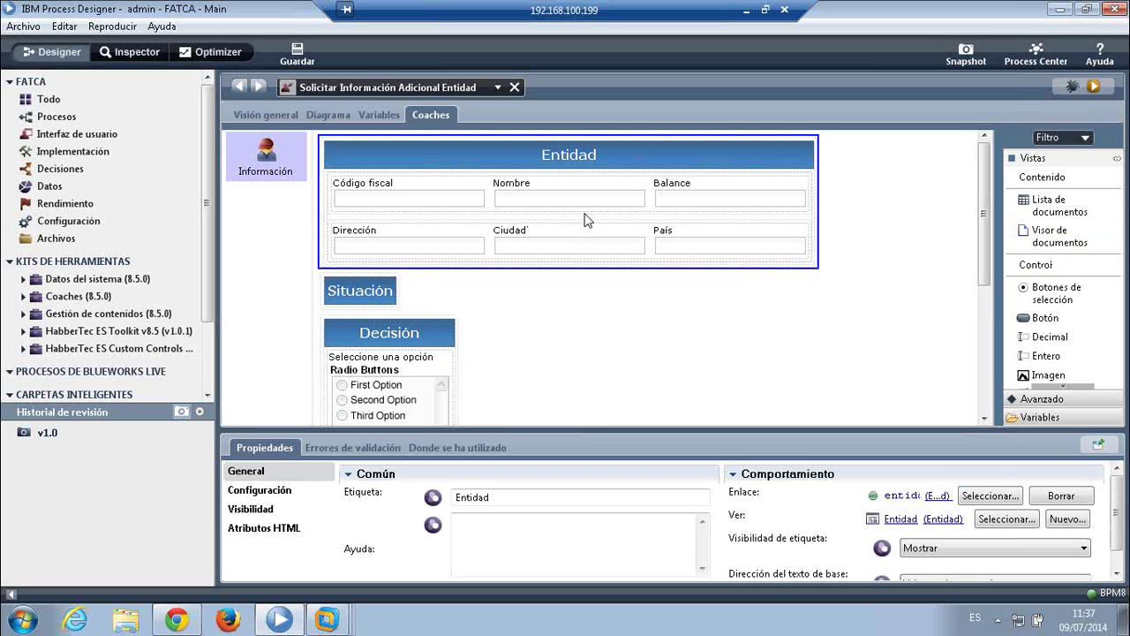
pyautogui.moveTo(985, 197)
pyautogui.mouseDown()
pyautogui.moveTo(986, 214)
pyautogui.moveTo(986, 178)
pyautogui.mouseUp()
pyautogui.click(384, 94)
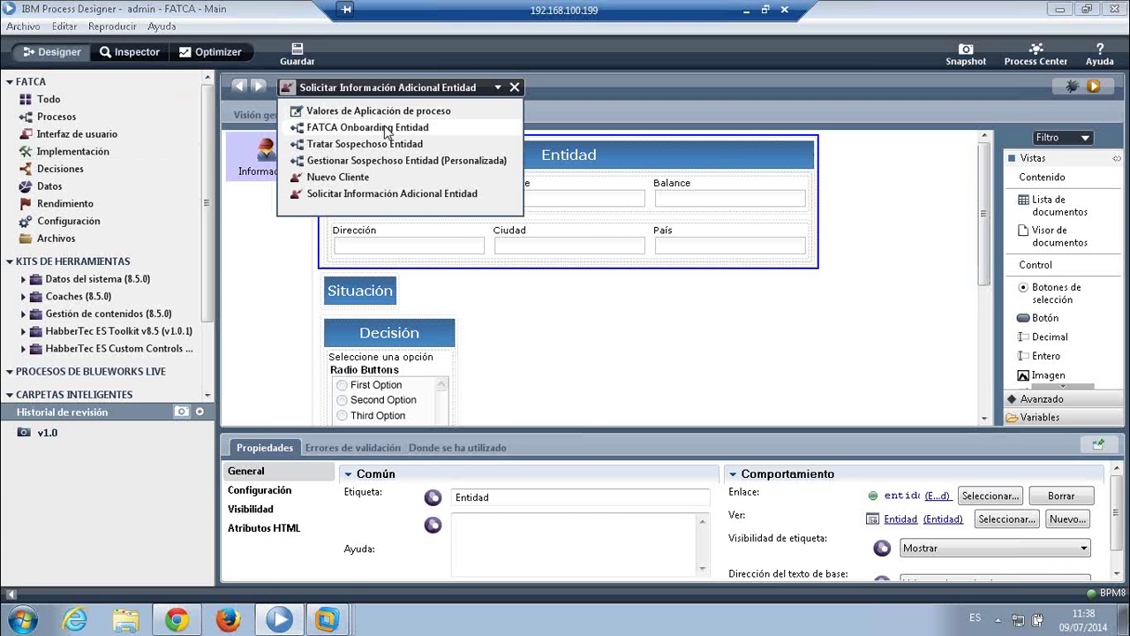
# - View the FATCA Onboarding Entidad process briefly, then switch to the Nuevo Cliente service diagram
pyautogui.click(386, 129)
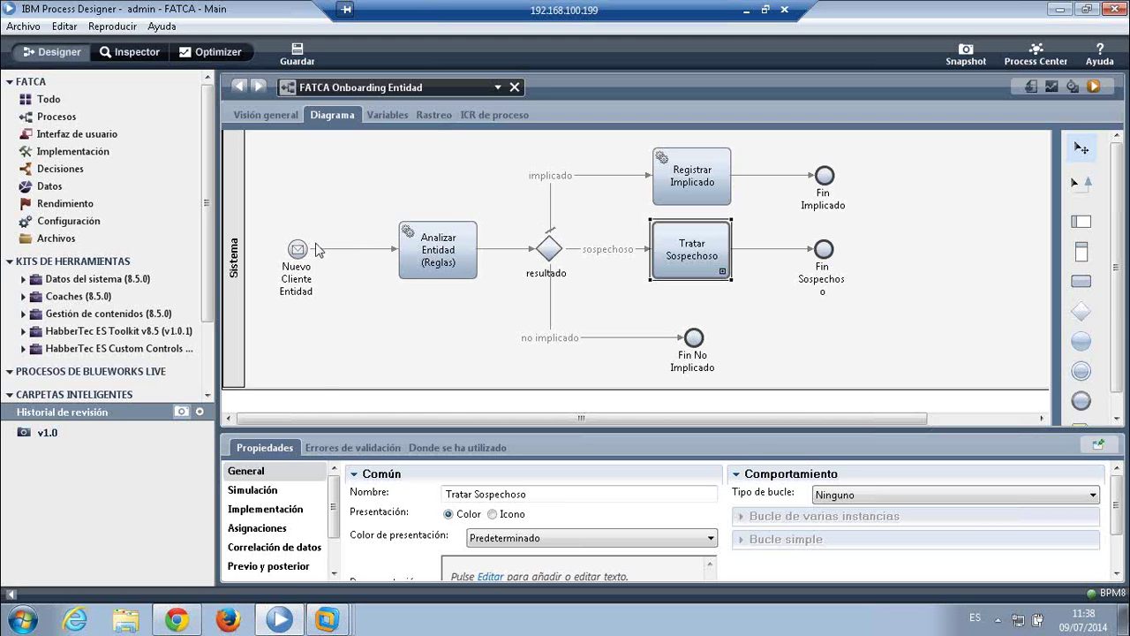
pyautogui.moveTo(188, 625)
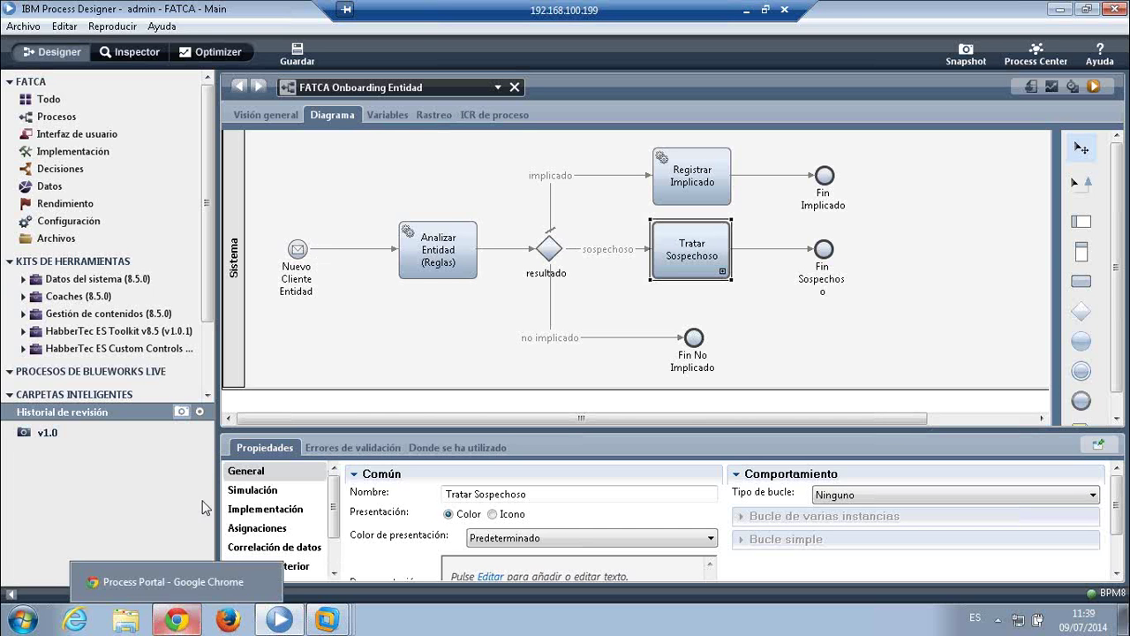
pyautogui.click(351, 88)
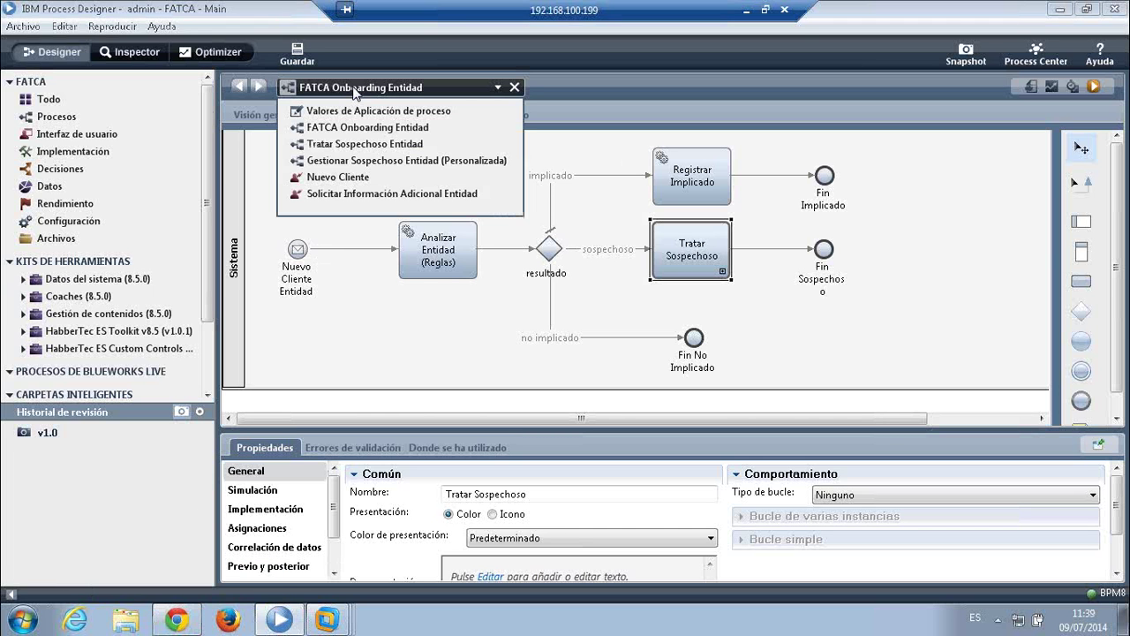
pyautogui.click(351, 179)
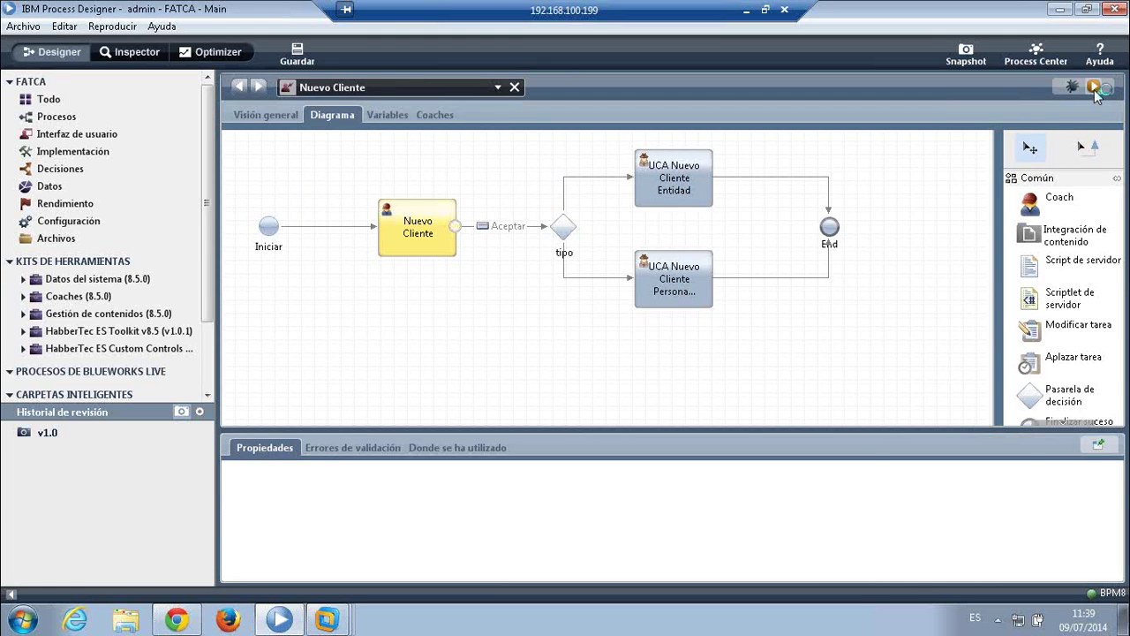
# - Run the Nuevo Cliente service in Process Portal and choose Entidad as the client type
pyautogui.click(1094, 87)
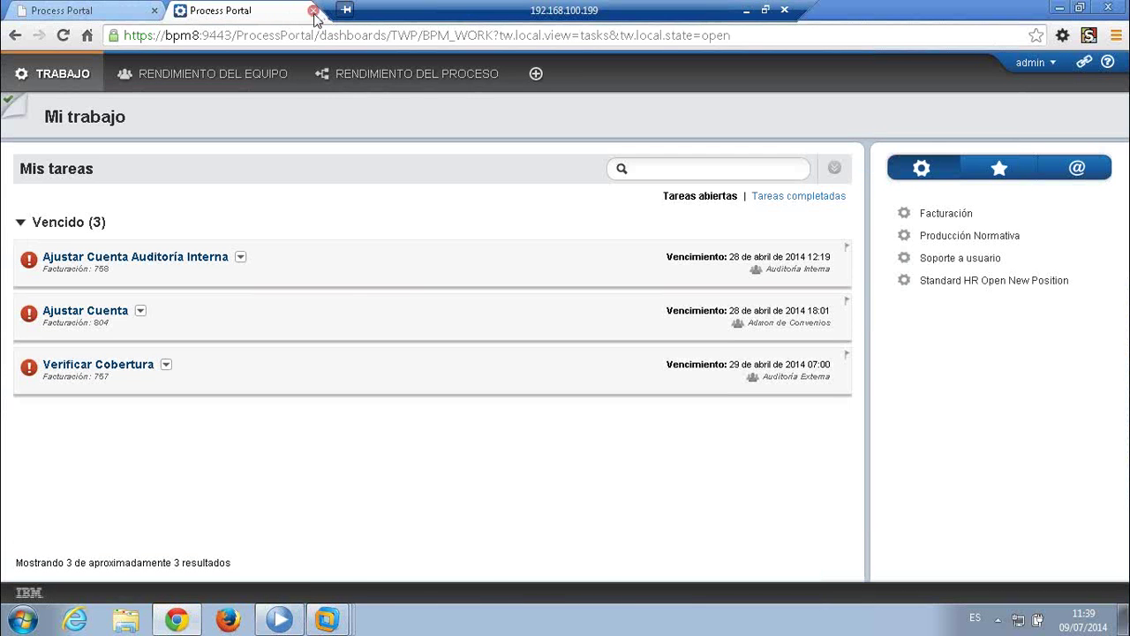
pyautogui.click(314, 11)
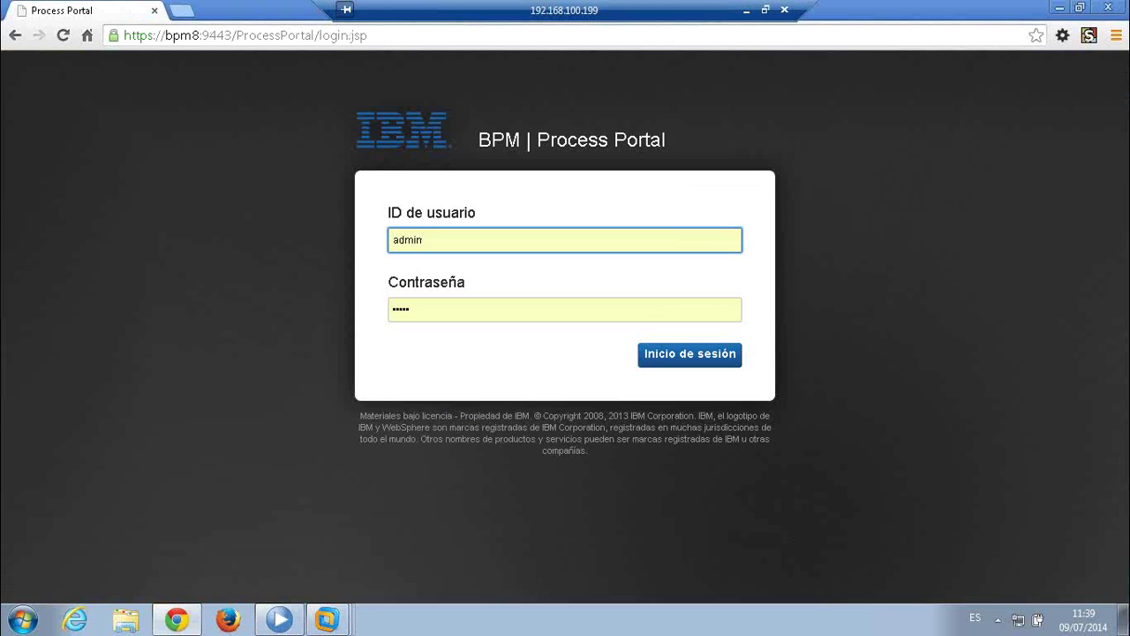
pyautogui.click(1060, 8)
pyautogui.click(1103, 92)
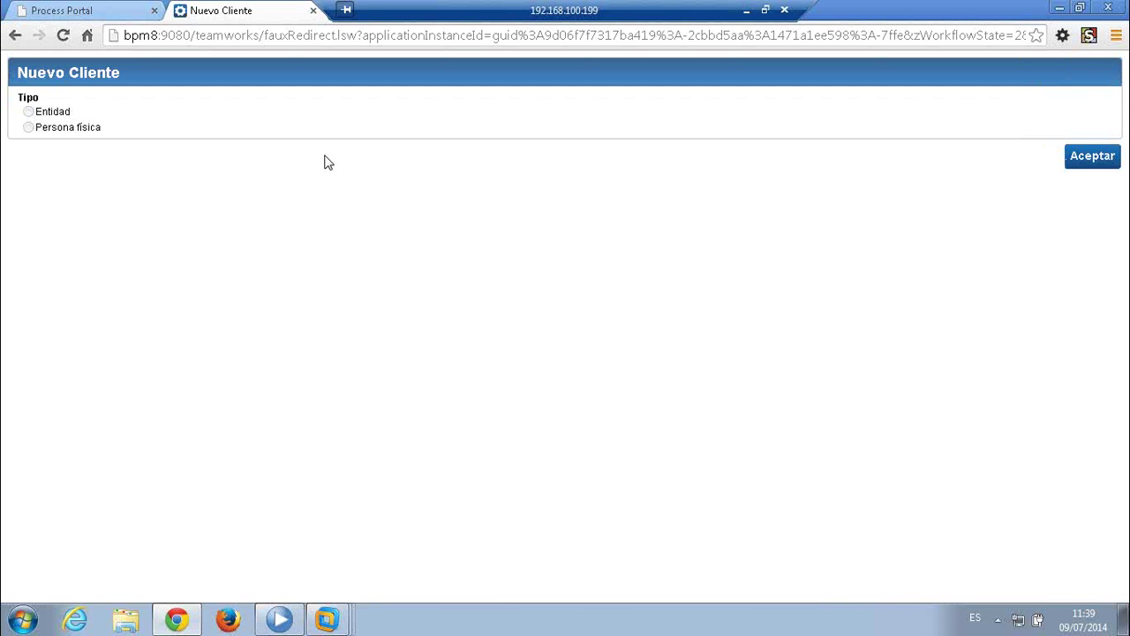
pyautogui.click(29, 113)
pyautogui.click(154, 193)
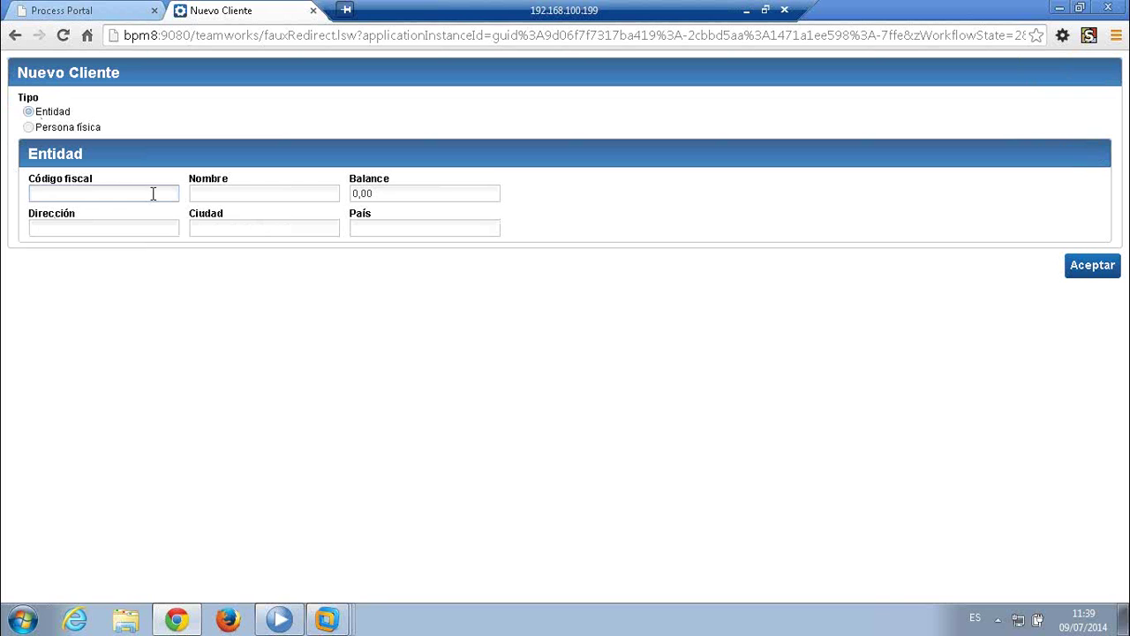
# - Fill in the tax code, company name, address and city, then submit the client form
pyautogui.click(154, 193)
pyautogui.write('12345678Z')
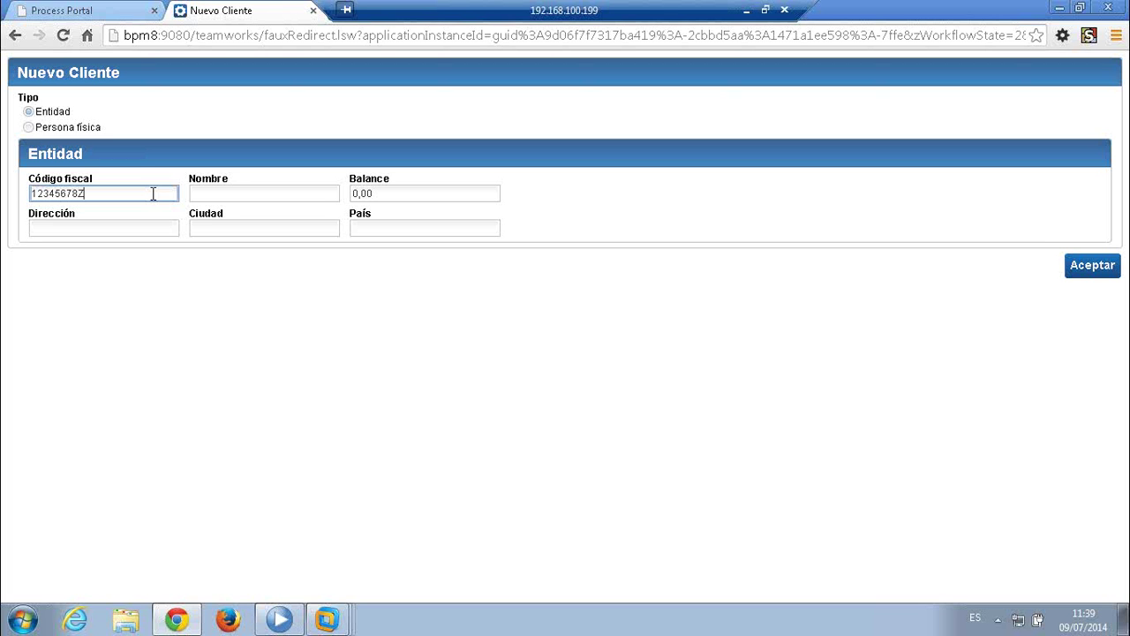
pyautogui.press('Tab')
pyautogui.write('Pep')
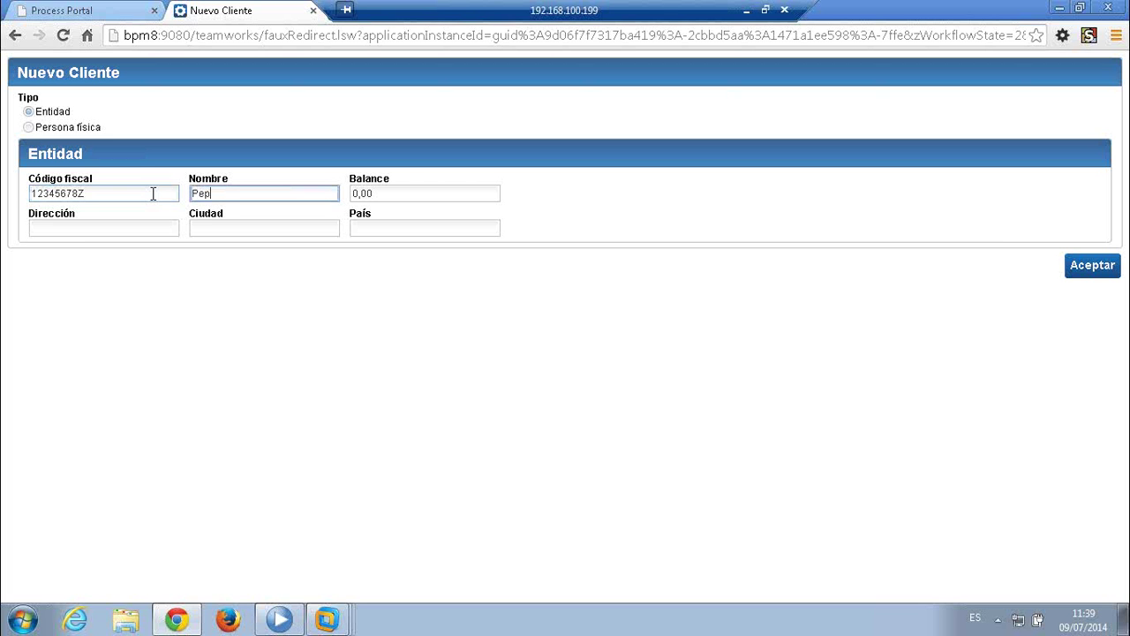
pyautogui.write('e SL')
pyautogui.press('Tab')
pyautogui.press('Tab')
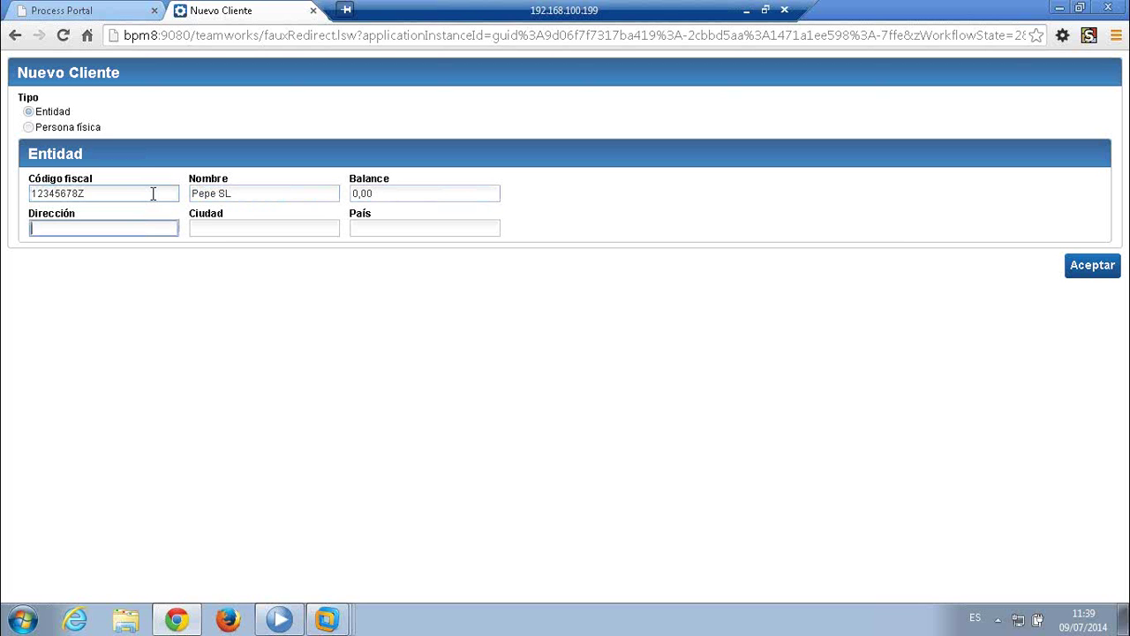
pyautogui.write('Wall St 1')
pyautogui.press('Tab')
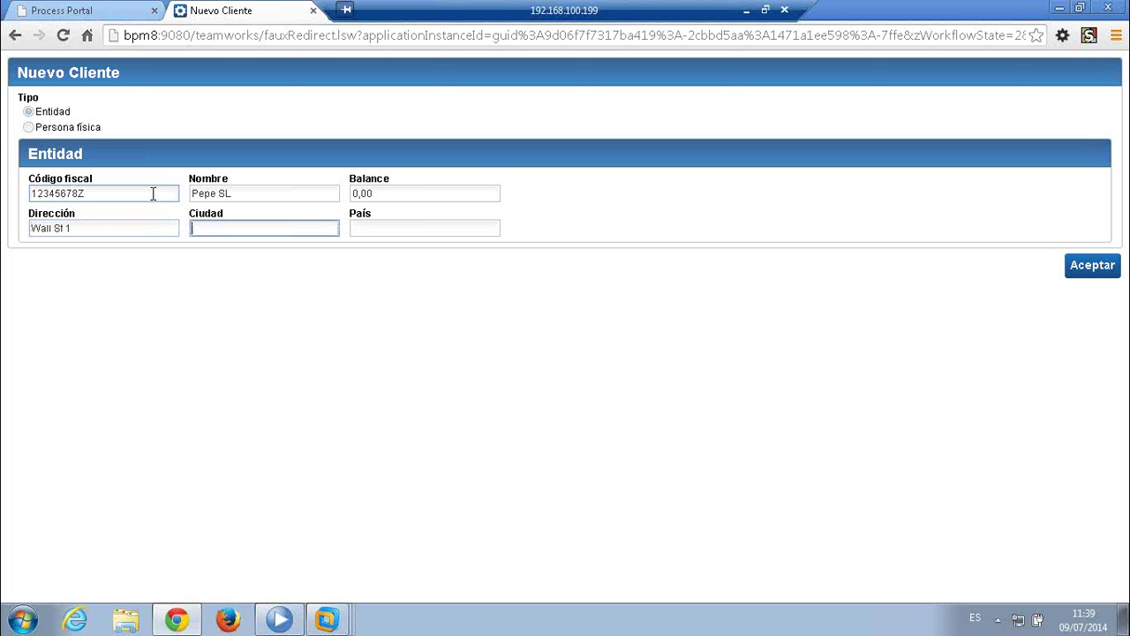
pyautogui.write('NY')
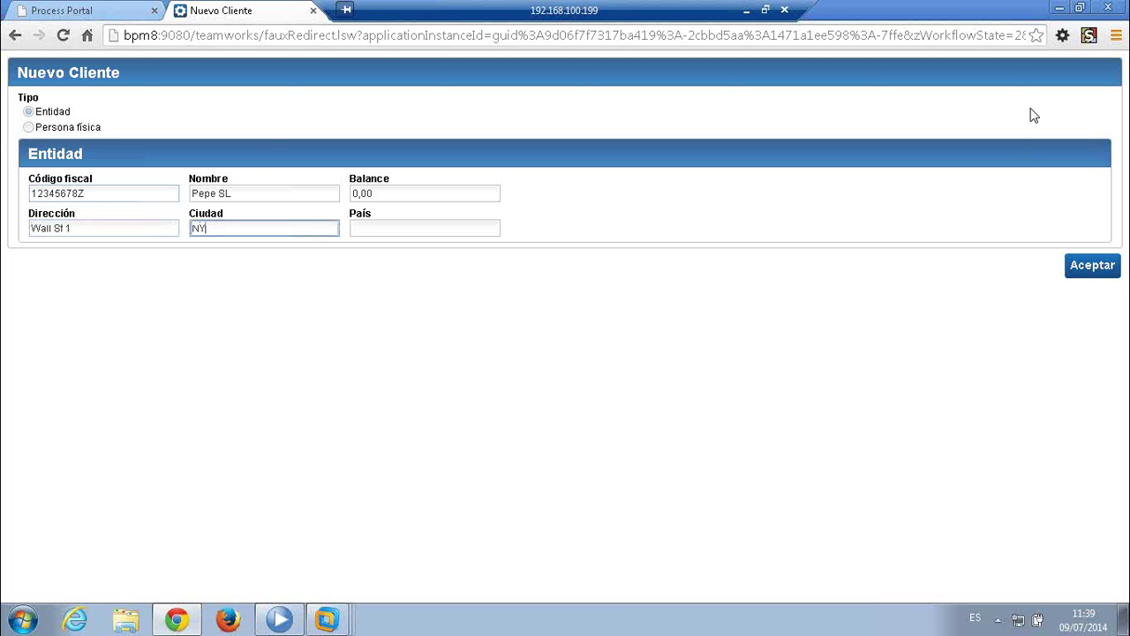
pyautogui.click(1096, 272)
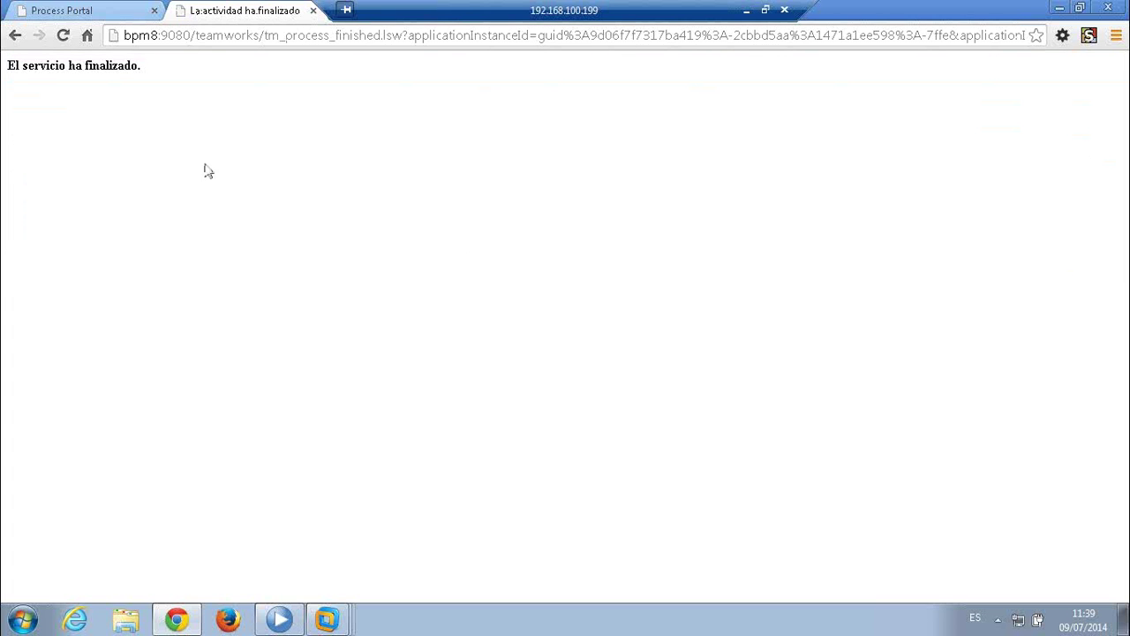
pyautogui.click(283, 622)
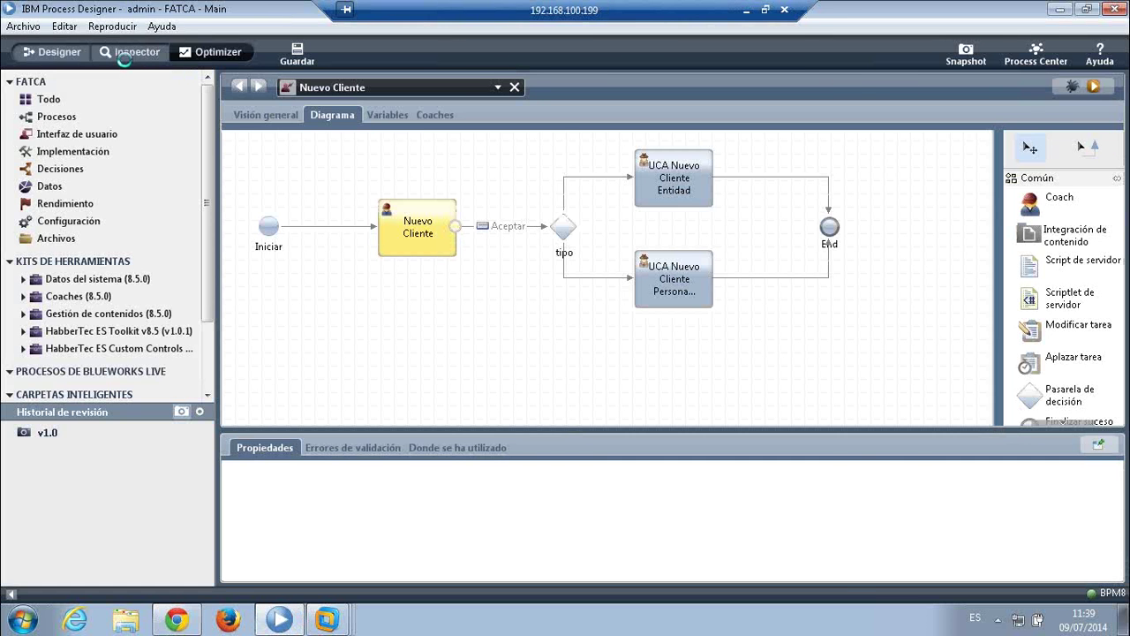
# - Open the active FATCA Onboarding Entidad instance and drill into the Gestionar Sospechoso Entidad subprocess
pyautogui.click(123, 52)
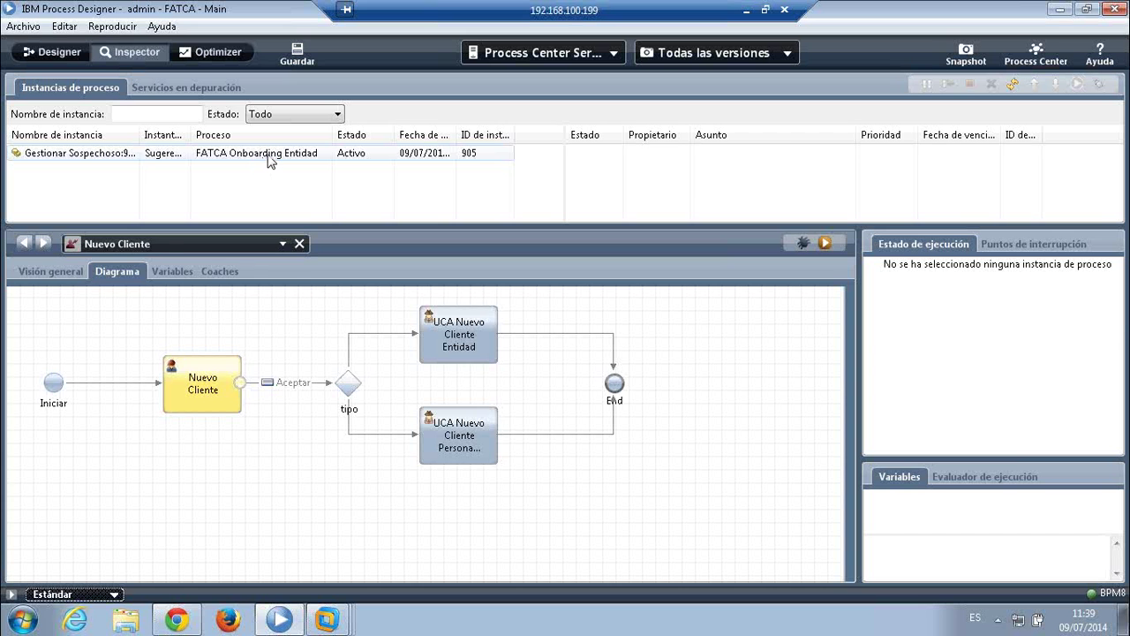
pyautogui.click(269, 157)
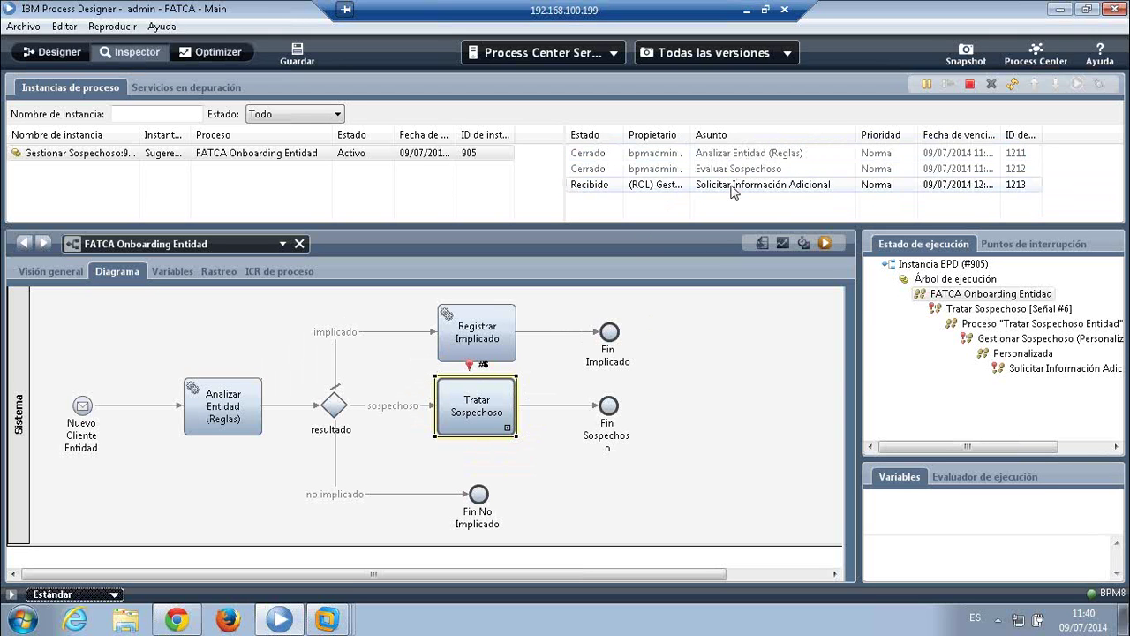
pyautogui.doubleClick(481, 414)
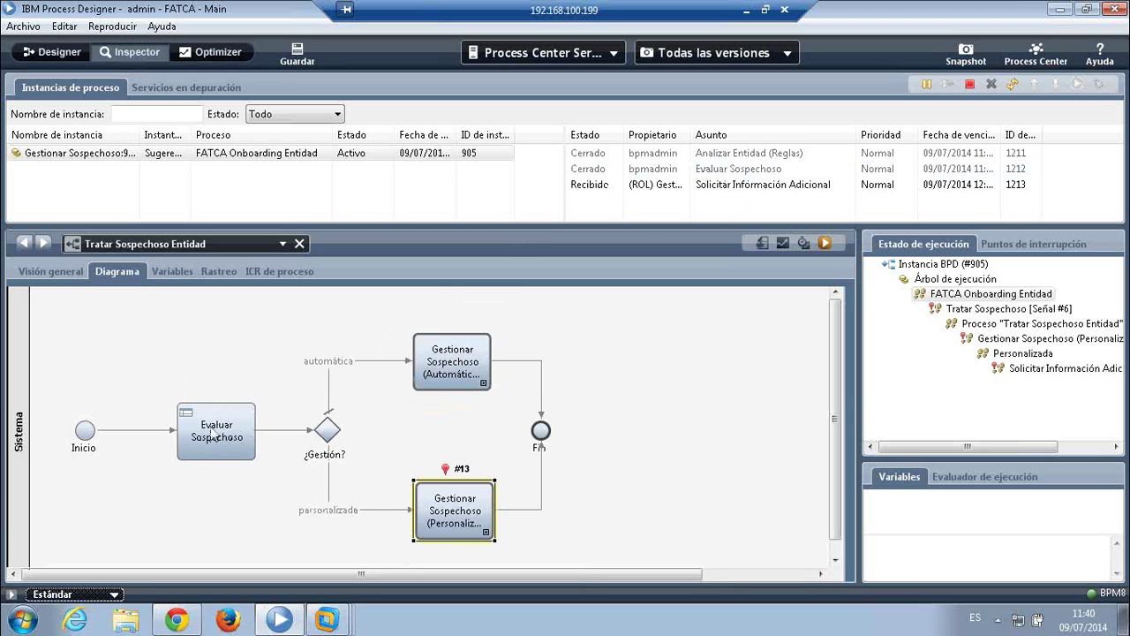
pyautogui.doubleClick(455, 520)
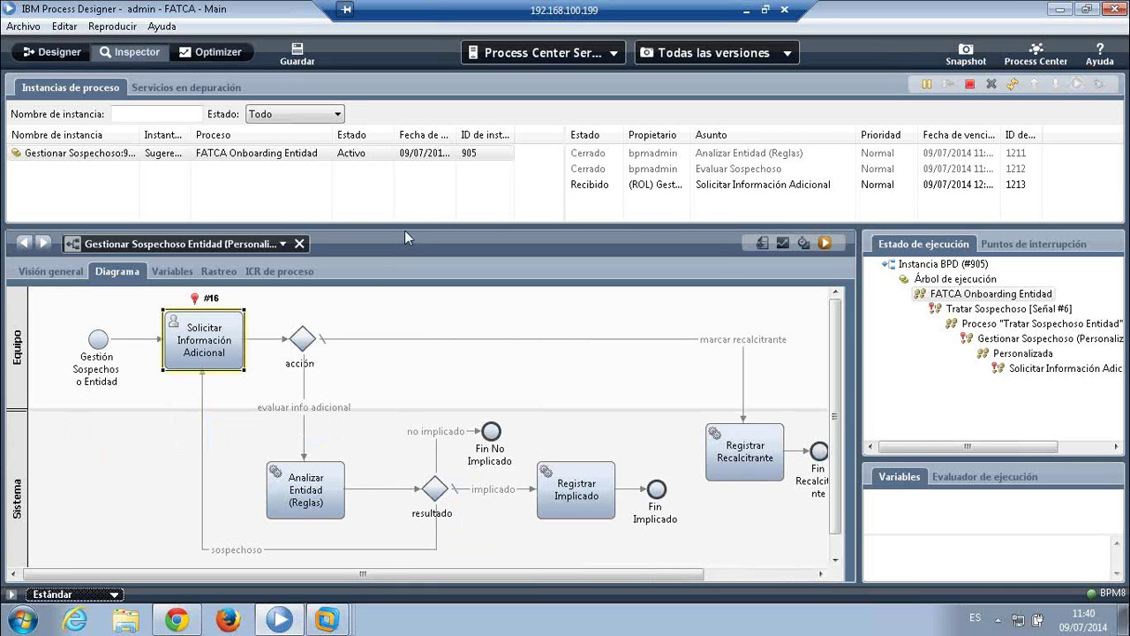
# - Enlarge the instances table and select the Gestionar Sospechoso instance to check its tasks
pyautogui.moveTo(406, 227); pyautogui.dragTo(412, 180)
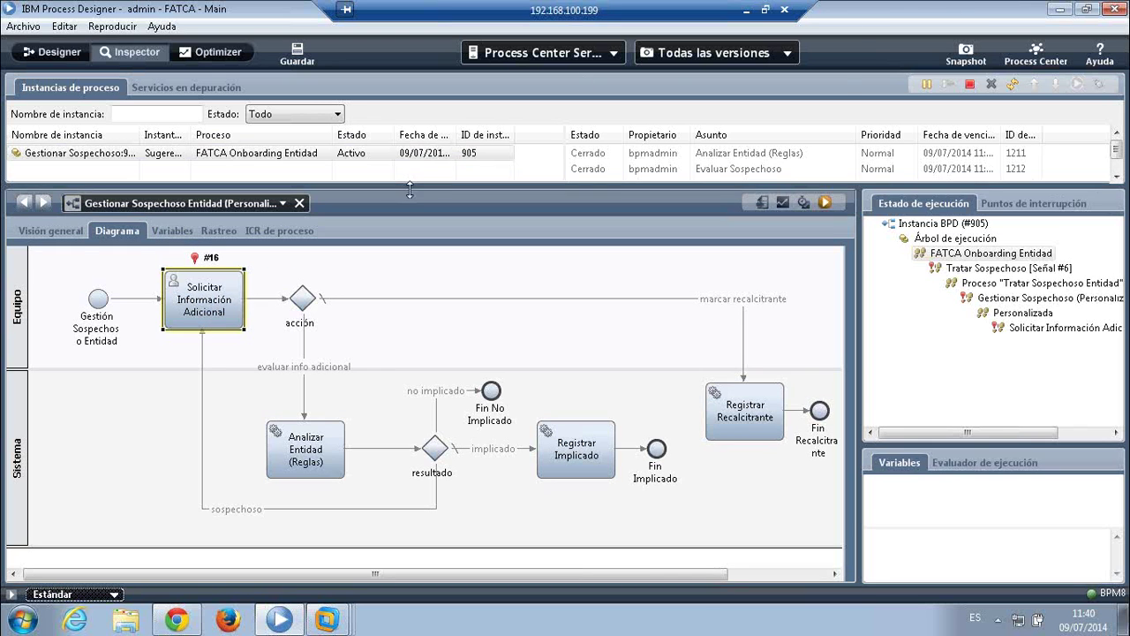
pyautogui.moveTo(409, 183); pyautogui.dragTo(409, 204)
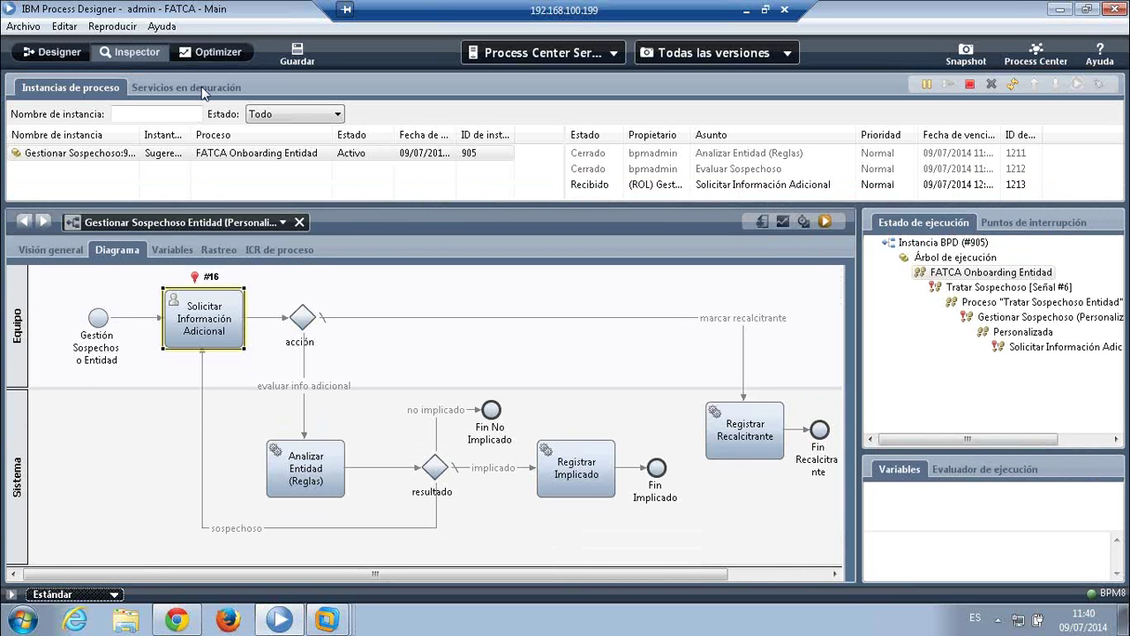
pyautogui.click(247, 156)
pyautogui.click(175, 622)
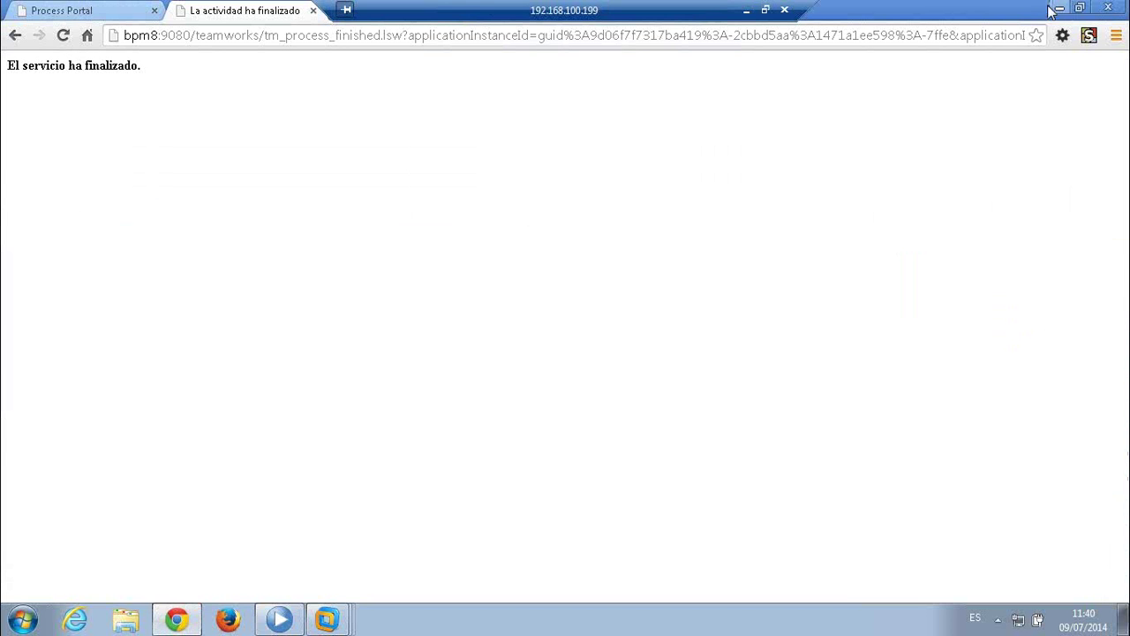
# - Log in as the FATCA agent and open the Solicitar Información Adicional task for 905
pyautogui.click(313, 12)
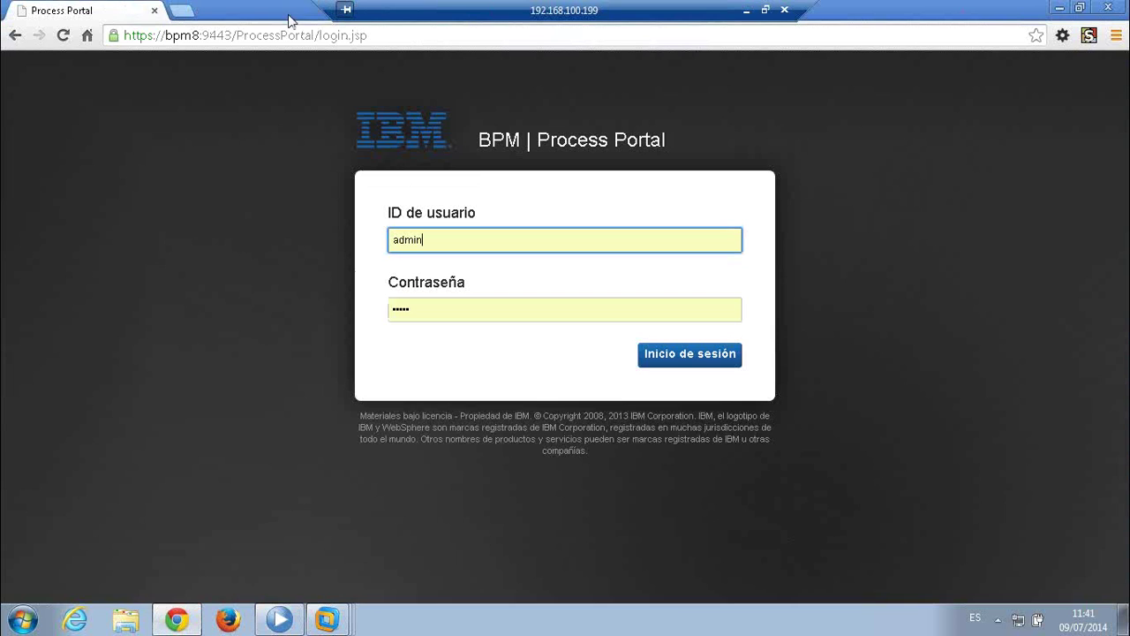
pyautogui.click(454, 245)
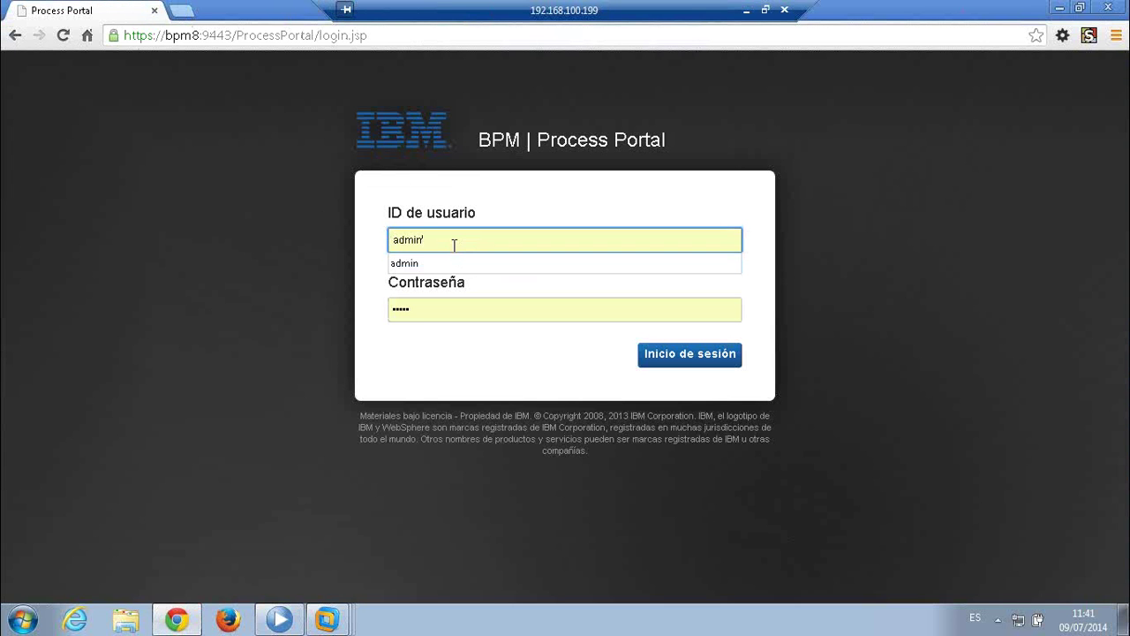
pyautogui.doubleClick(454, 244)
pyautogui.write('agenteFatca')
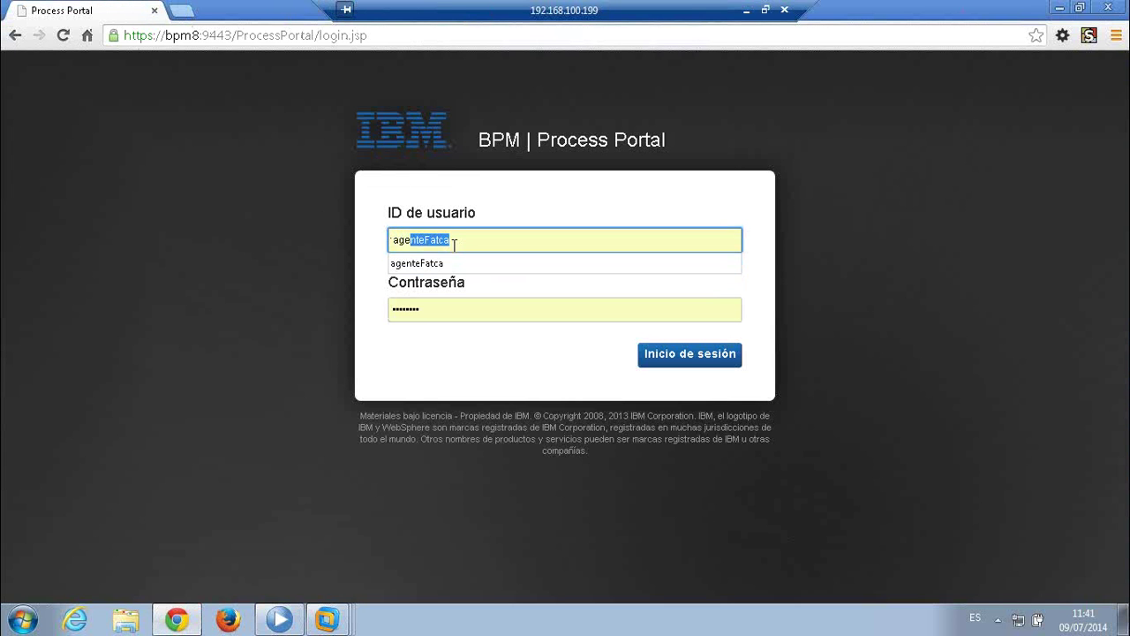
pyautogui.press('Tab')
pyautogui.click(693, 355)
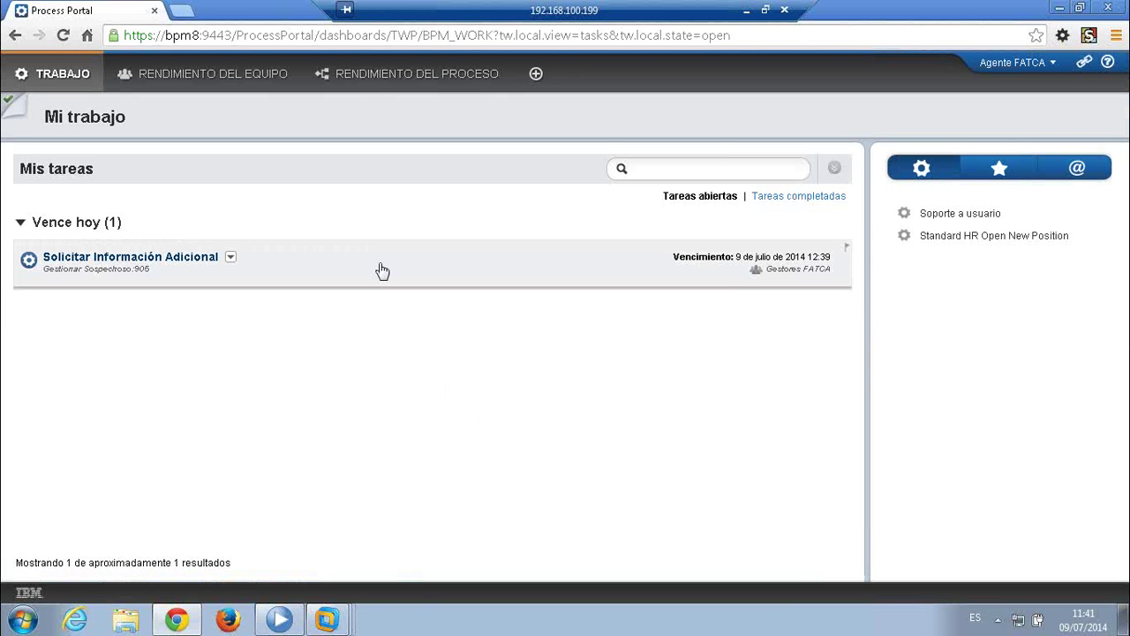
pyautogui.click(382, 270)
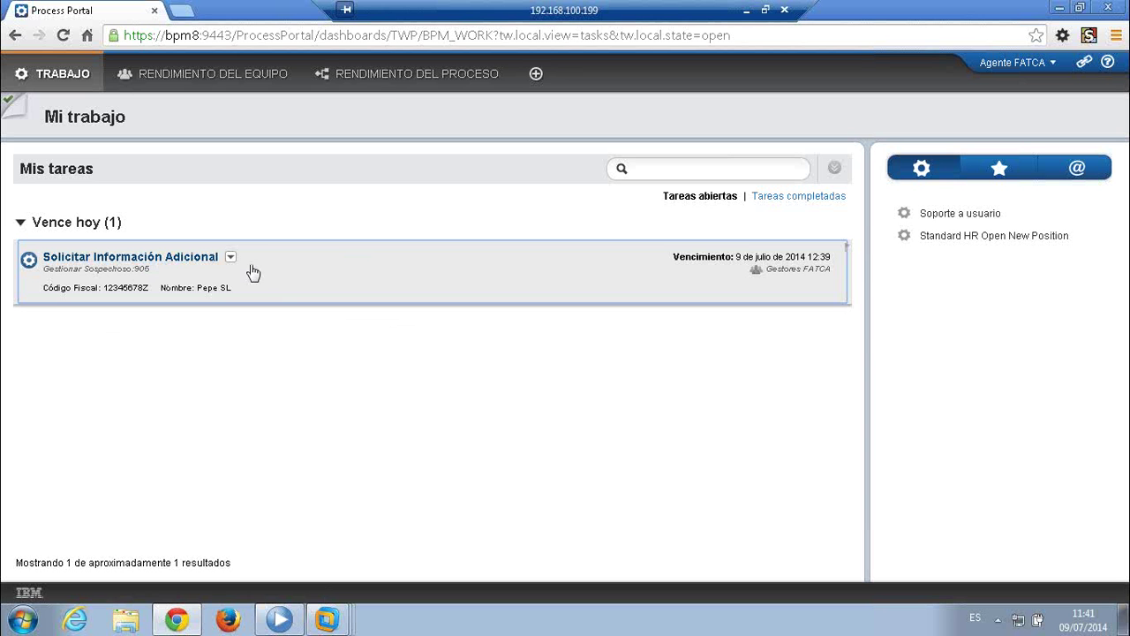
pyautogui.click(184, 262)
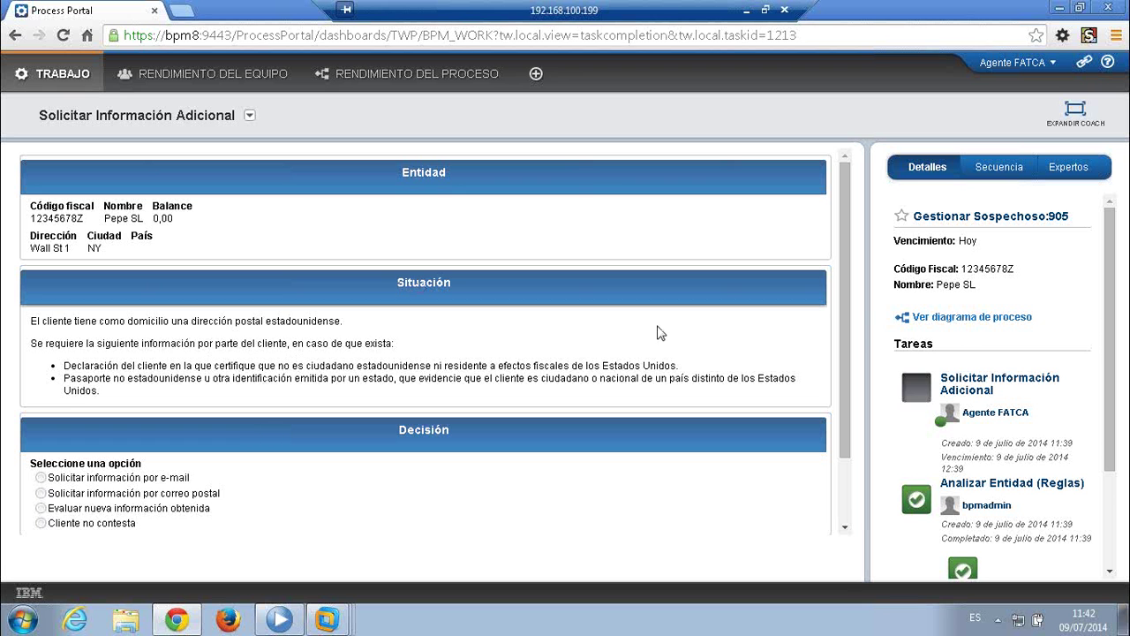
pyautogui.moveTo(848, 302); pyautogui.dragTo(853, 368)
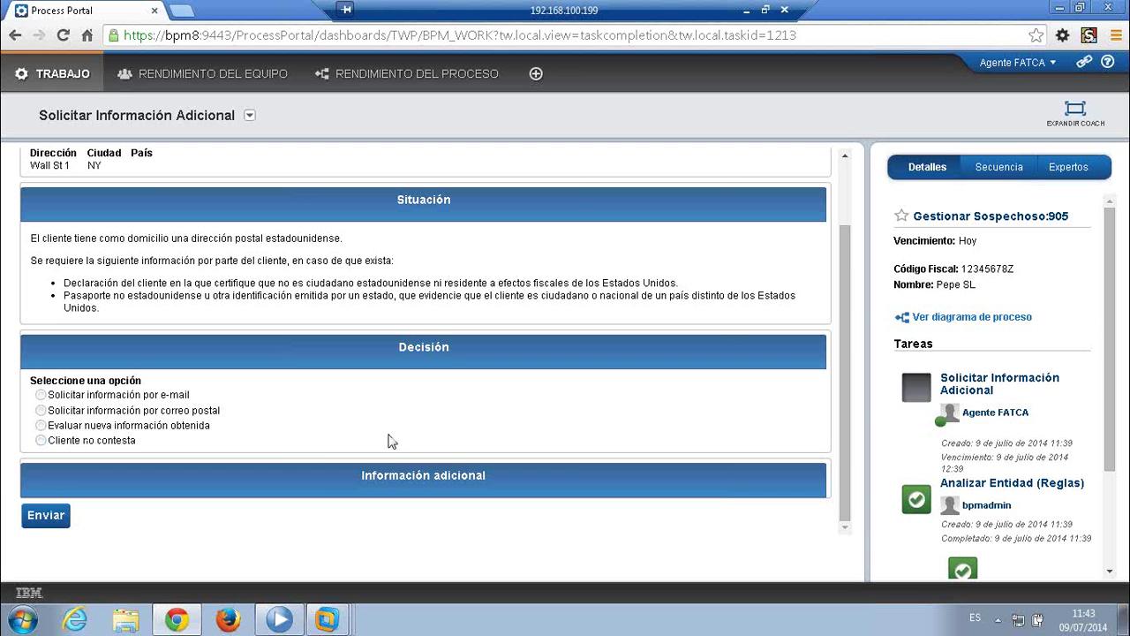
pyautogui.doubleClick(314, 477)
pyautogui.scroll(-2, 319, 439)
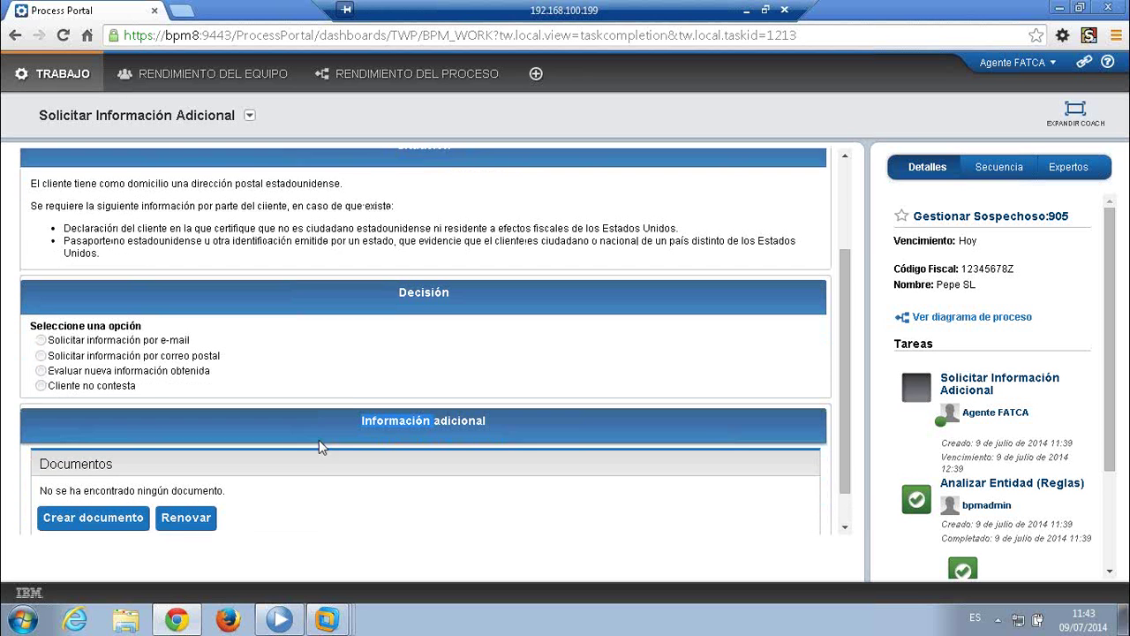
pyautogui.click(456, 380)
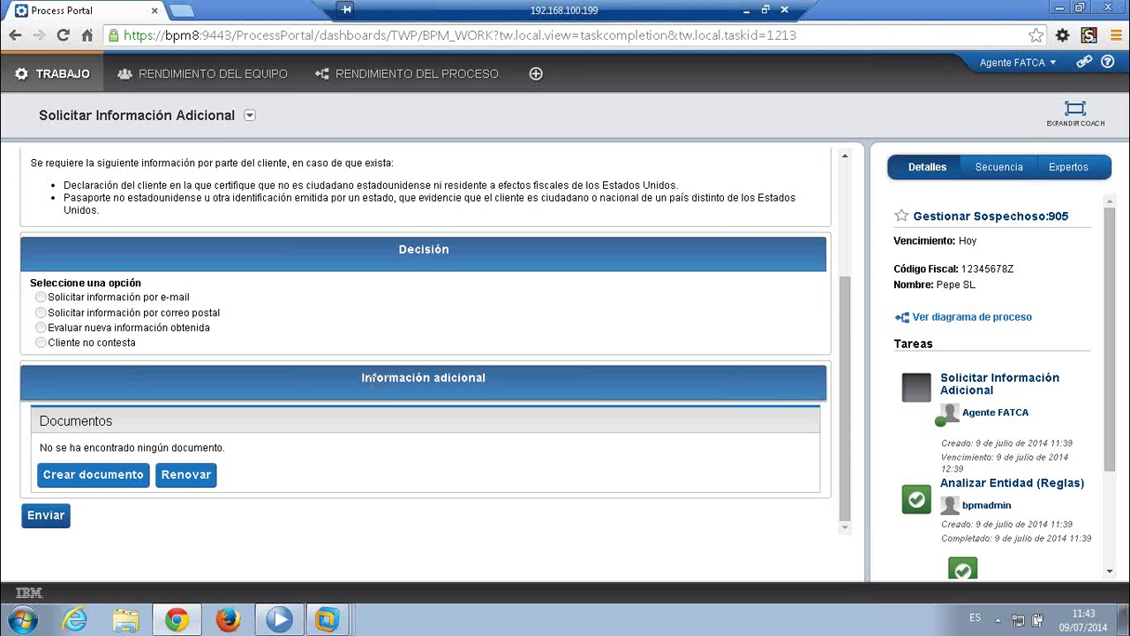
pyautogui.click(105, 477)
pyautogui.click(296, 303)
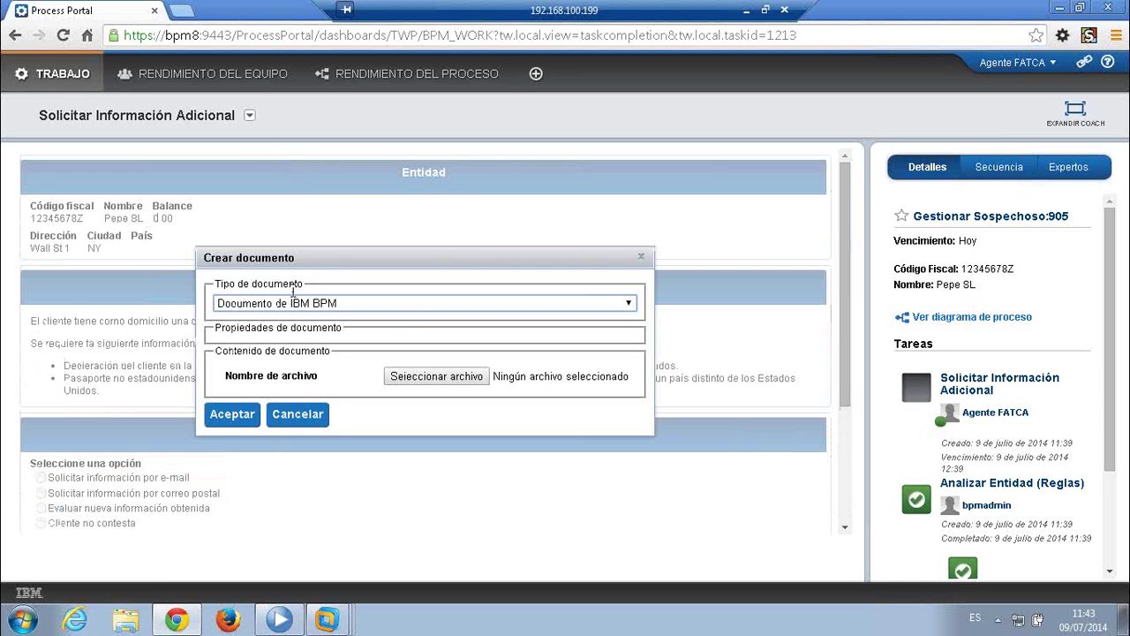
pyautogui.click(437, 350)
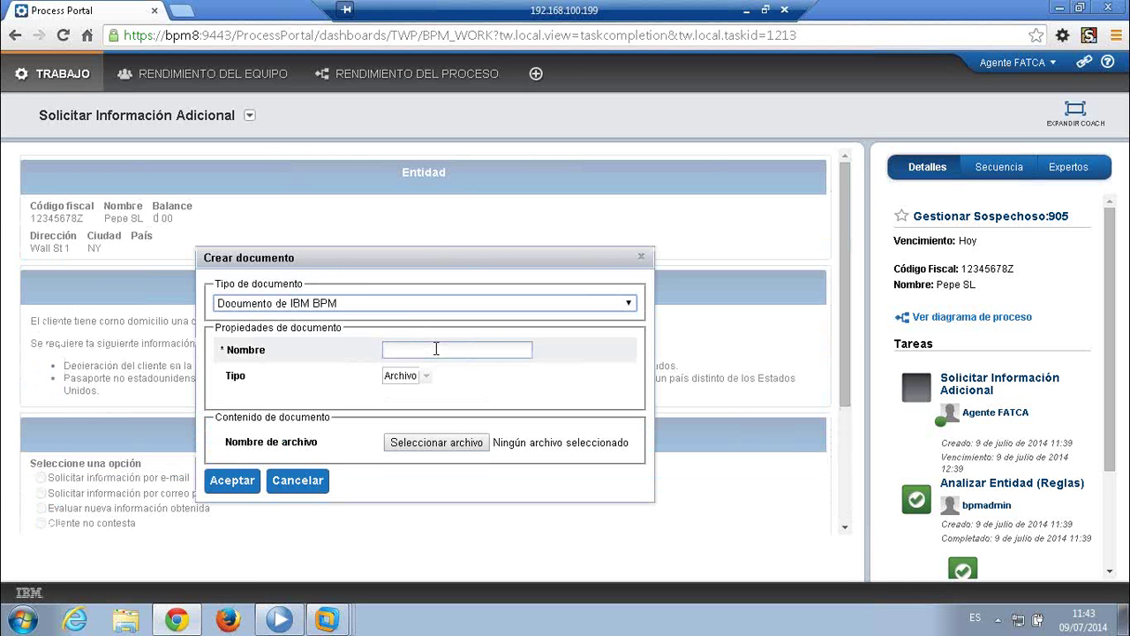
pyautogui.click(436, 442)
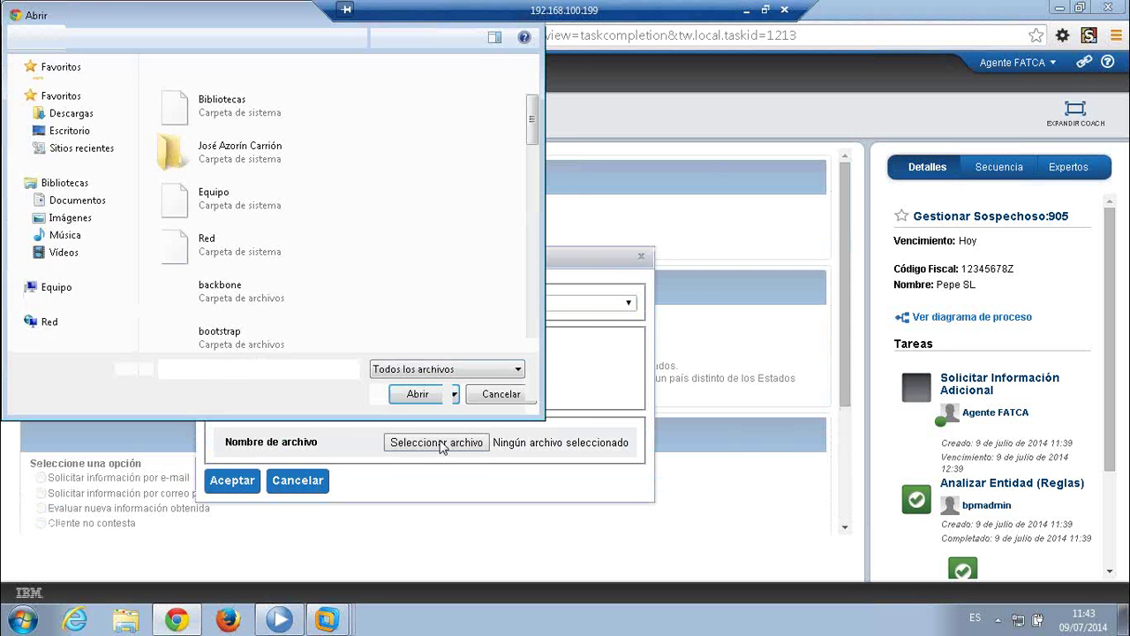
pyautogui.click(488, 394)
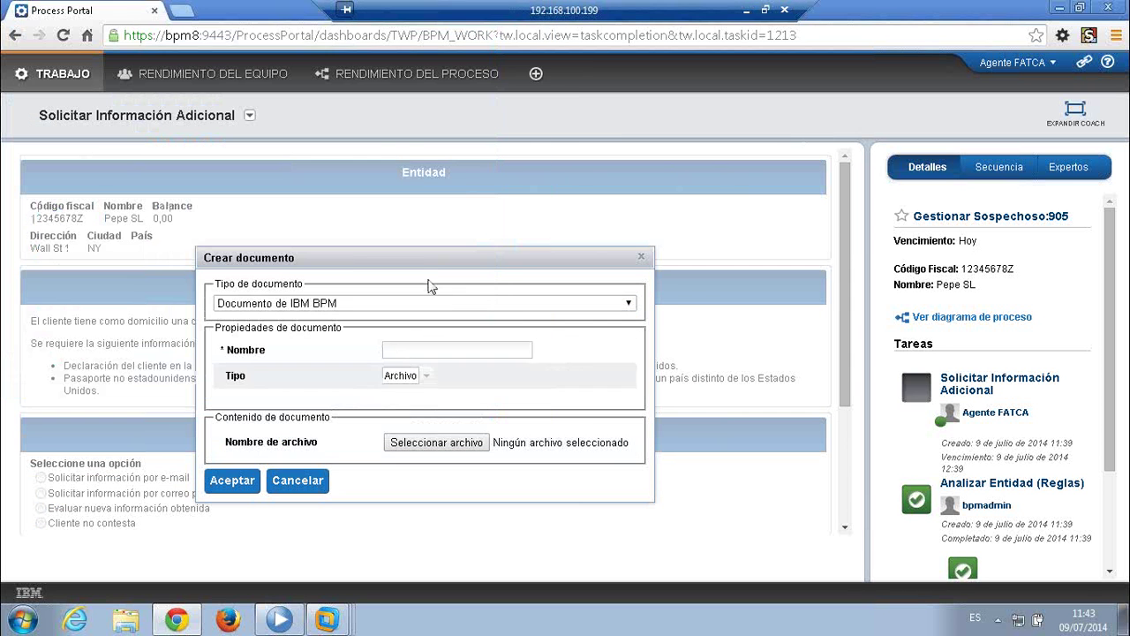
pyautogui.click(642, 260)
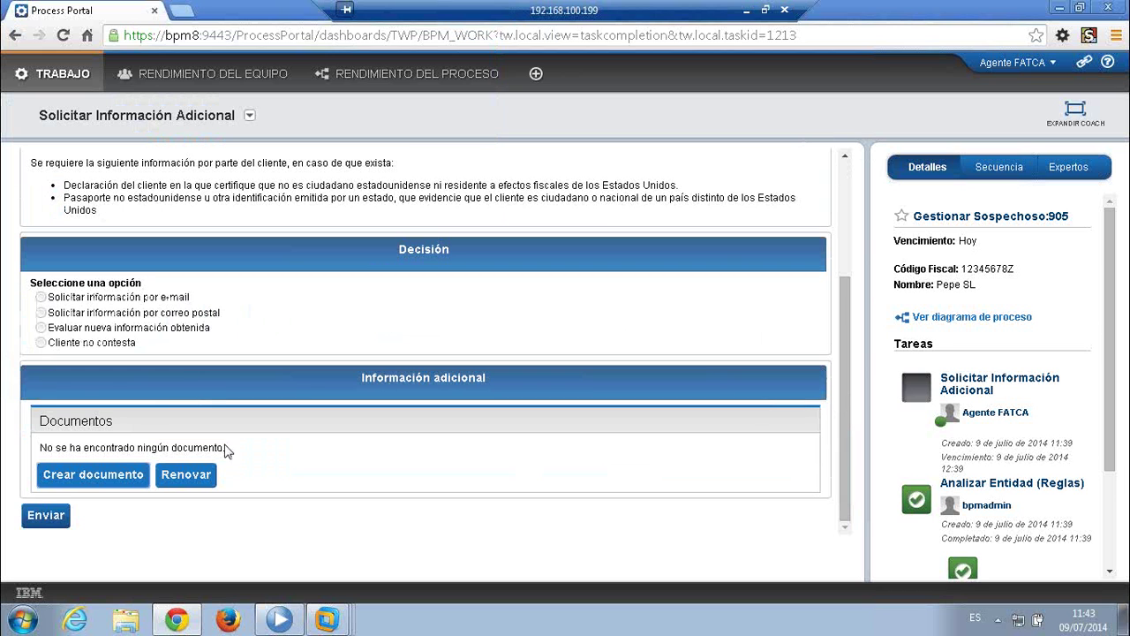
pyautogui.doubleClick(312, 392)
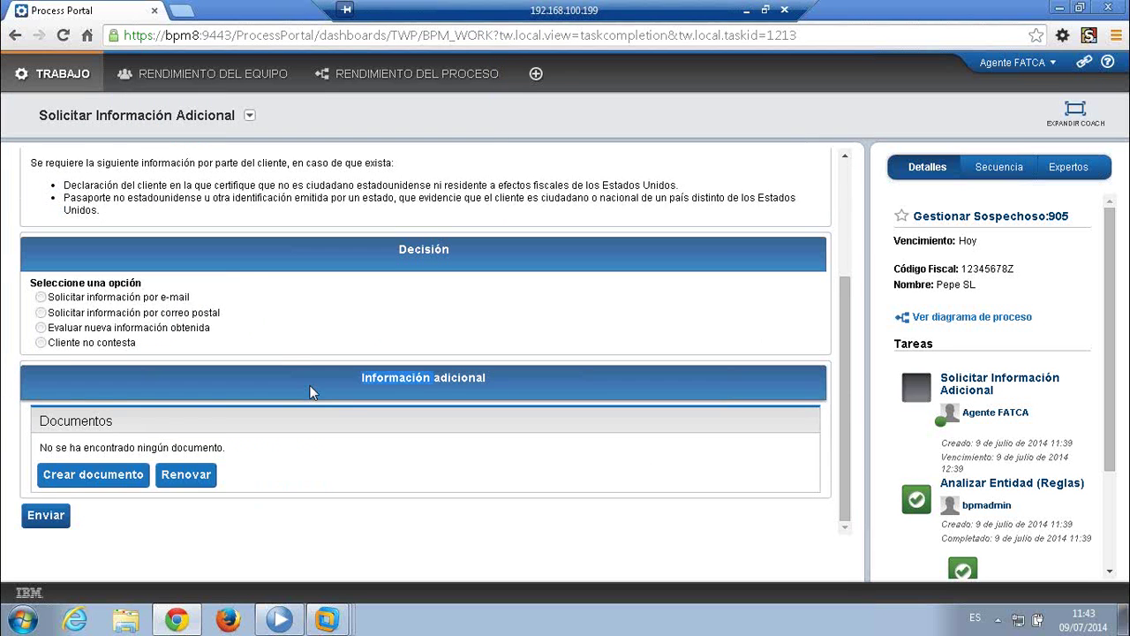
pyautogui.scroll(1, 637, 378)
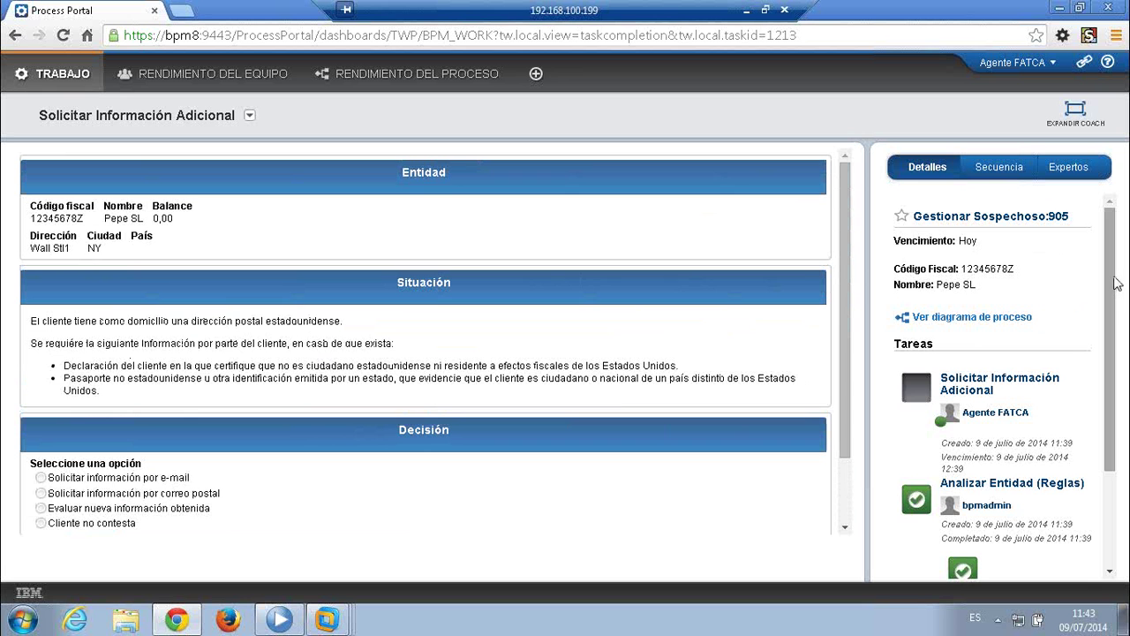
# - Start a Colaborar invitation on the task, cancel it, and reopen the task's actions list
pyautogui.moveTo(1114, 281); pyautogui.dragTo(1118, 378)
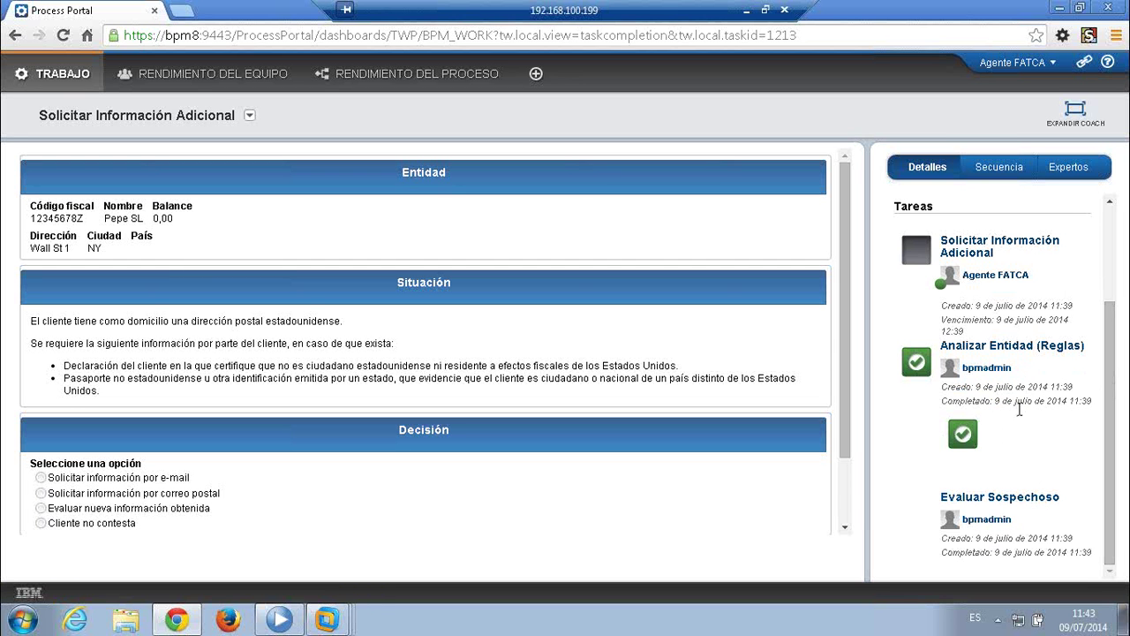
pyautogui.scroll(3, 1038, 420)
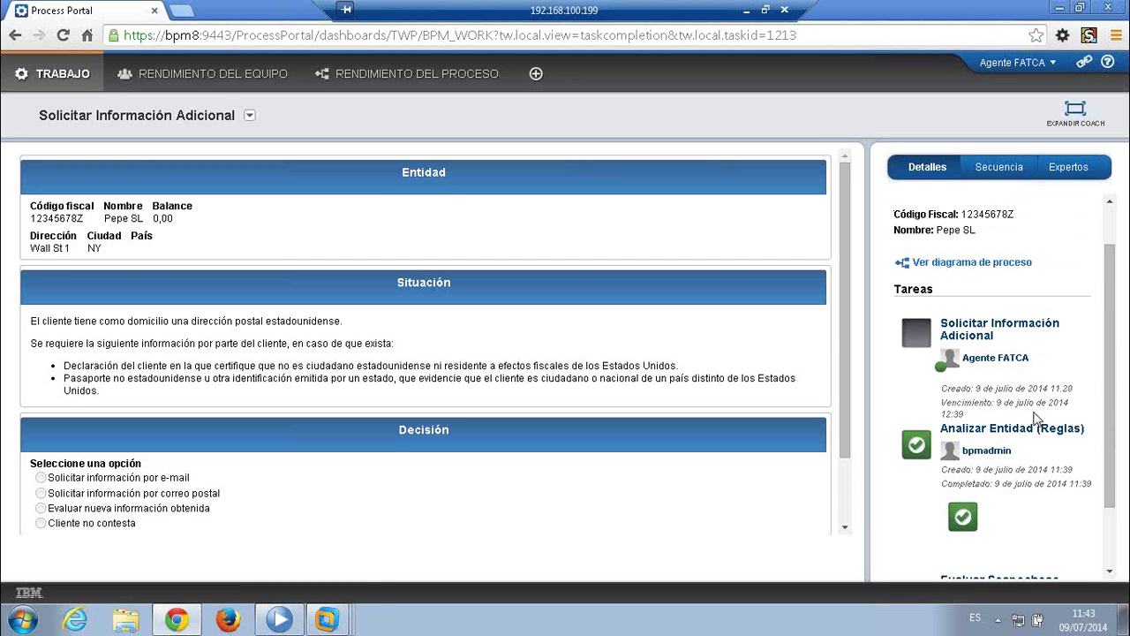
pyautogui.click(250, 118)
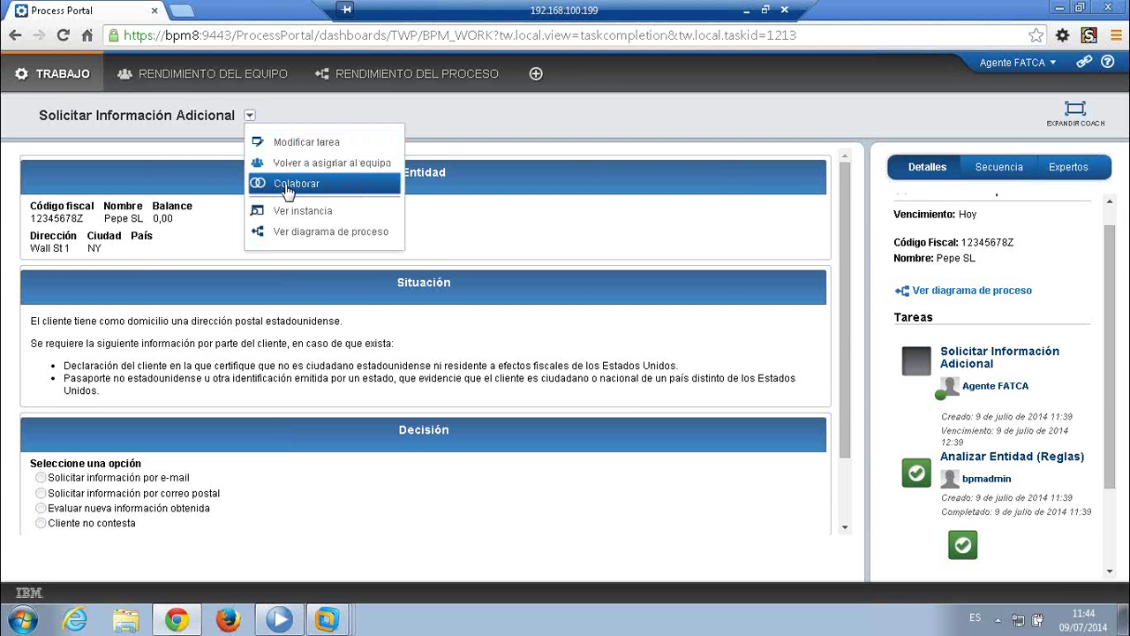
pyautogui.click(287, 192)
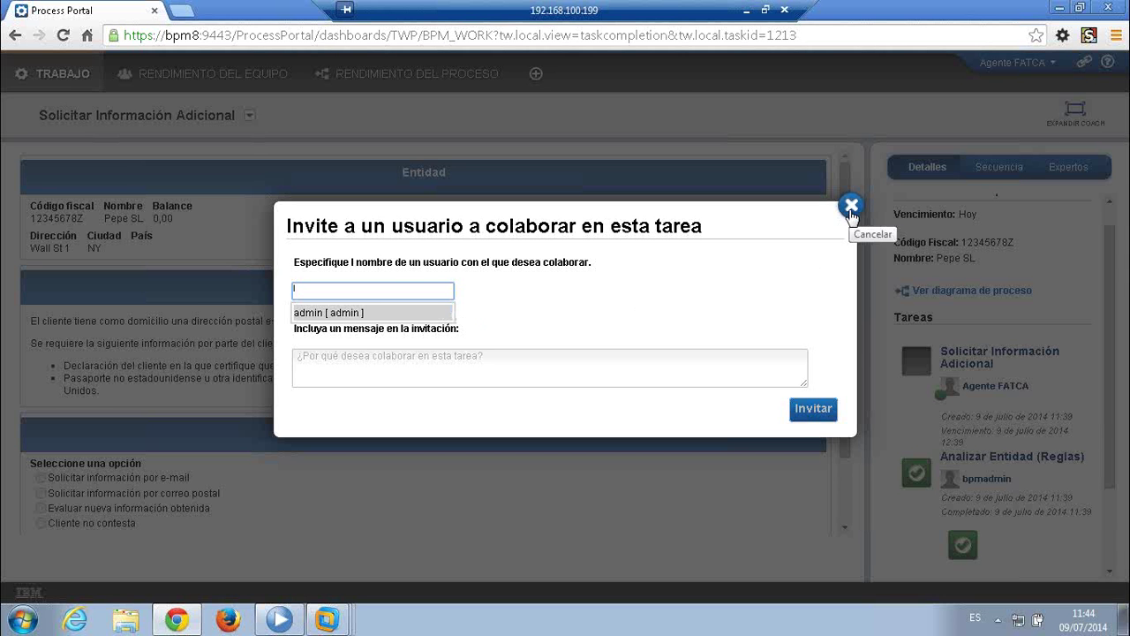
pyautogui.click(851, 208)
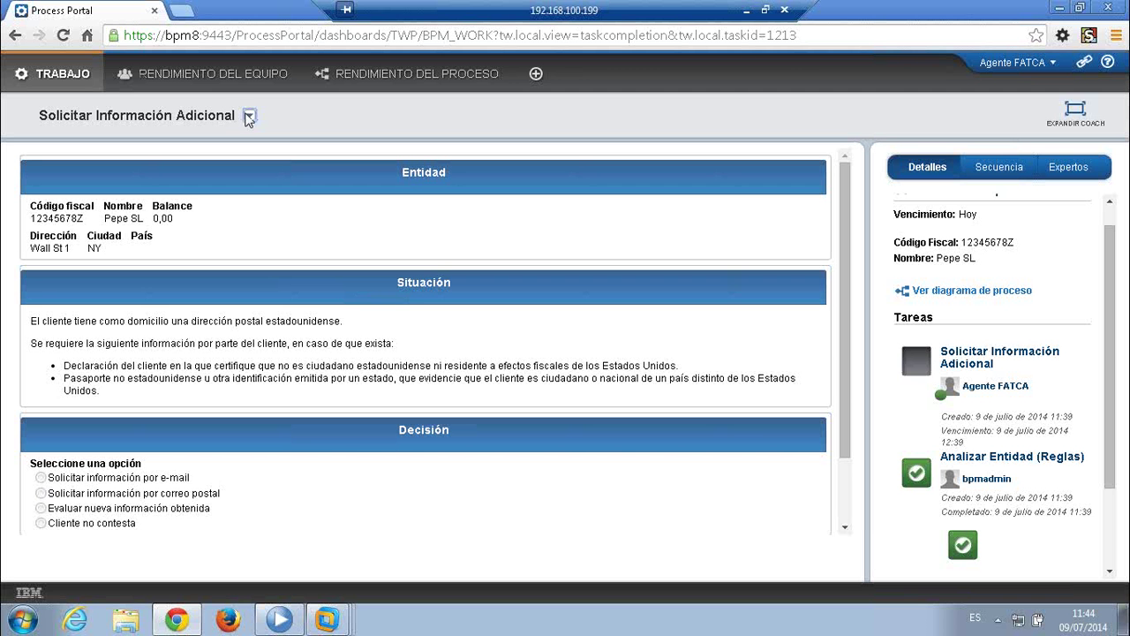
pyautogui.click(250, 117)
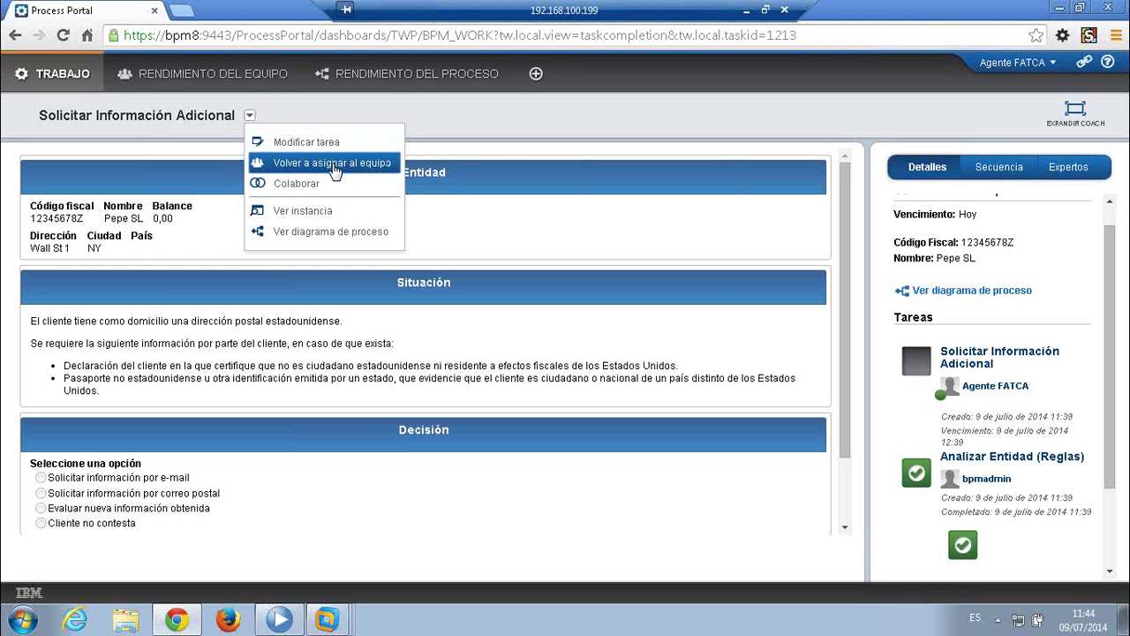
pyautogui.click(300, 231)
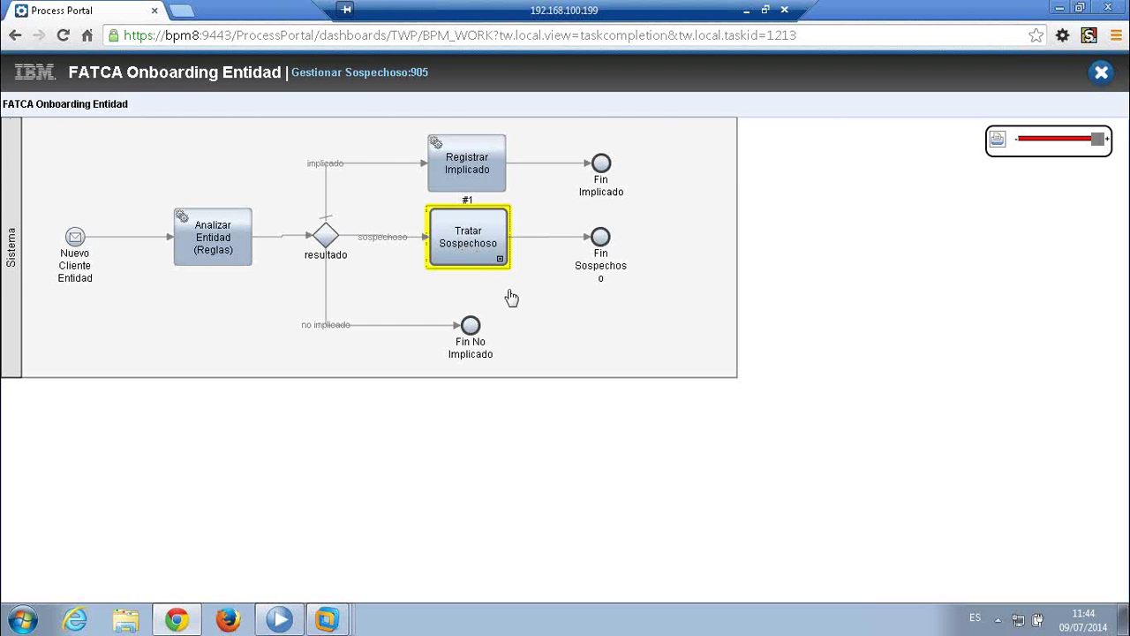
pyautogui.click(479, 261)
pyautogui.click(453, 355)
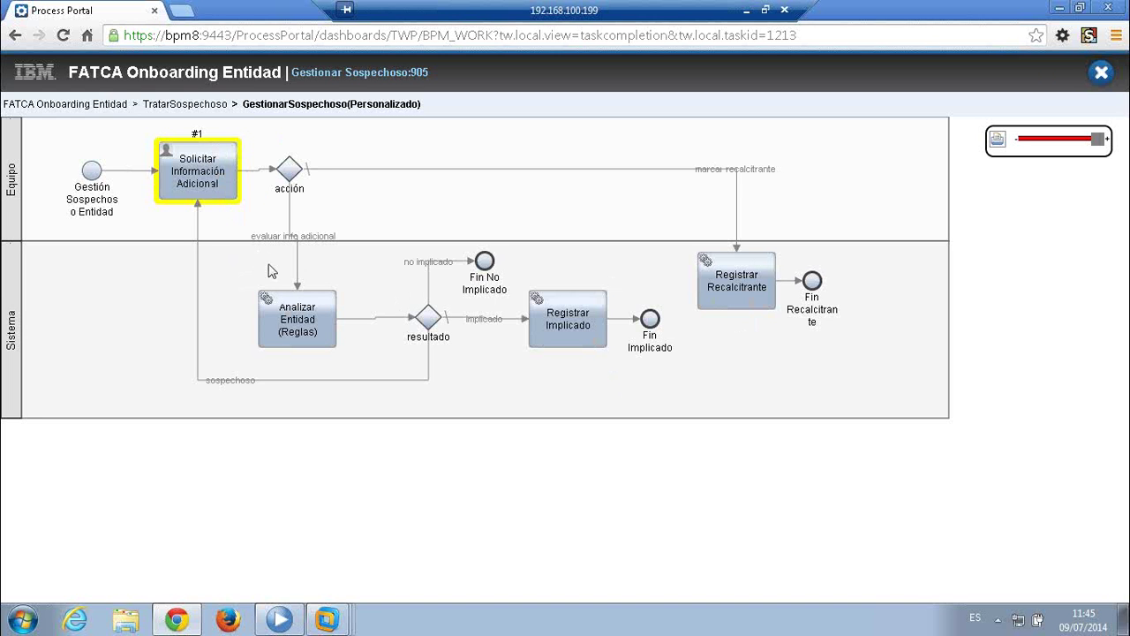
pyautogui.click(210, 177)
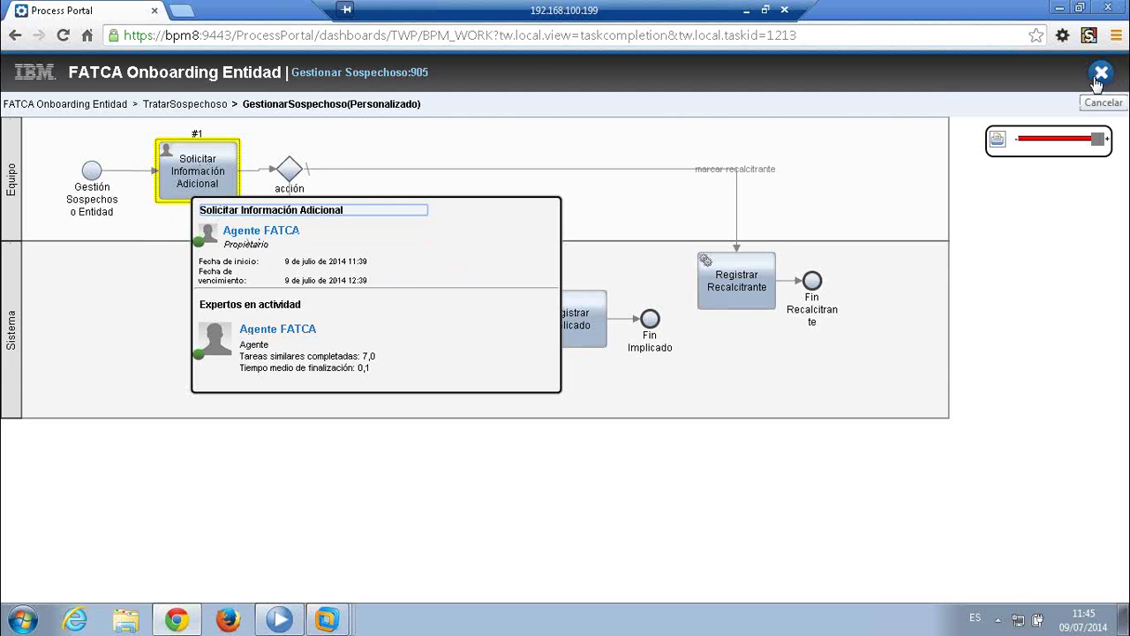
pyautogui.click(1099, 74)
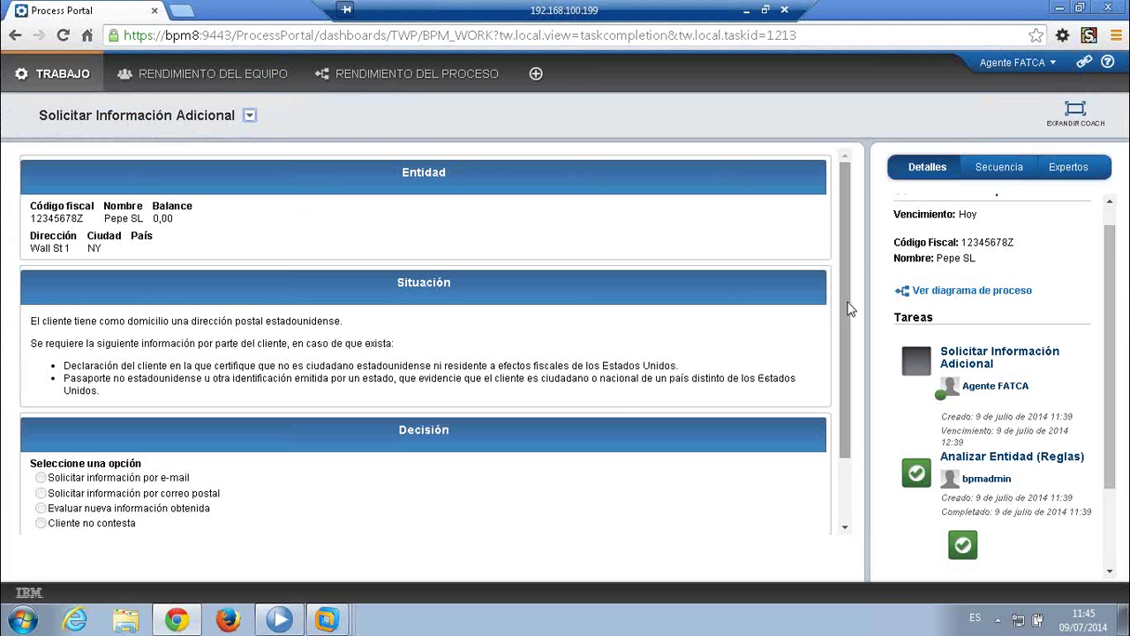
# - Choose the Cliente no contesta decision and submit the Solicitar Información Adicional task
pyautogui.scroll(-2, 848, 308)
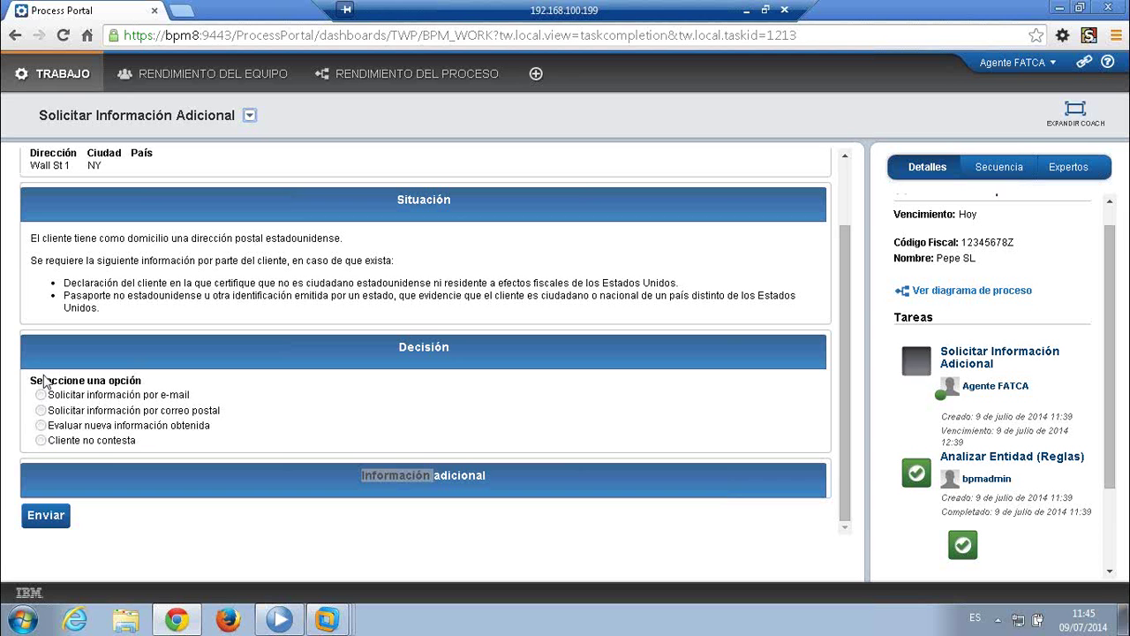
pyautogui.click(41, 441)
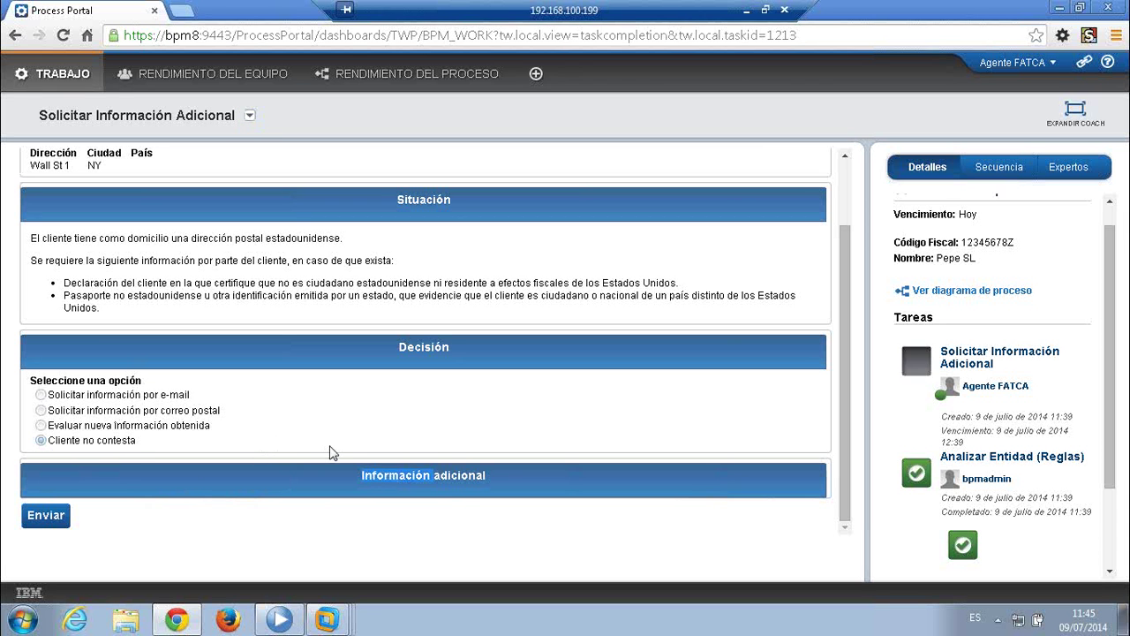
pyautogui.click(42, 520)
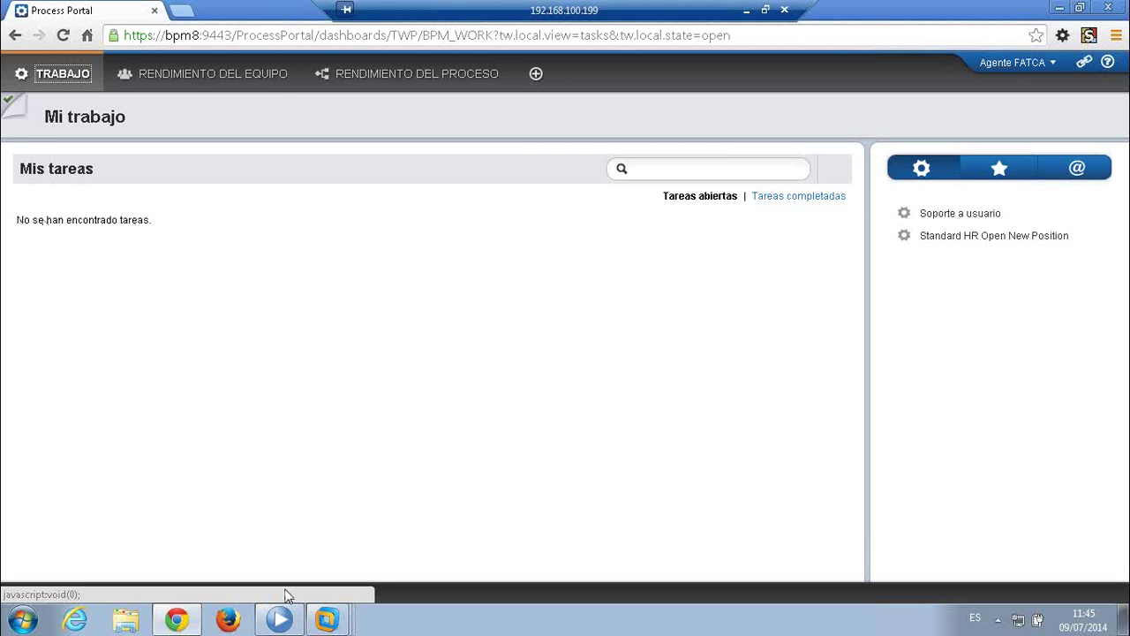
# - Refresh instance 905's details and inspect its Solicitar Información Adicional and Registrar Recalcitrante tasks
pyautogui.click(277, 619)
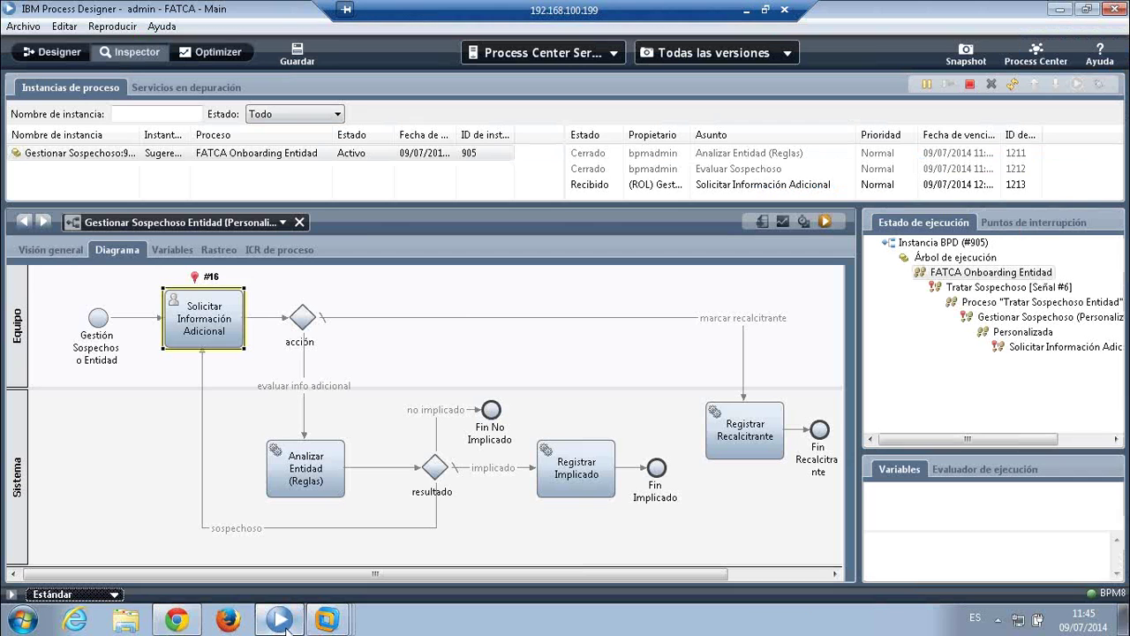
pyautogui.click(306, 163)
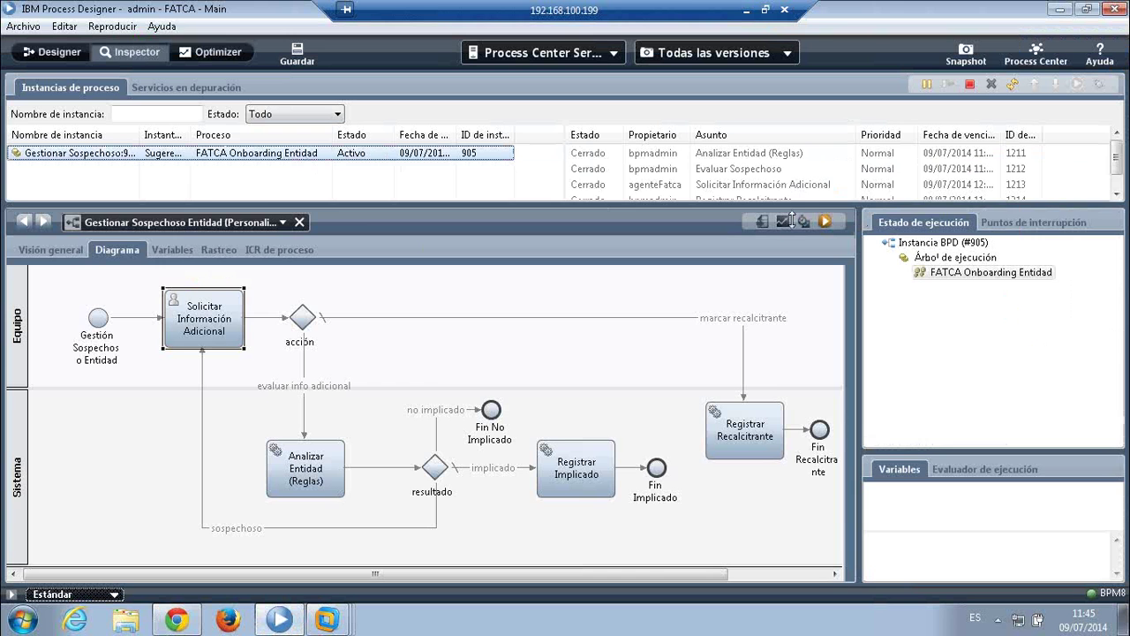
pyautogui.moveTo(791, 204); pyautogui.dragTo(789, 261)
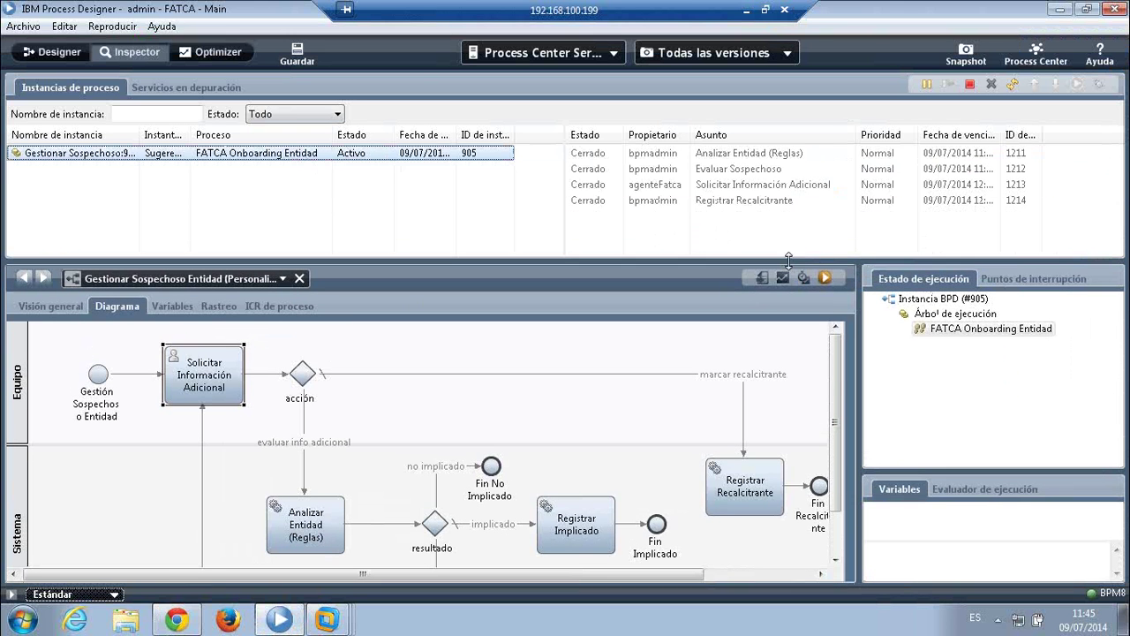
pyautogui.click(724, 187)
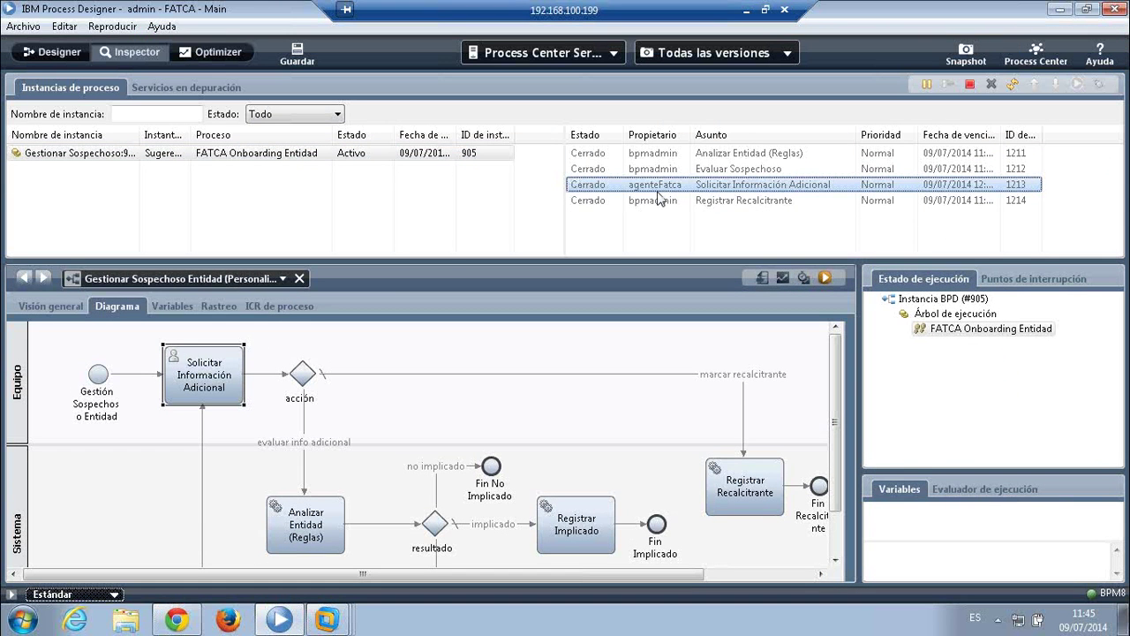
pyautogui.click(609, 203)
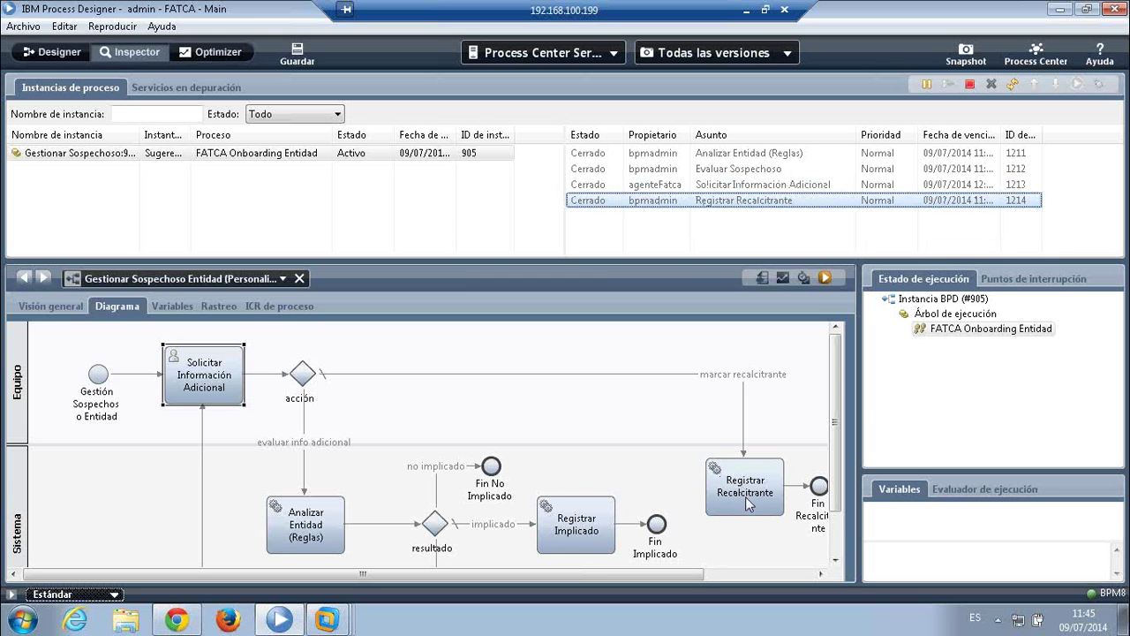
# - Reload the instance list and widen the Estado column to show Completado
pyautogui.click(367, 157)
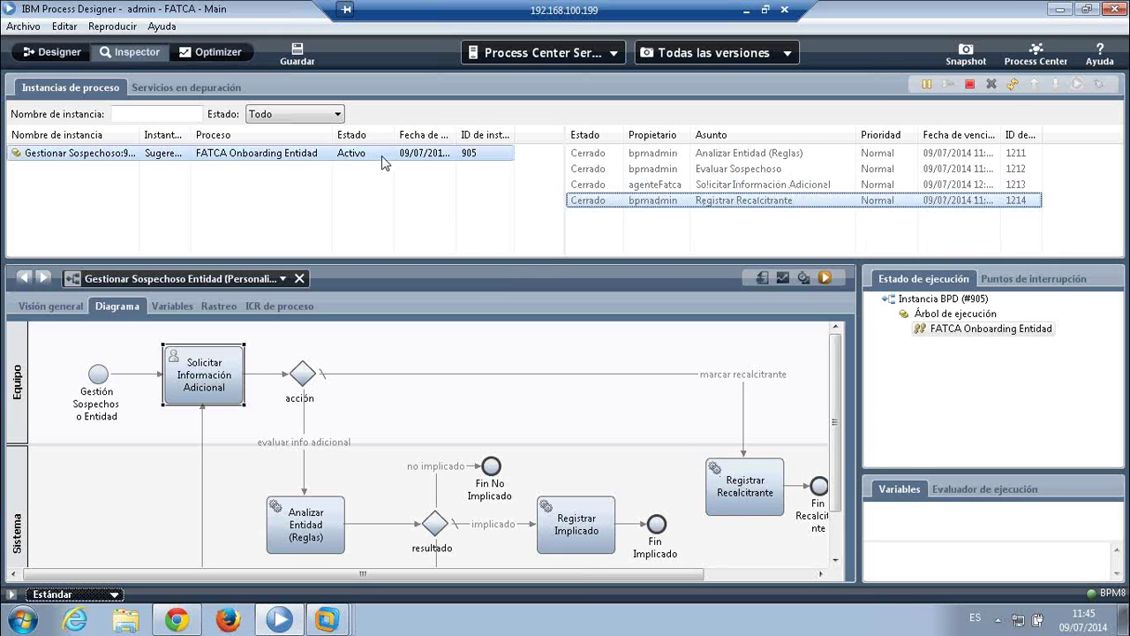
pyautogui.click(1013, 84)
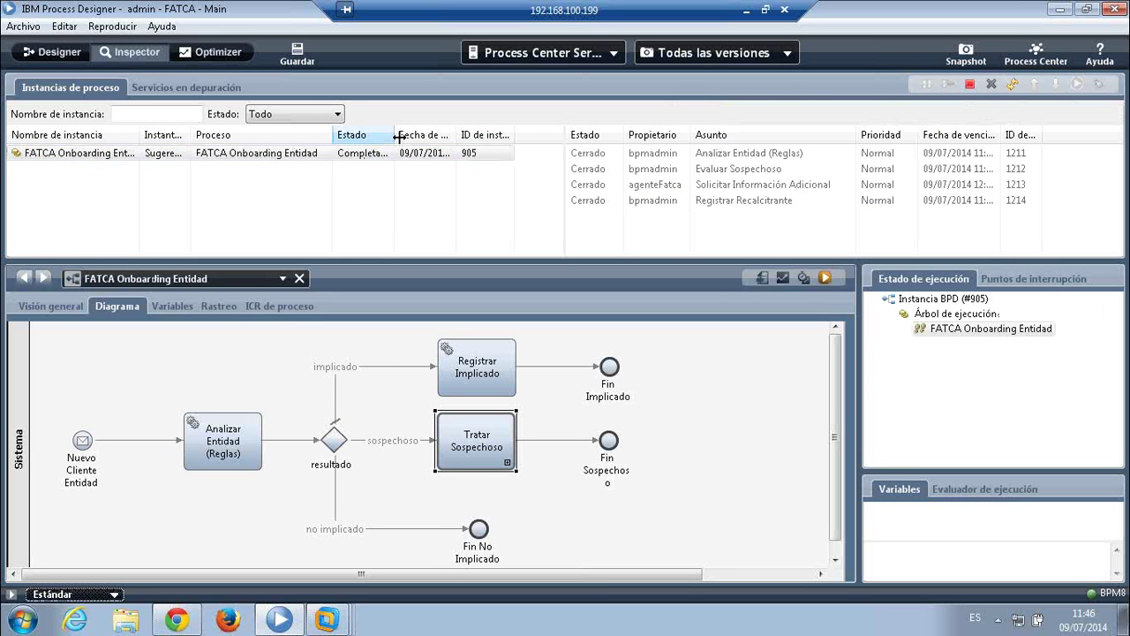
pyautogui.moveTo(397, 137); pyautogui.dragTo(411, 137)
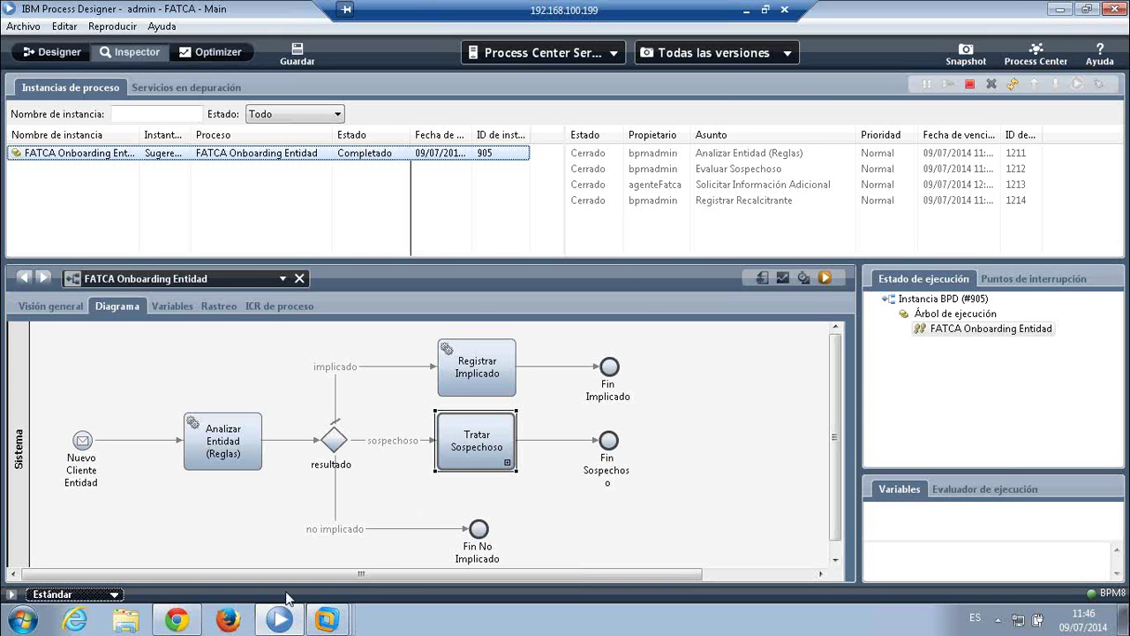
# - Sign the Agente FATCA account out of Process Portal
pyautogui.moveTo(182, 622)
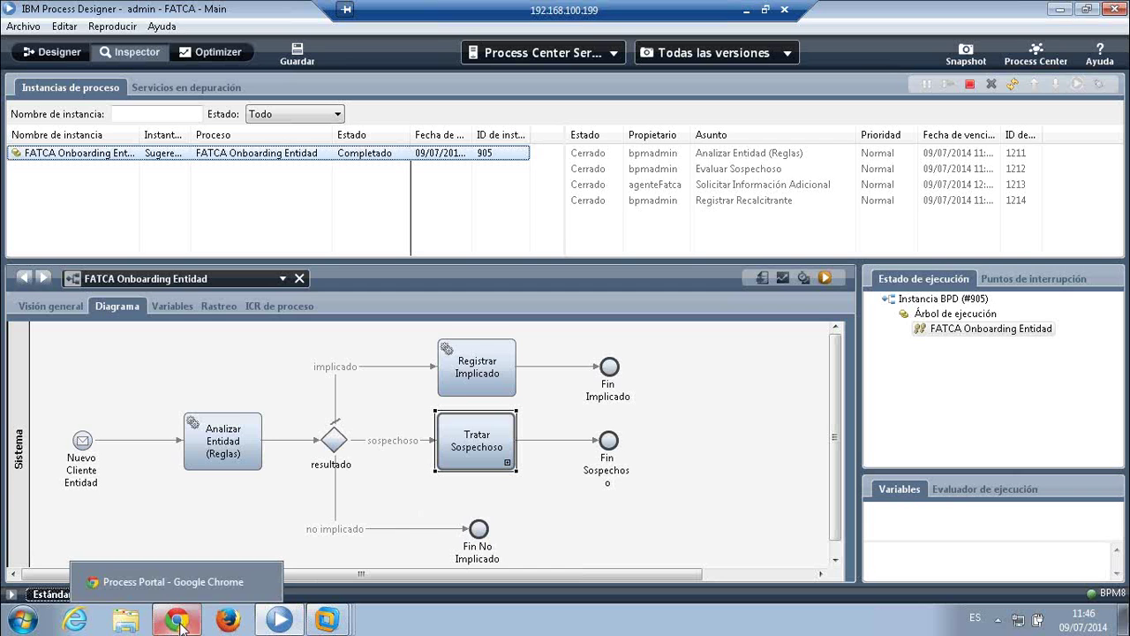
pyautogui.click(180, 621)
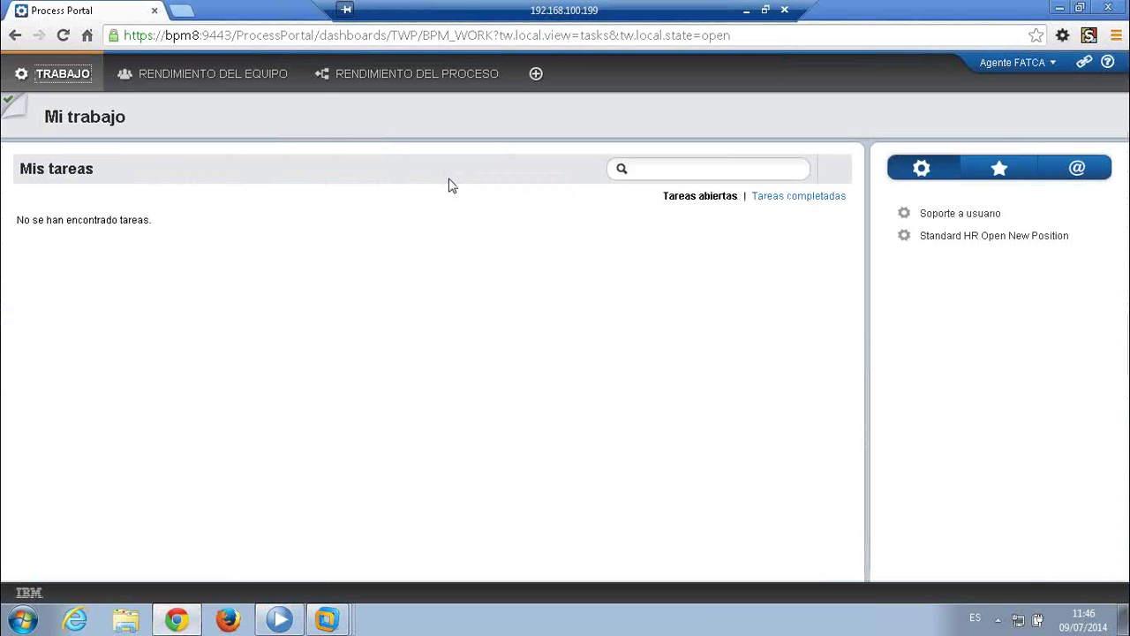
pyautogui.click(1051, 65)
pyautogui.click(1039, 110)
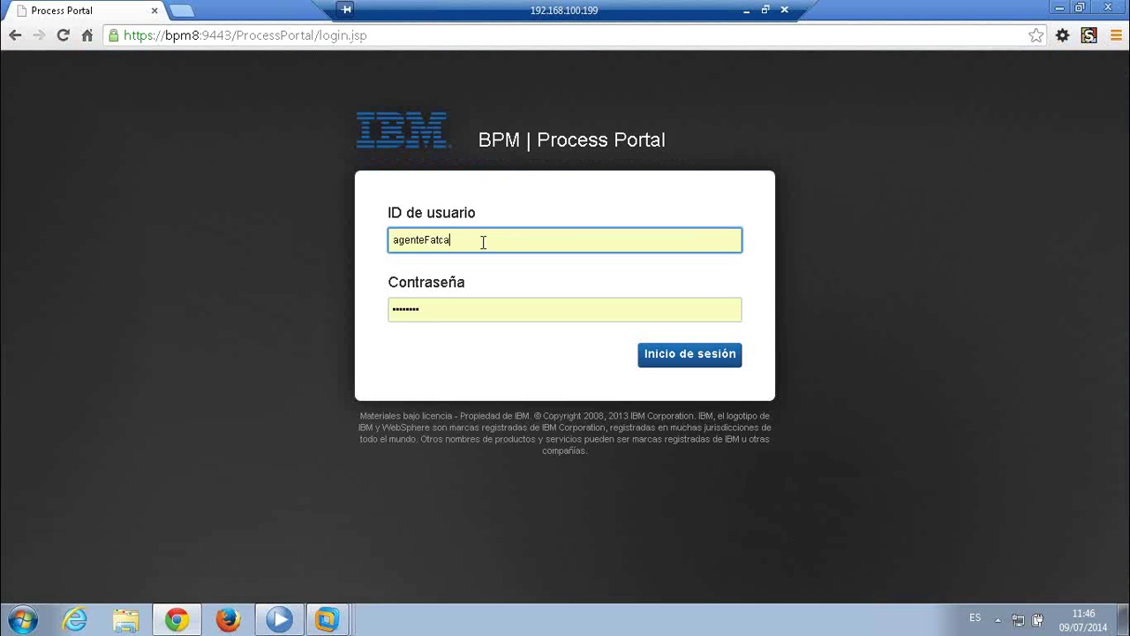
# - Log in as admin and open the Rendimiento del equipo dashboard
pyautogui.doubleClick(470, 238)
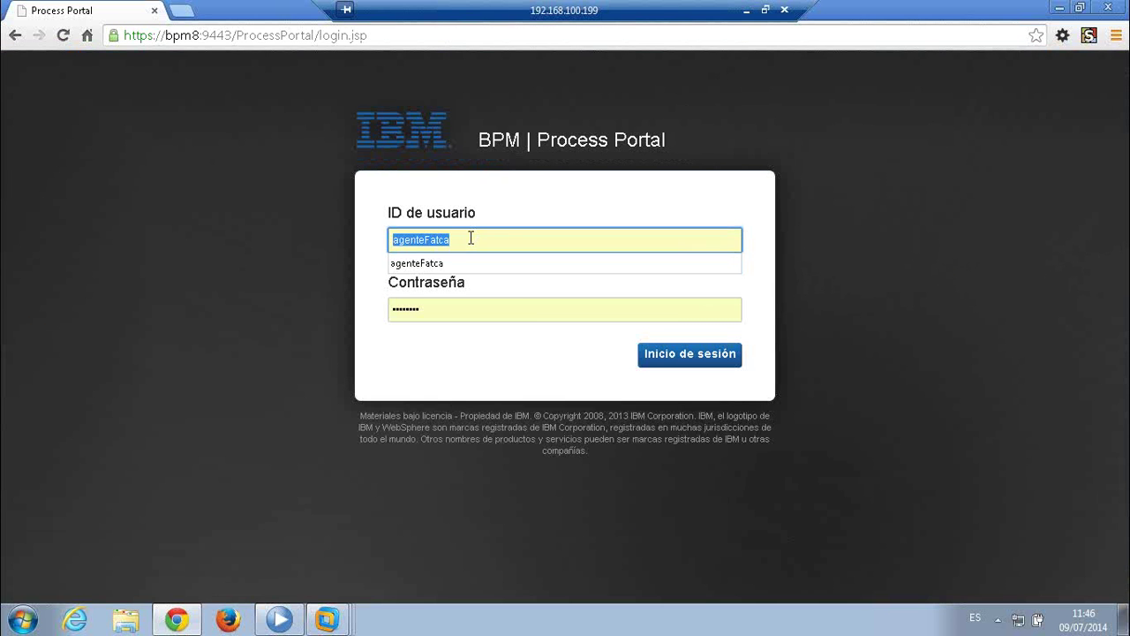
pyautogui.write('admin')
pyautogui.press('Tab')
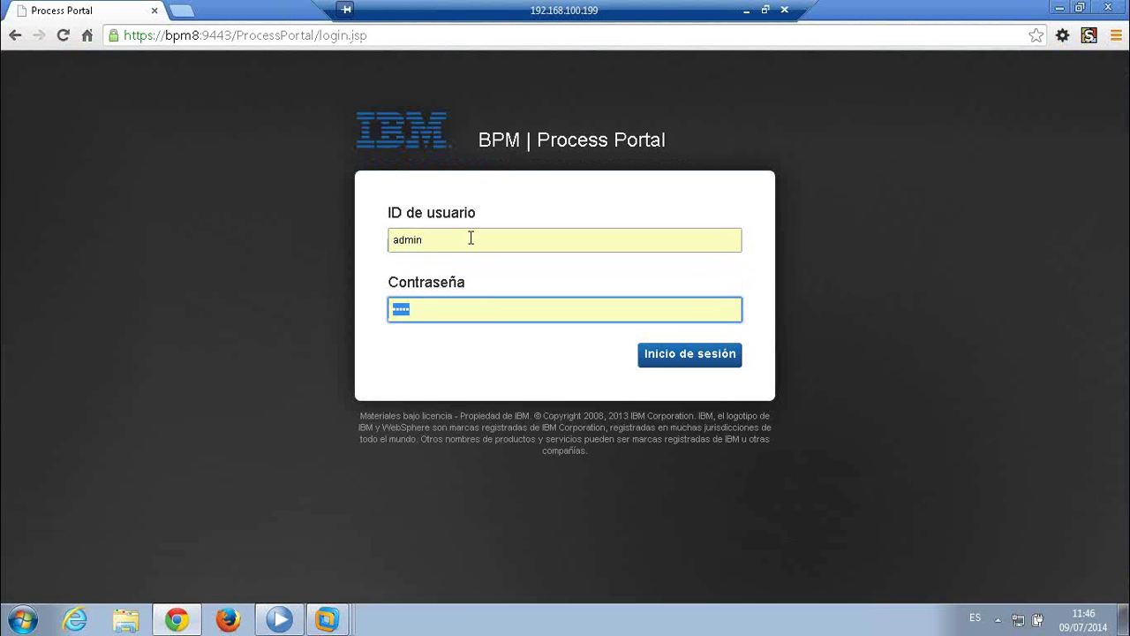
pyautogui.press('Return')
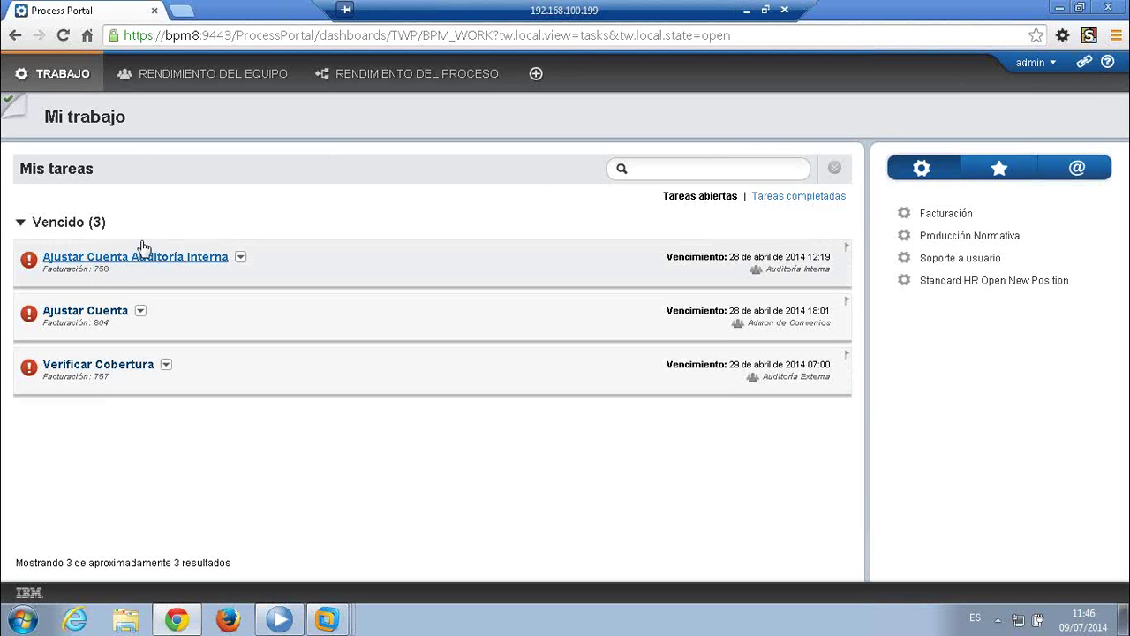
pyautogui.click(198, 78)
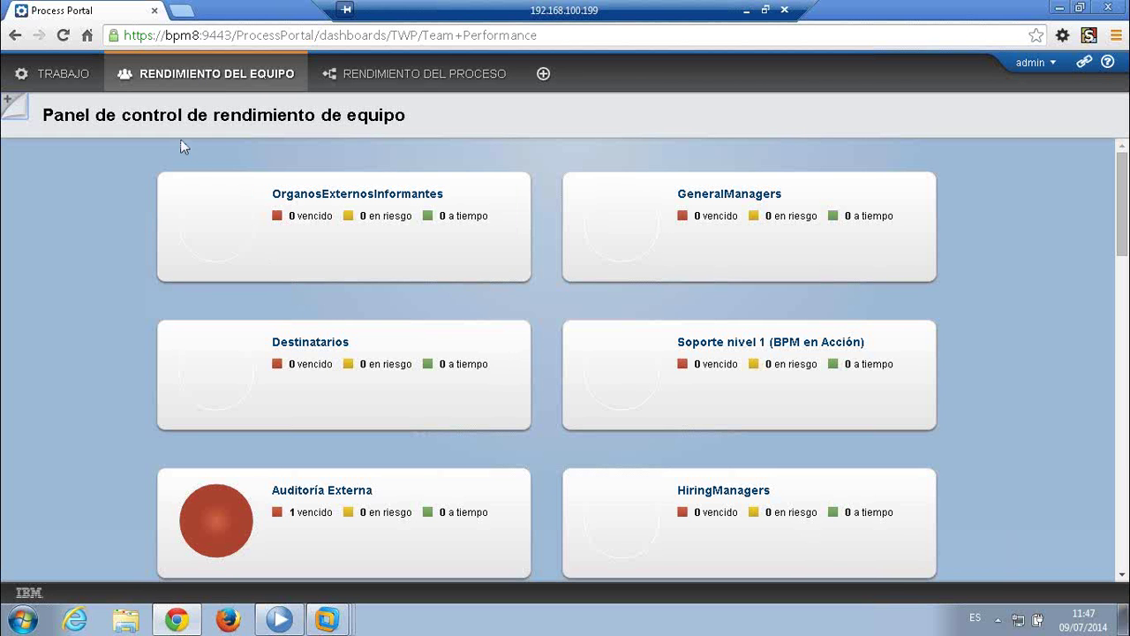
pyautogui.scroll(-1, 86, 301)
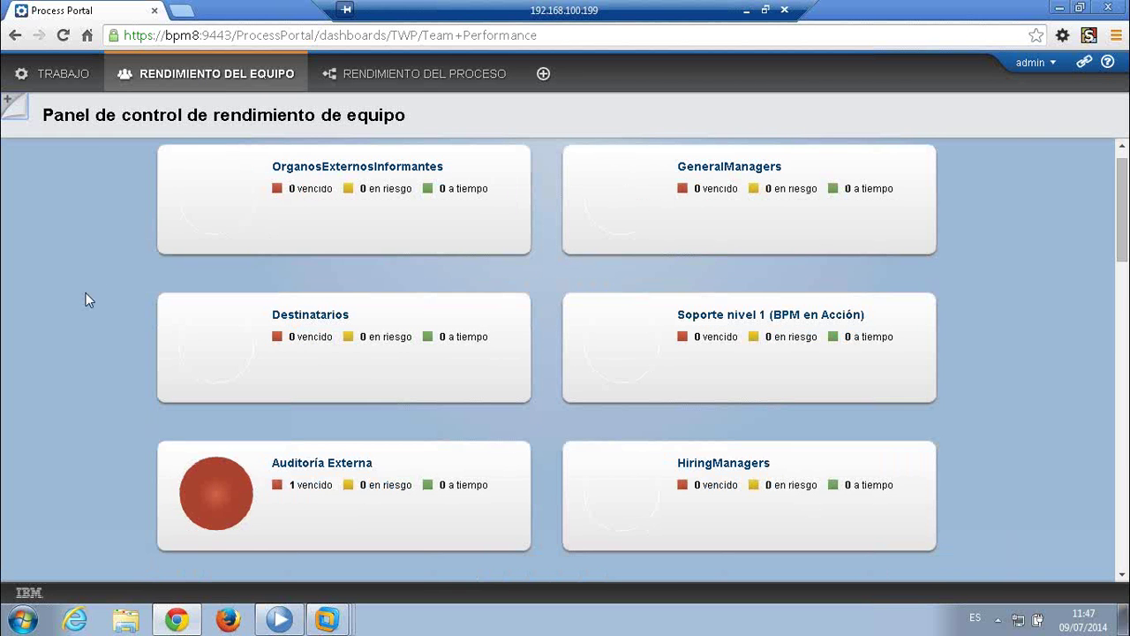
pyautogui.scroll(-3, 86, 295)
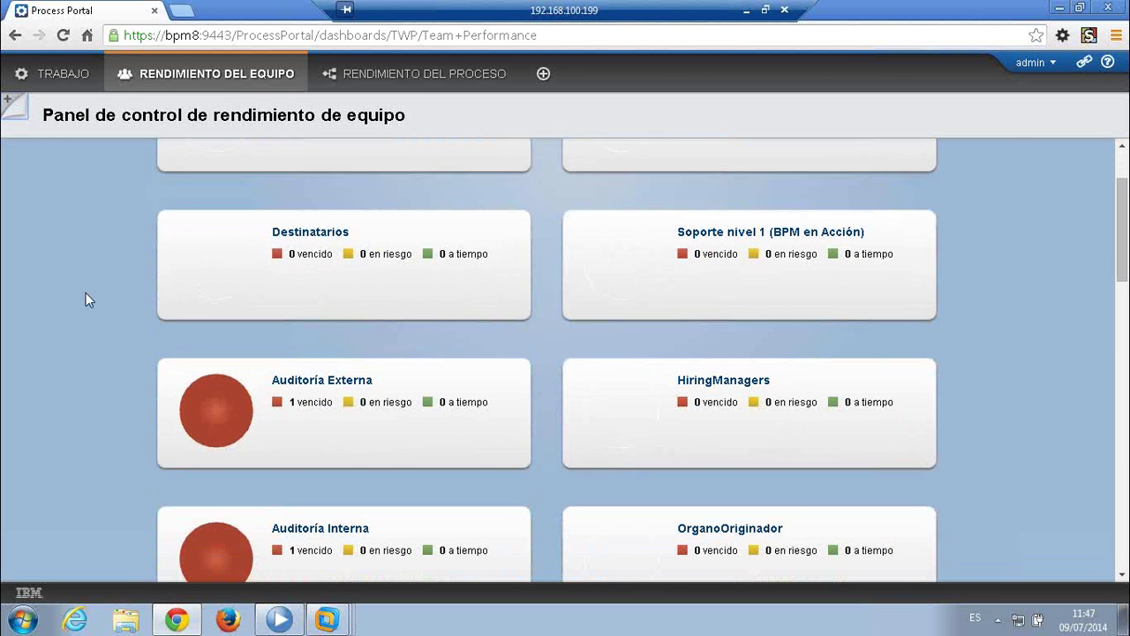
pyautogui.scroll(-4, 86, 300)
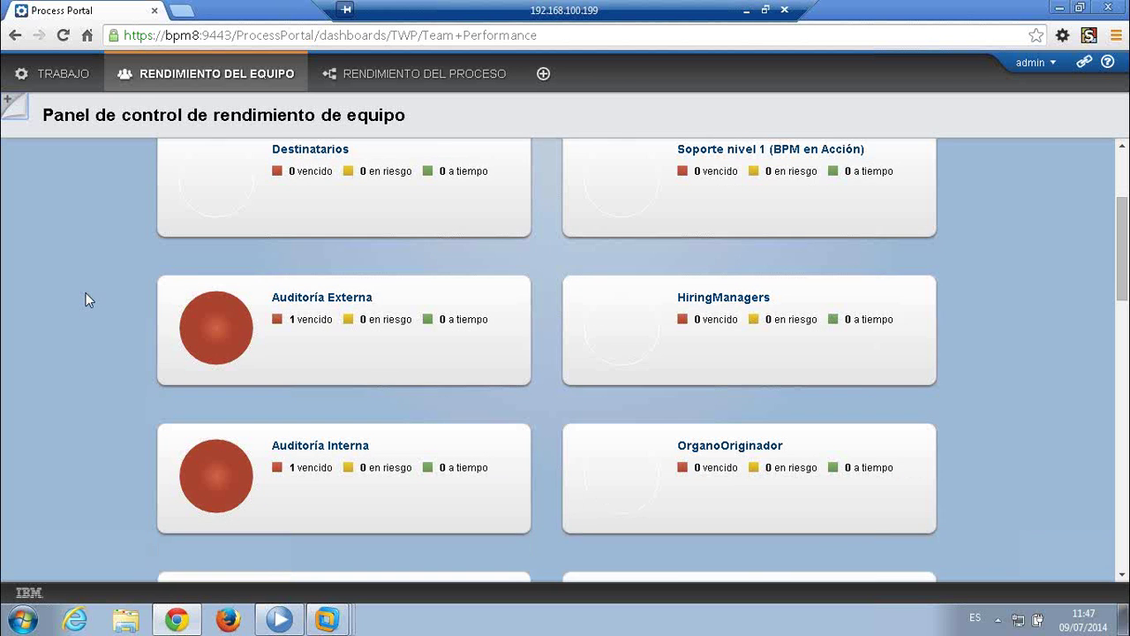
pyautogui.scroll(-10, 86, 300)
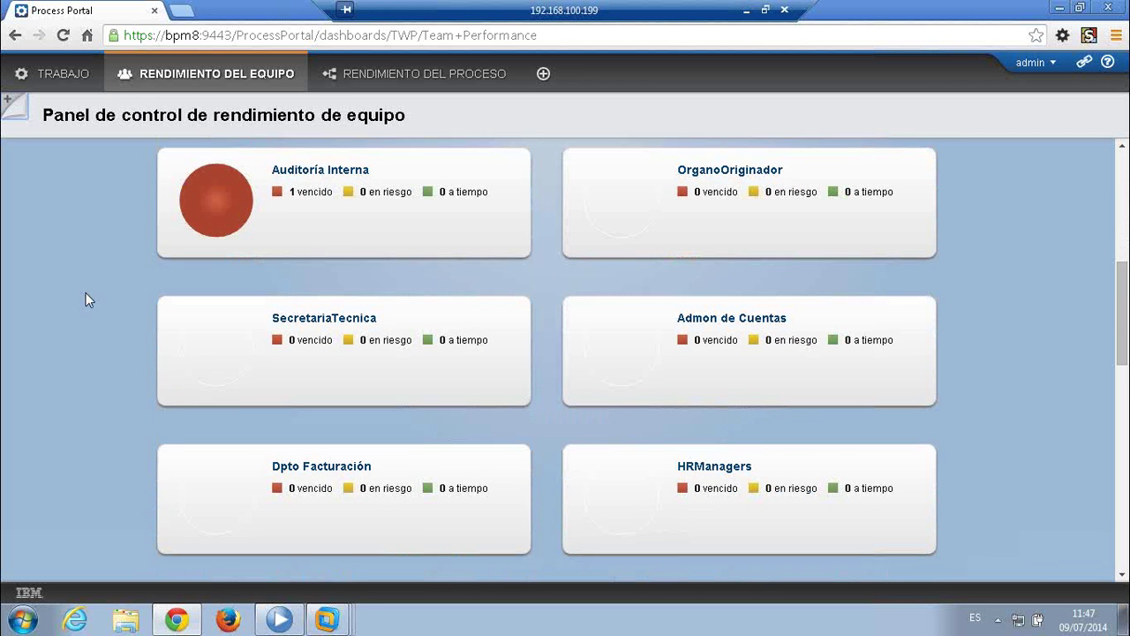
pyautogui.scroll(-10, 85, 301)
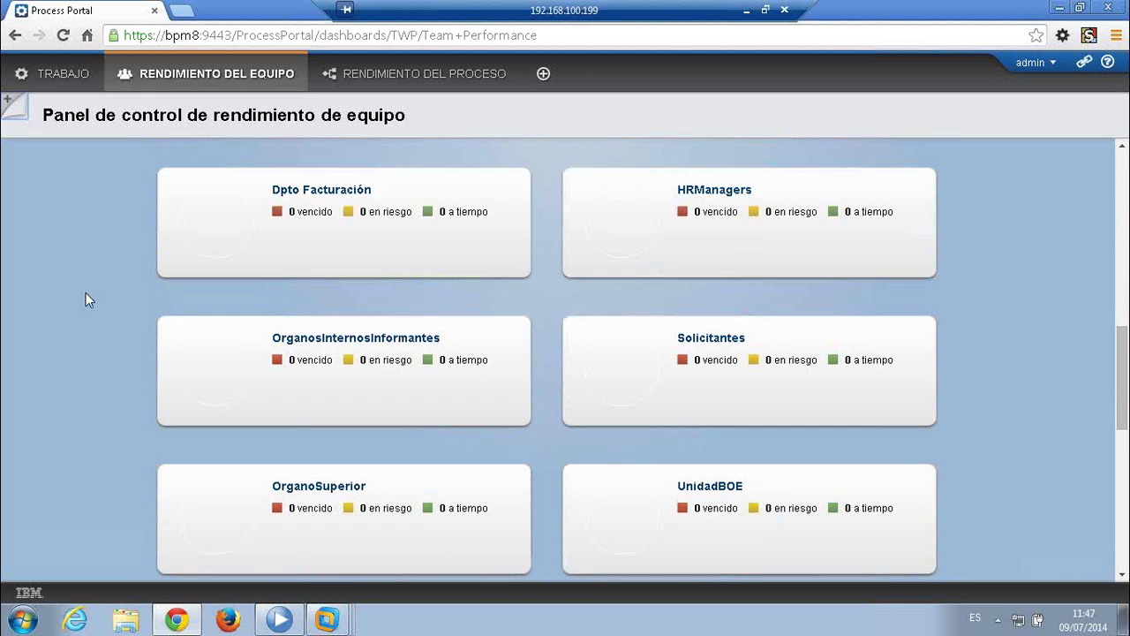
pyautogui.scroll(-3, 85, 300)
pyautogui.scroll(-1, 85, 297)
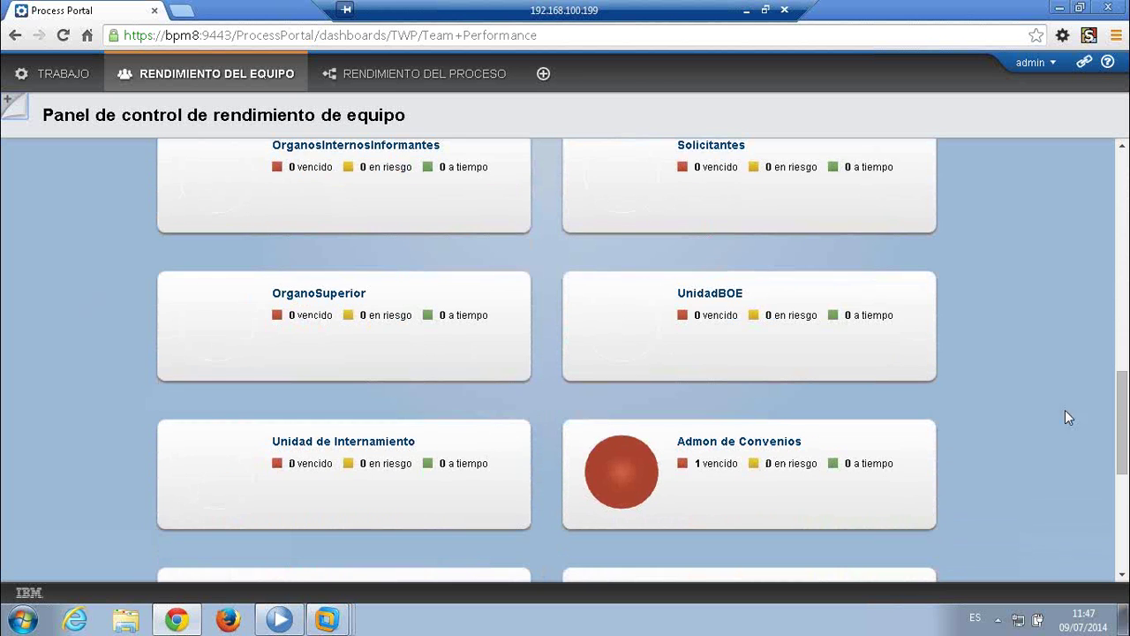
pyautogui.moveTo(1125, 403); pyautogui.dragTo(1125, 486)
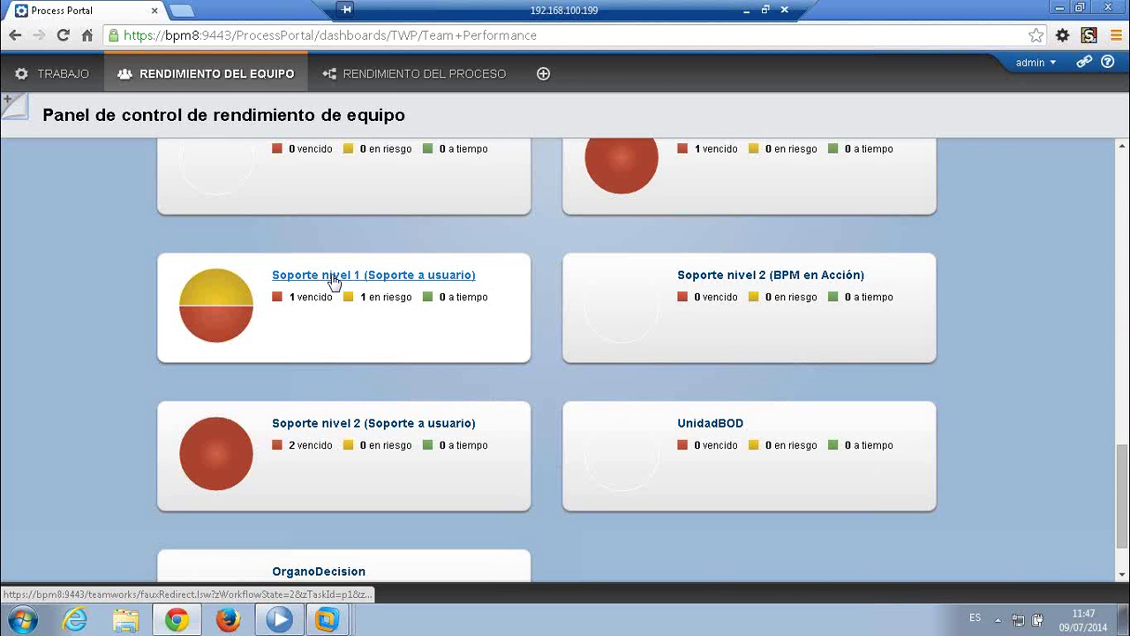
# - Open the Soporte nivel 1 team and show its renewal chart by Días, one step earlier
pyautogui.click(381, 277)
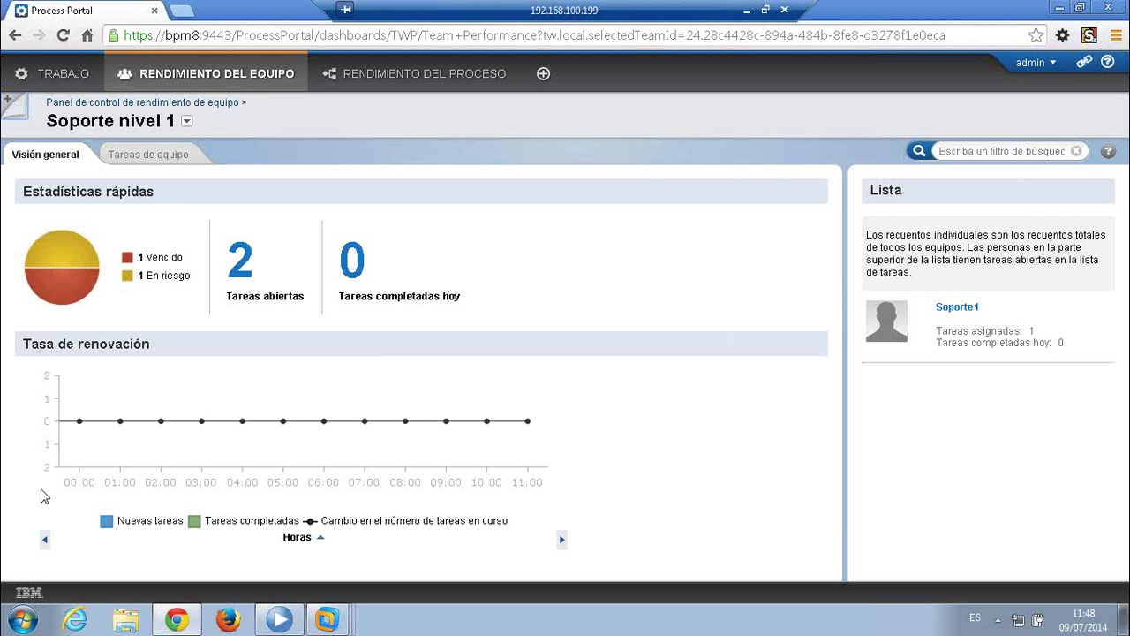
pyautogui.click(320, 537)
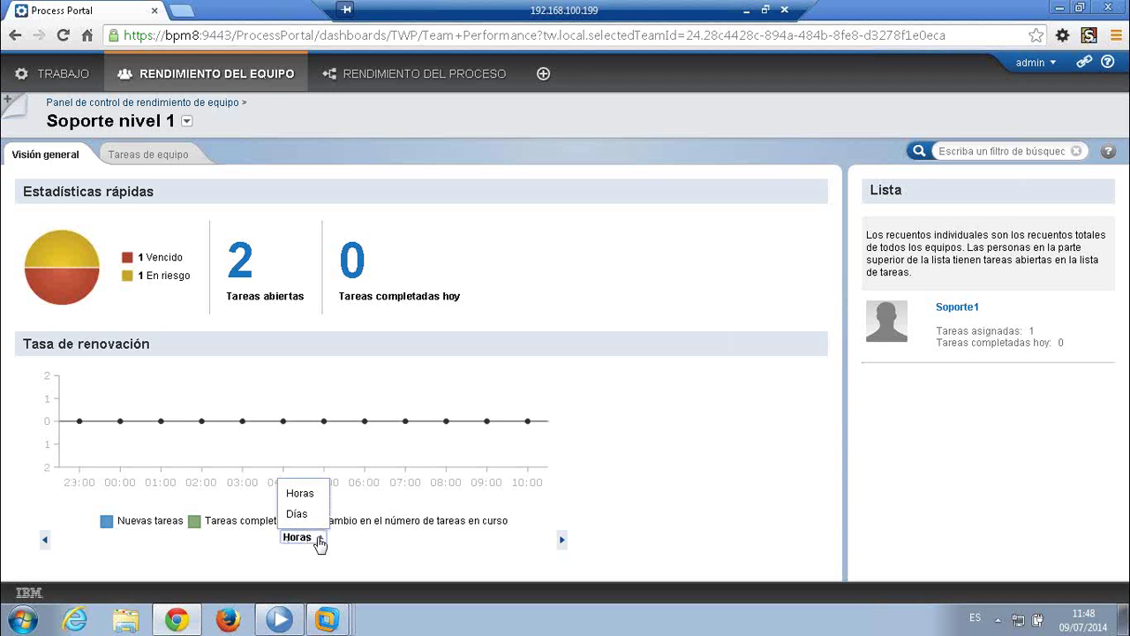
pyautogui.click(297, 514)
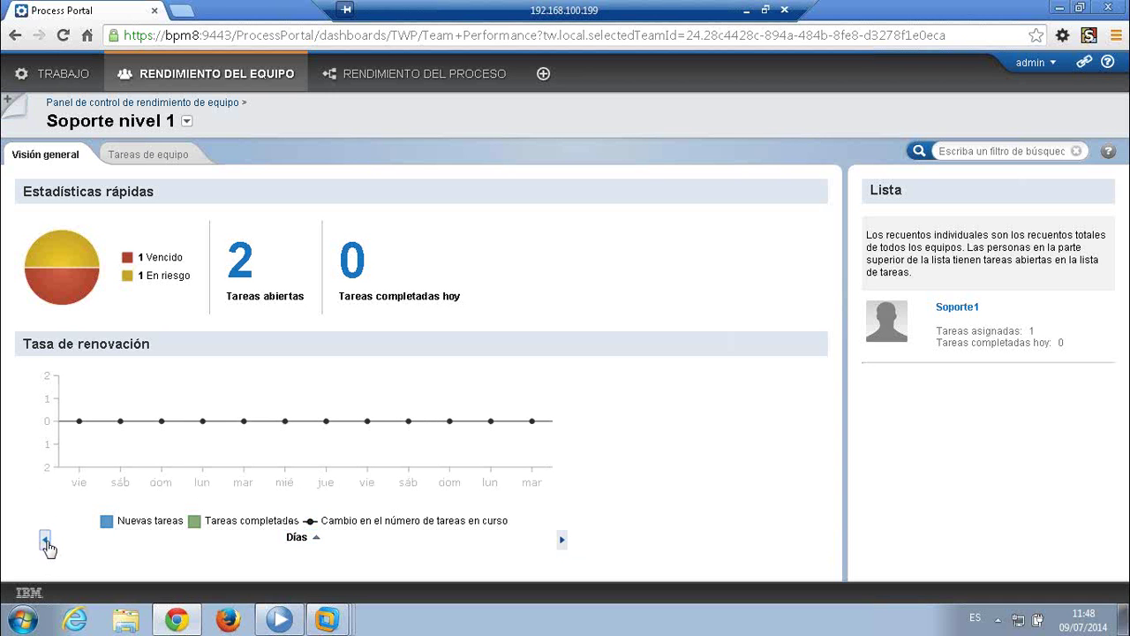
pyautogui.click(45, 541)
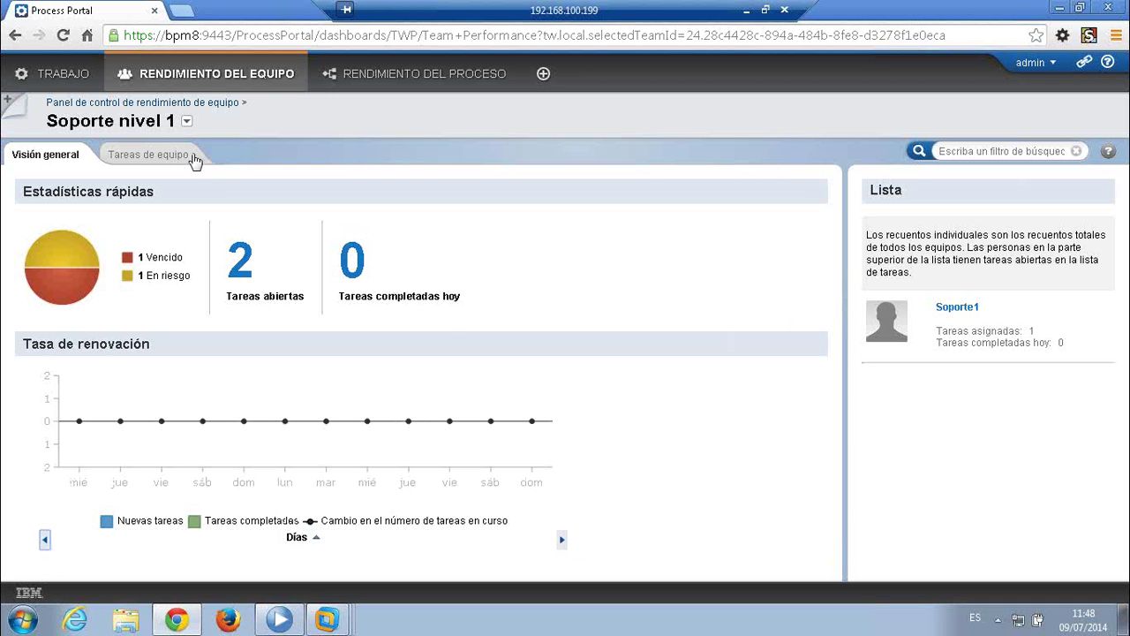
# - Show Soporte nivel 1's open team tasks and dismiss the Asignar dialog for the overdue task
pyautogui.click(137, 161)
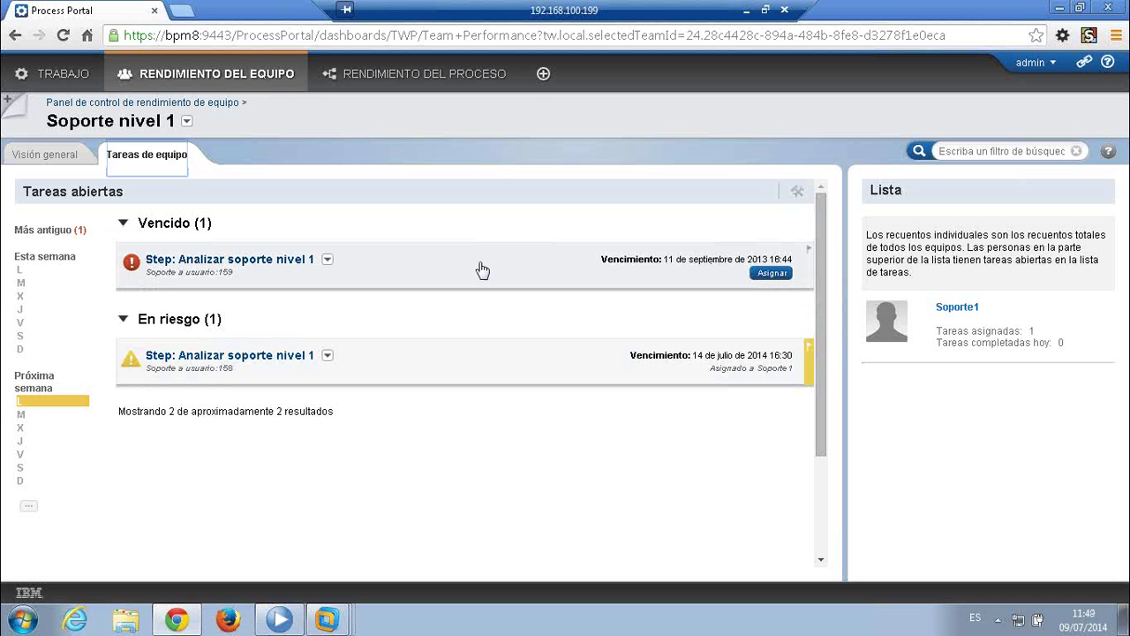
pyautogui.click(773, 274)
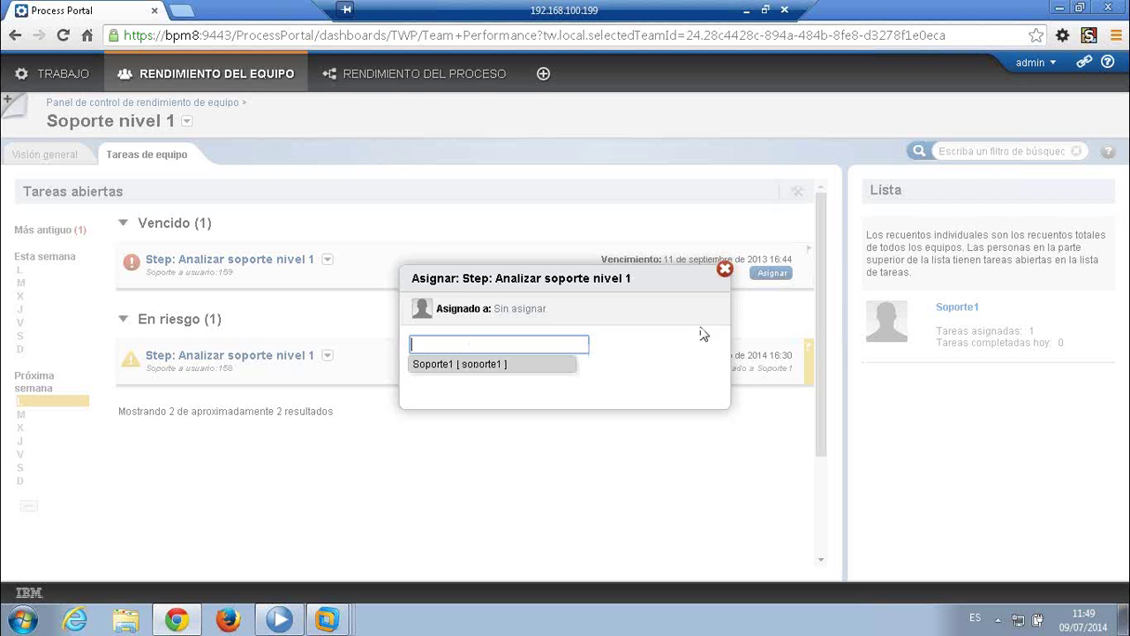
pyautogui.click(724, 270)
# - Open Modificar tarea for the overdue task, then cancel without saving any changes
pyautogui.click(327, 259)
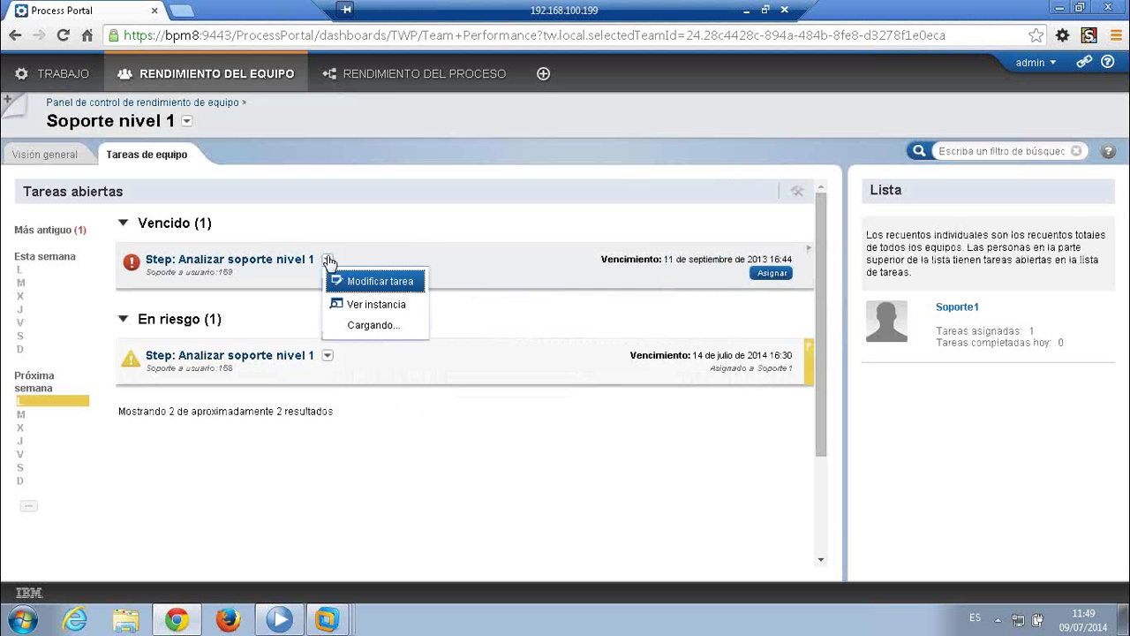
pyautogui.click(395, 282)
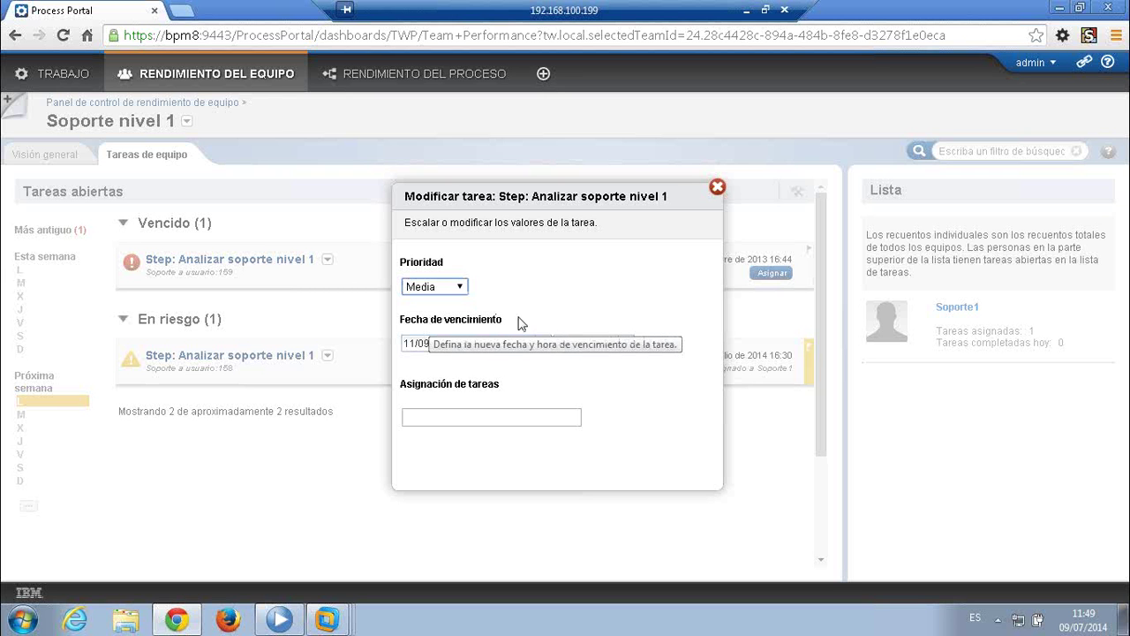
pyautogui.click(718, 189)
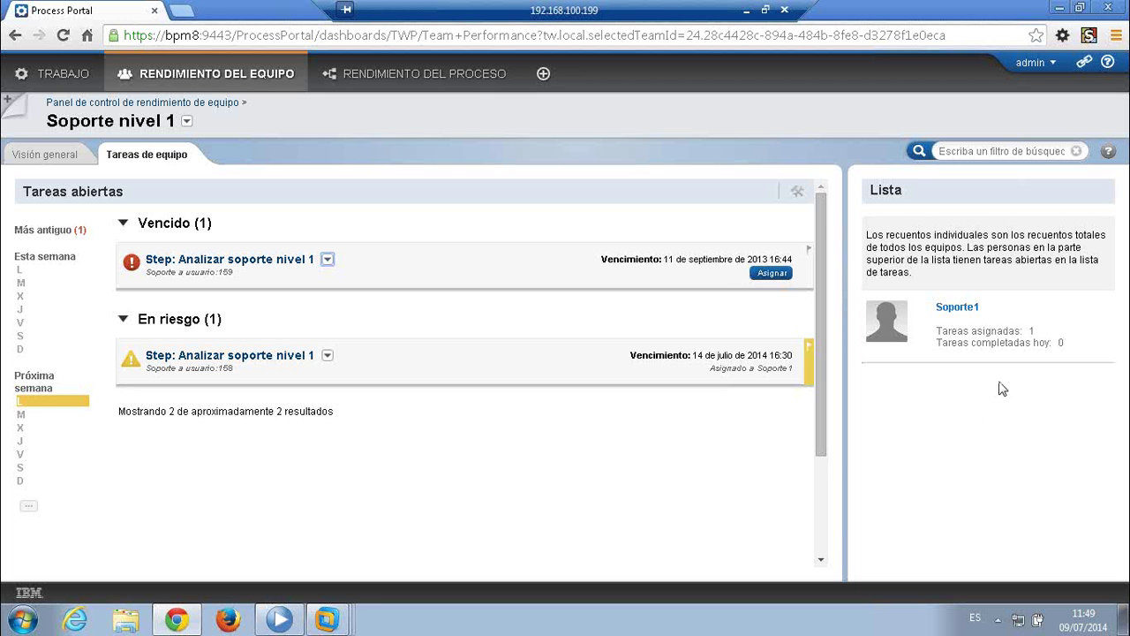
pyautogui.moveTo(967, 306)
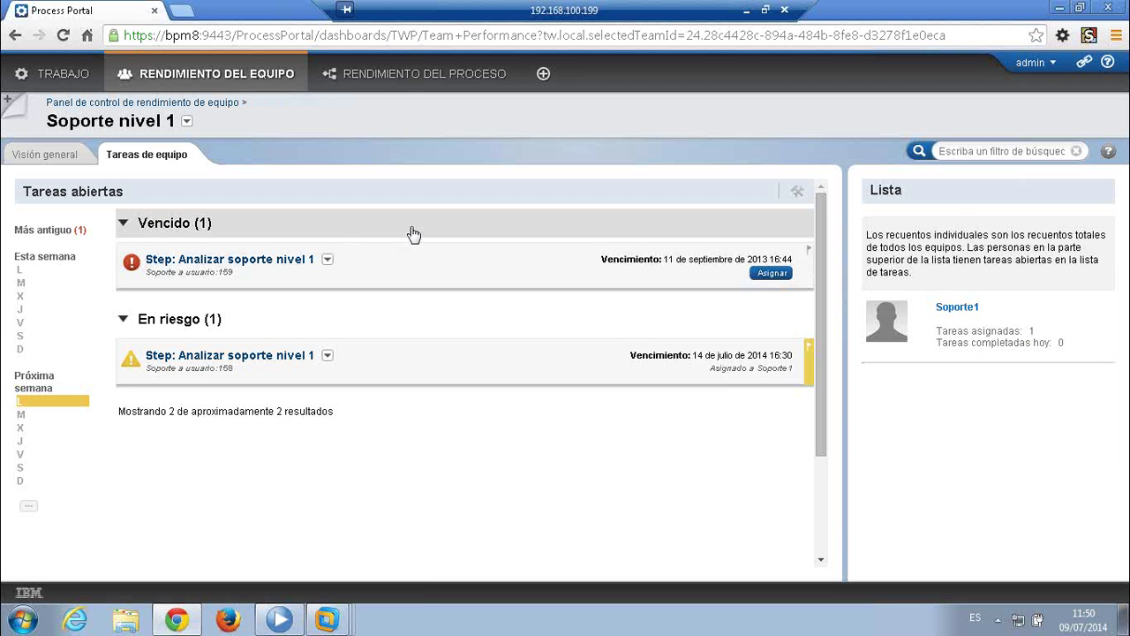
# - Open Rendimiento del proceso and the Facturación card: 3 instances in progress, 2 overdue, averaging 3m 41s
pyautogui.click(396, 78)
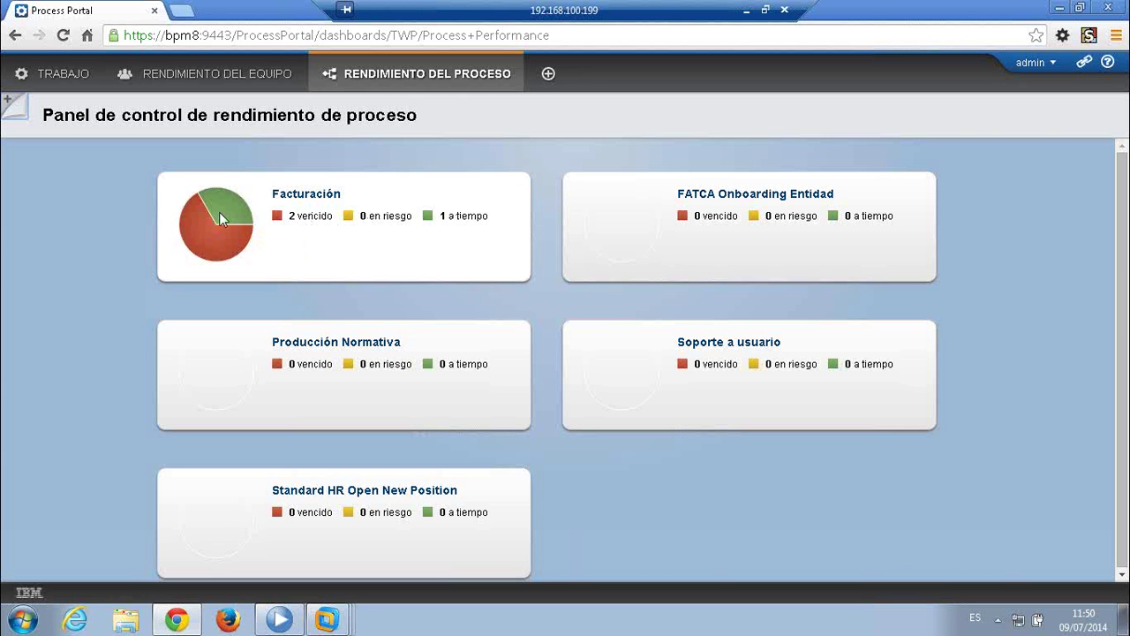
pyautogui.click(288, 193)
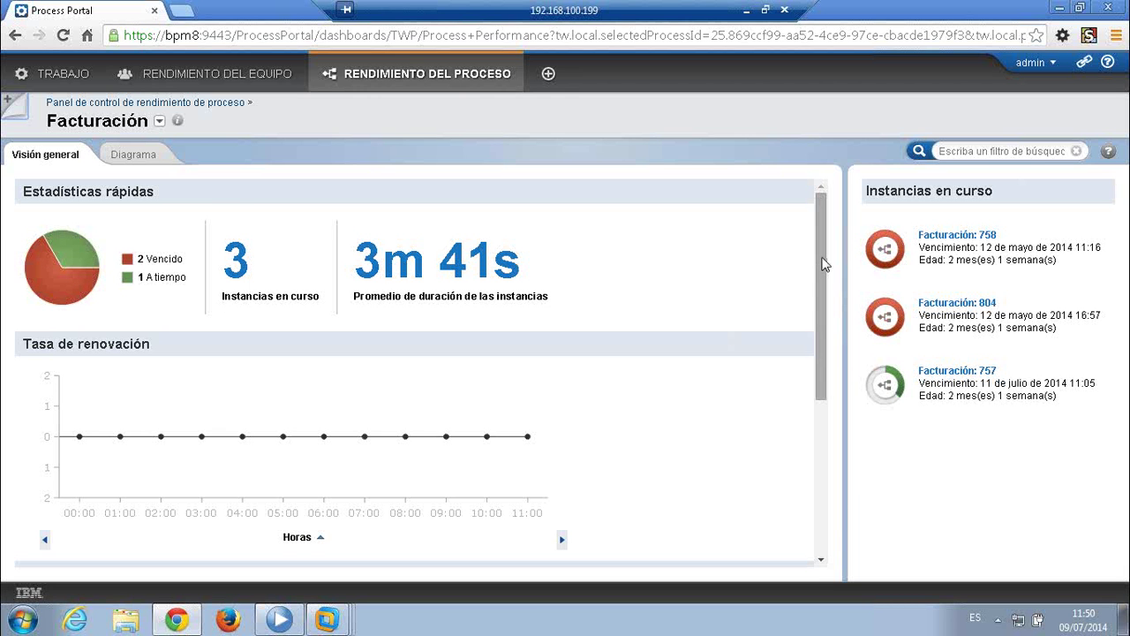
pyautogui.moveTo(823, 264); pyautogui.dragTo(823, 279)
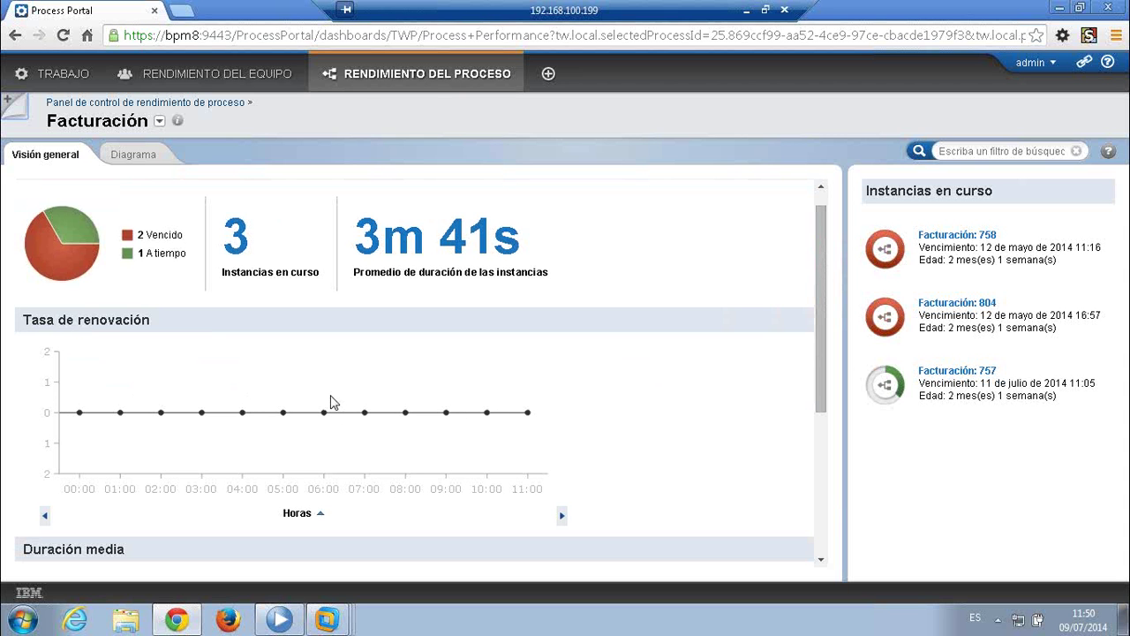
pyautogui.click(890, 347)
pyautogui.moveTo(822, 288); pyautogui.dragTo(819, 452)
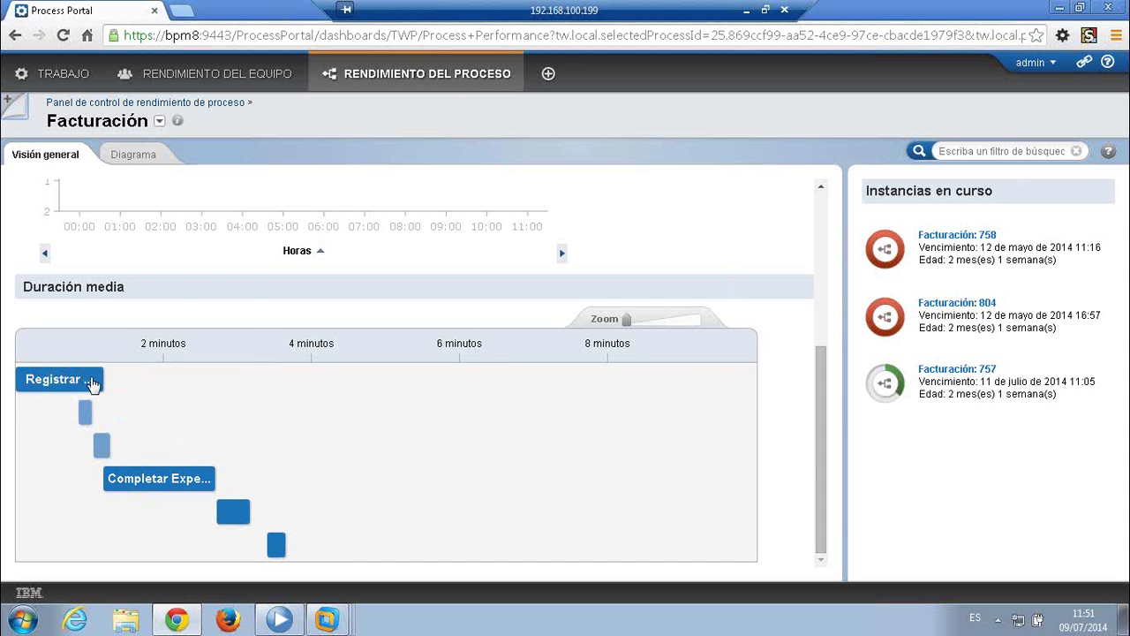
pyautogui.moveTo(56, 379)
pyautogui.moveTo(146, 484)
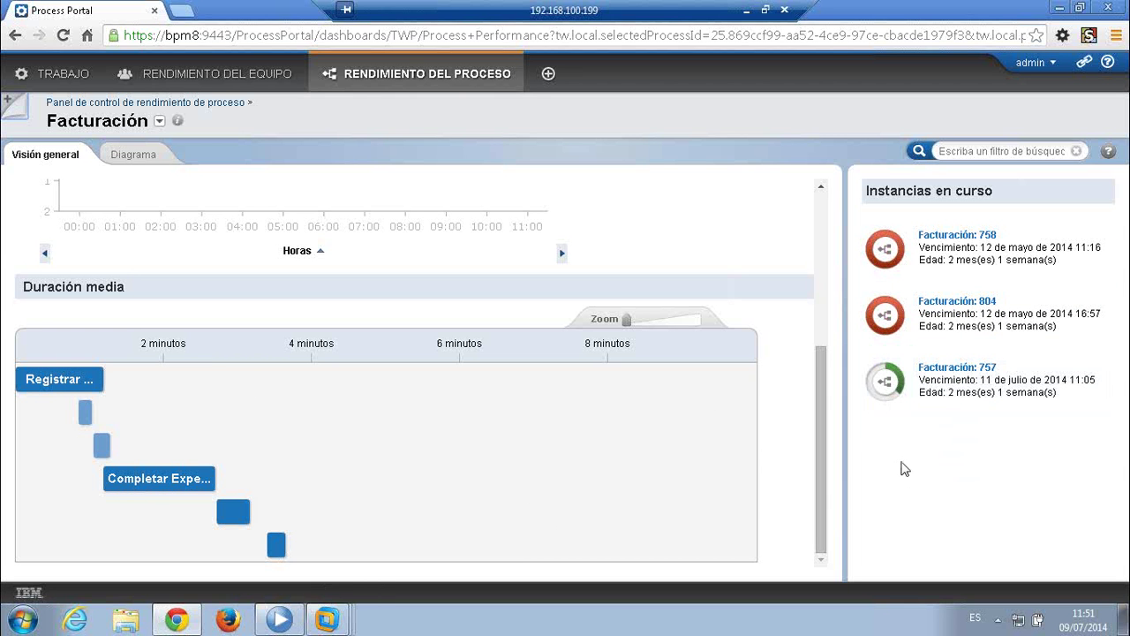
pyautogui.moveTo(974, 307)
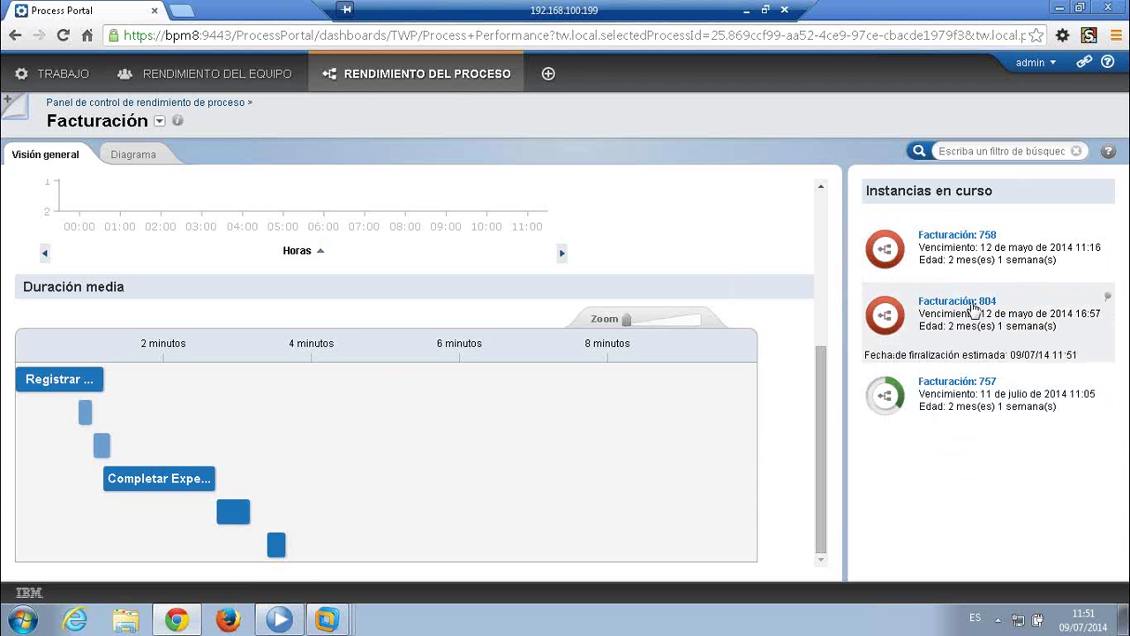
pyautogui.moveTo(978, 370)
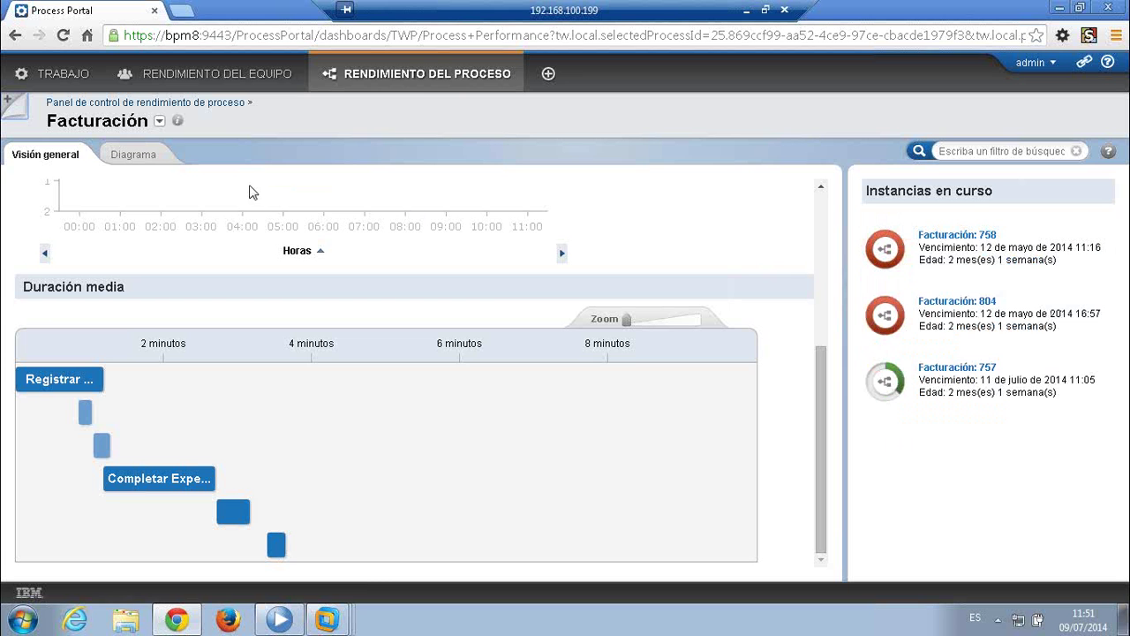
# - Show the Facturación Diagrama view and pan to Completar Expediente in the Pre-Facturación phase
pyautogui.click(139, 159)
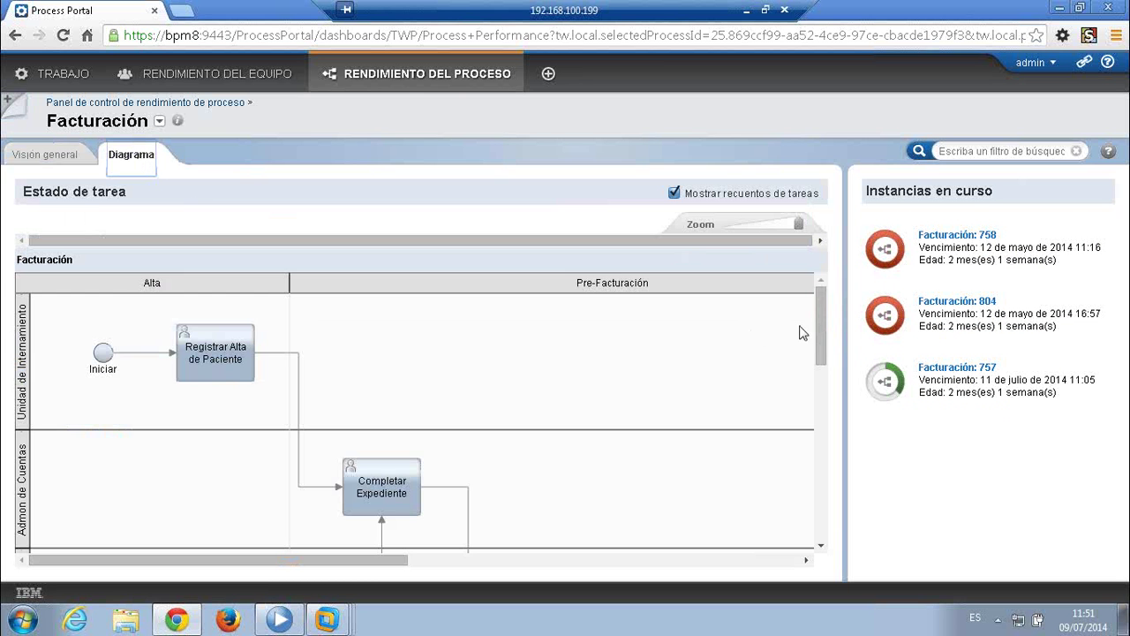
pyautogui.moveTo(821, 330); pyautogui.dragTo(830, 419)
pyautogui.moveTo(276, 563); pyautogui.dragTo(367, 559)
pyautogui.moveTo(821, 398)
pyautogui.mouseDown()
pyautogui.moveTo(824, 415)
pyautogui.moveTo(825, 395)
pyautogui.mouseUp()
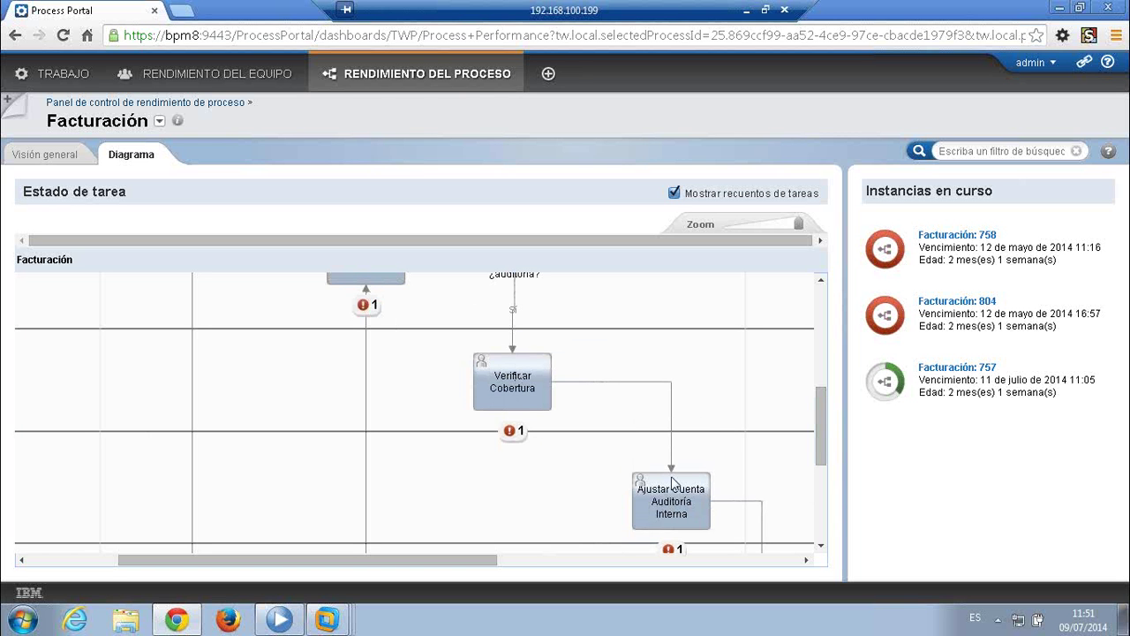
pyautogui.moveTo(824, 433)
pyautogui.mouseDown()
pyautogui.moveTo(824, 412)
pyautogui.moveTo(835, 438)
pyautogui.mouseUp()
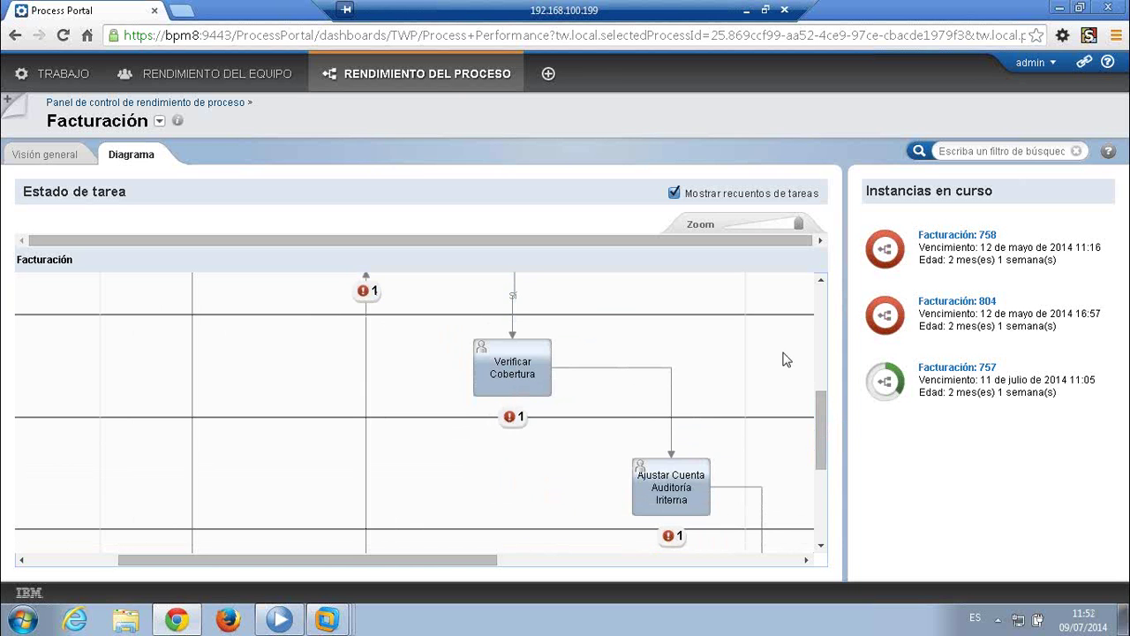
pyautogui.moveTo(822, 412); pyautogui.dragTo(966, 429)
pyautogui.moveTo(949, 389)
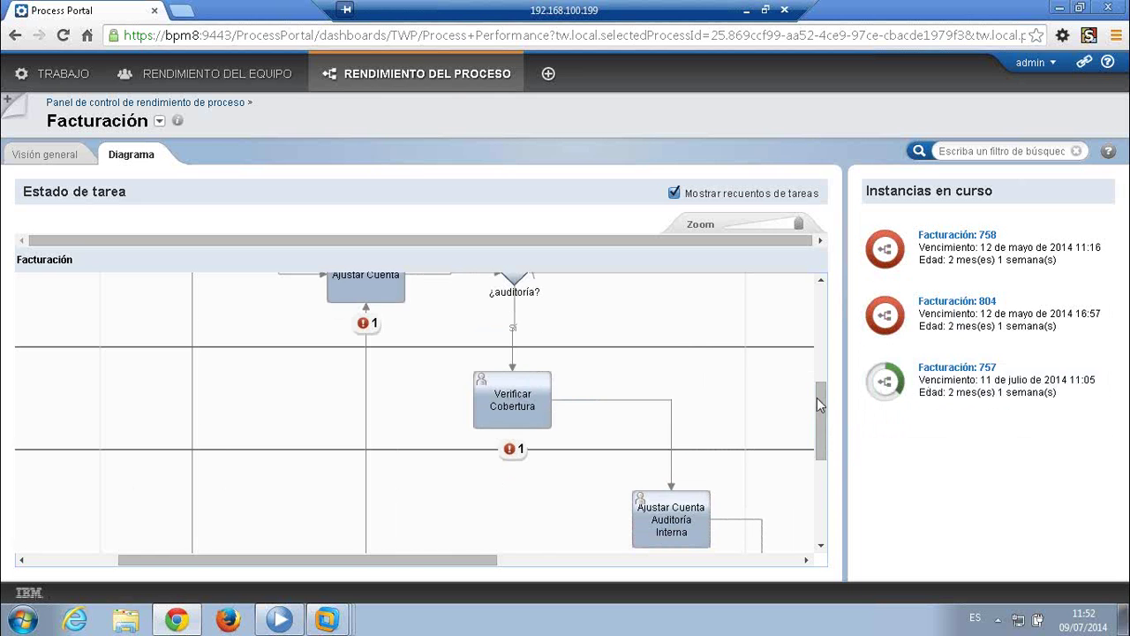
pyautogui.moveTo(818, 397); pyautogui.dragTo(826, 422)
pyautogui.scroll(-3, 825, 421)
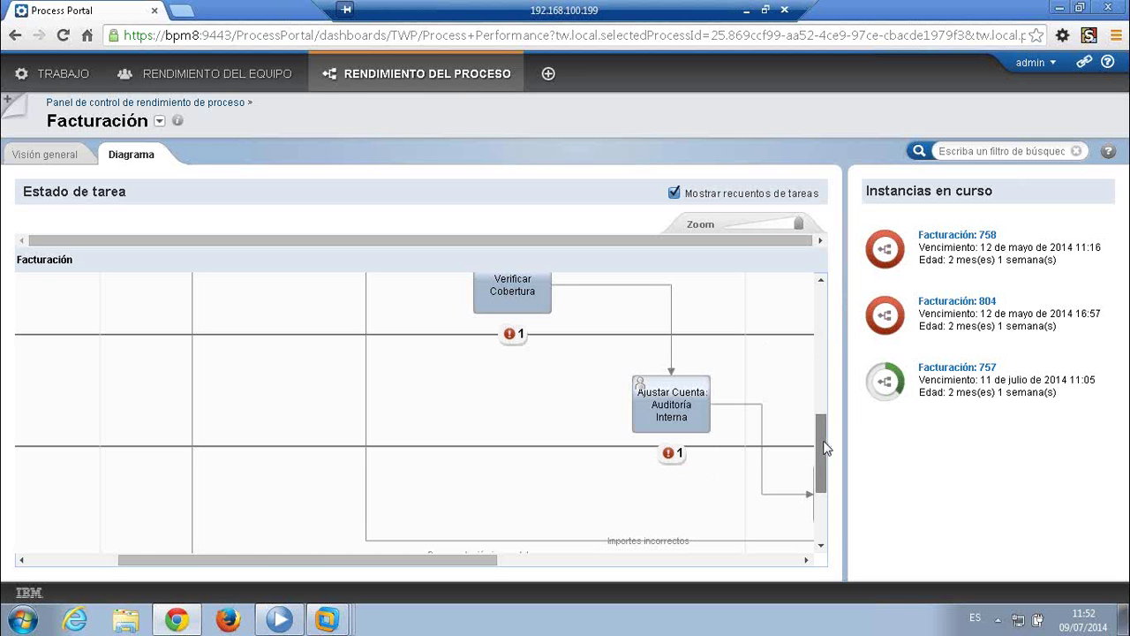
pyautogui.moveTo(822, 433); pyautogui.dragTo(825, 297)
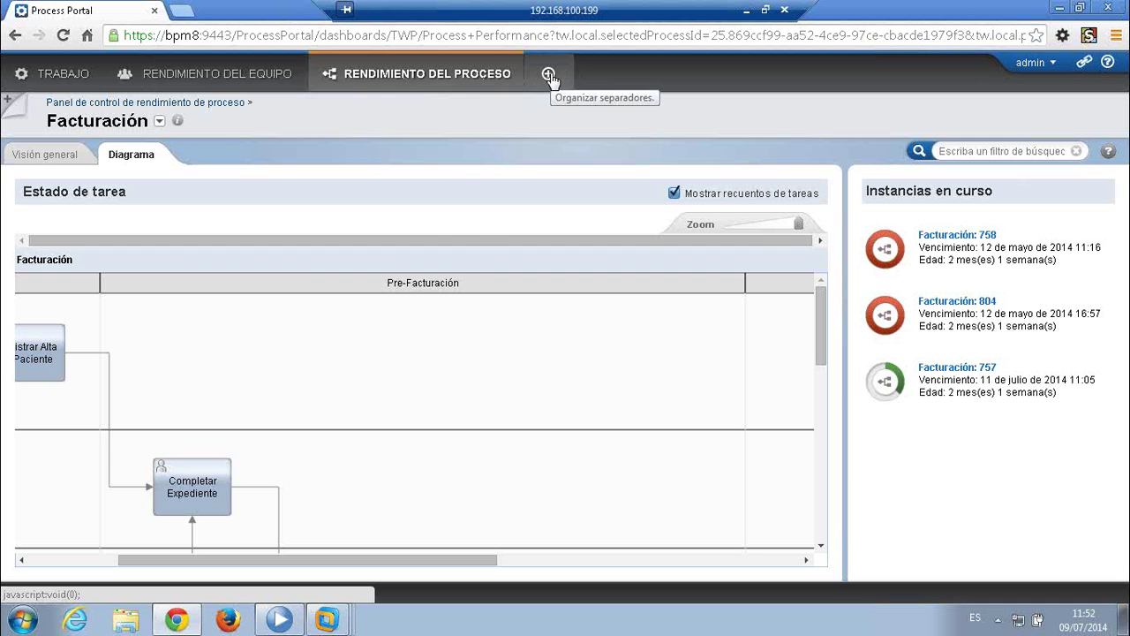
# - Add the hidden Informes FATCA tab from Organizar separadores to show its Tendencia and bar charts
pyautogui.click(549, 75)
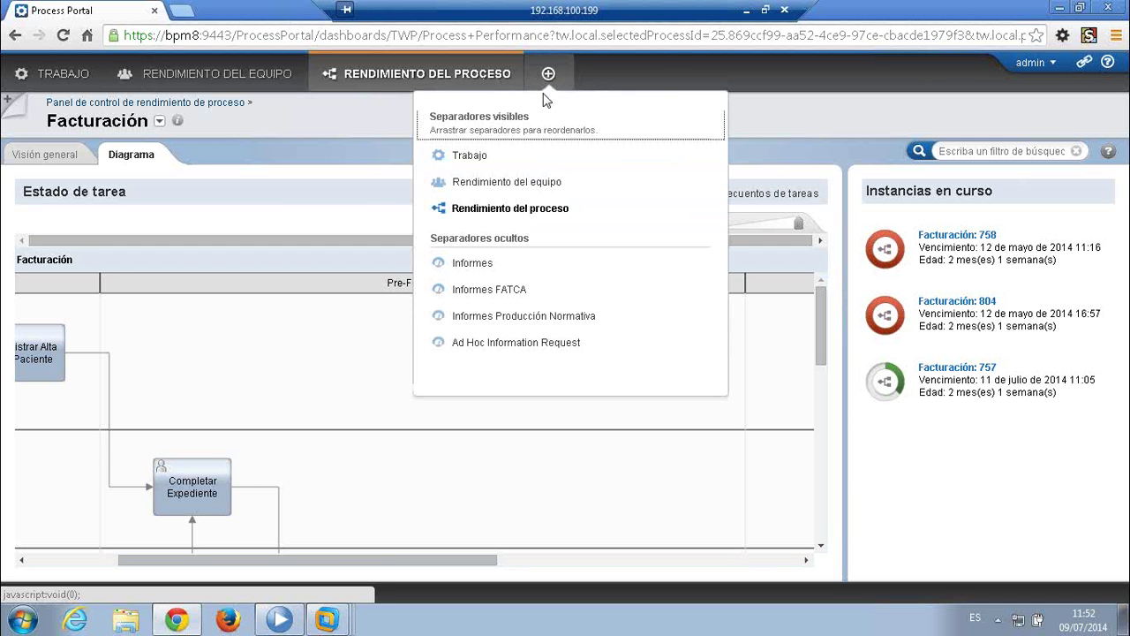
pyautogui.click(509, 290)
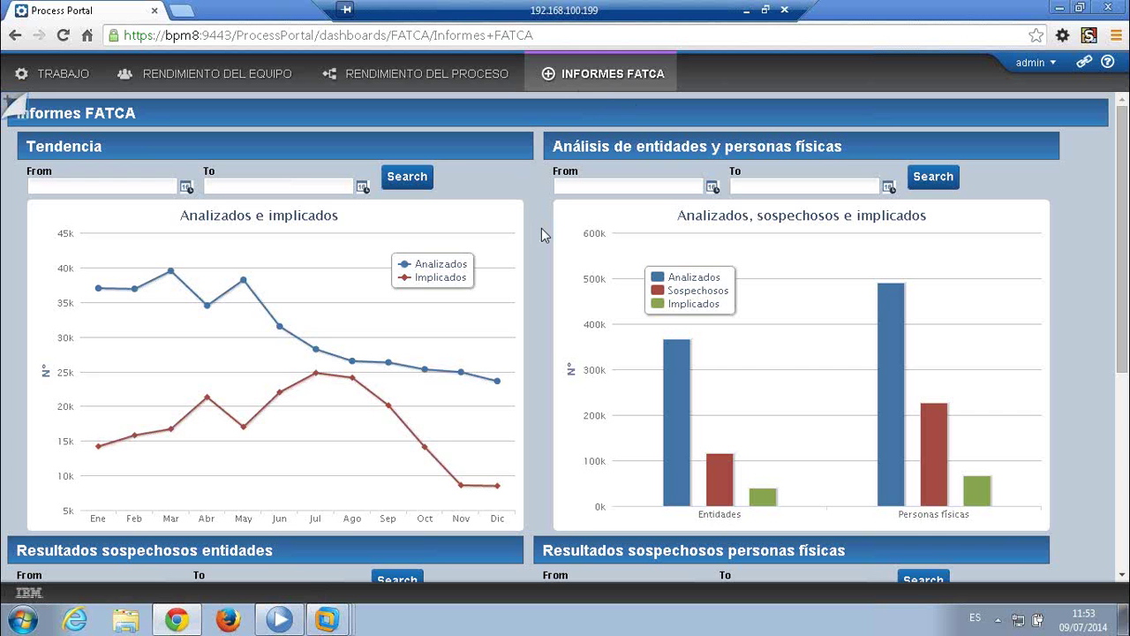
# - Toggle the bar chart legend so only Analizados and Sospechosos show, with Implicados hidden
pyautogui.scroll(-1, 541, 228)
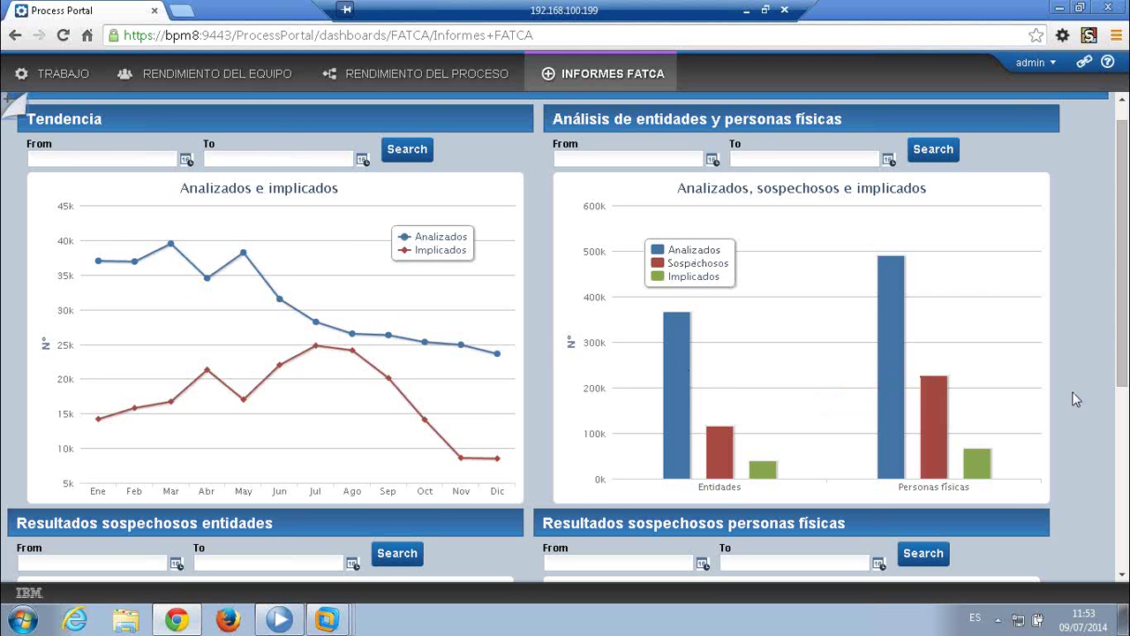
pyautogui.click(701, 267)
pyautogui.click(702, 274)
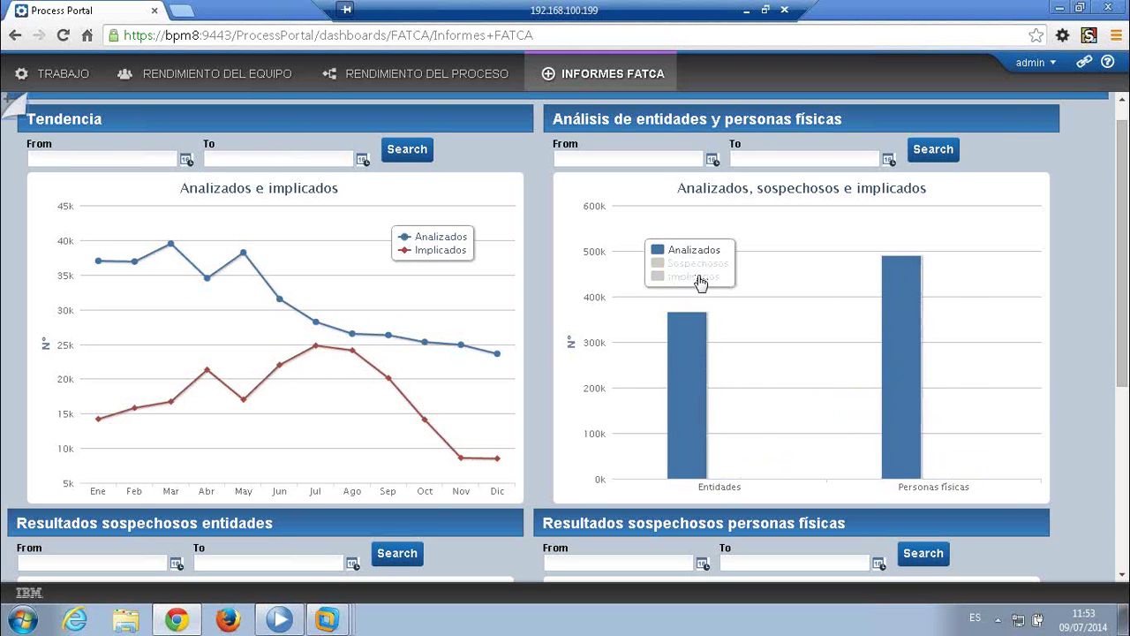
pyautogui.click(699, 258)
pyautogui.click(701, 264)
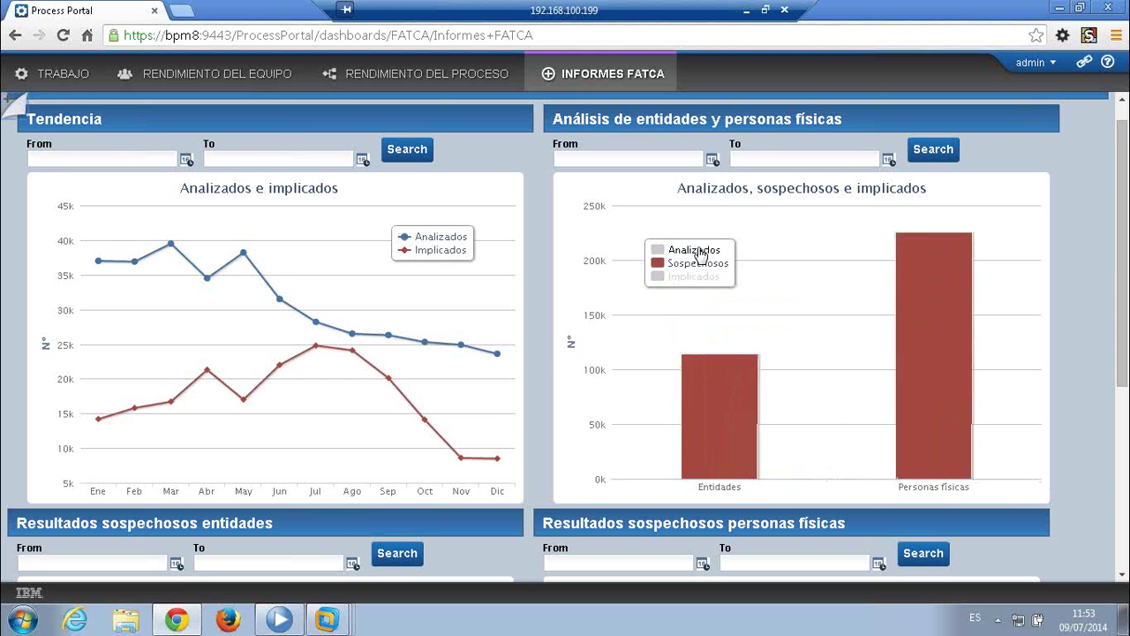
pyautogui.click(697, 251)
pyautogui.scroll(-1, 1109, 375)
pyautogui.scroll(-5, 1109, 374)
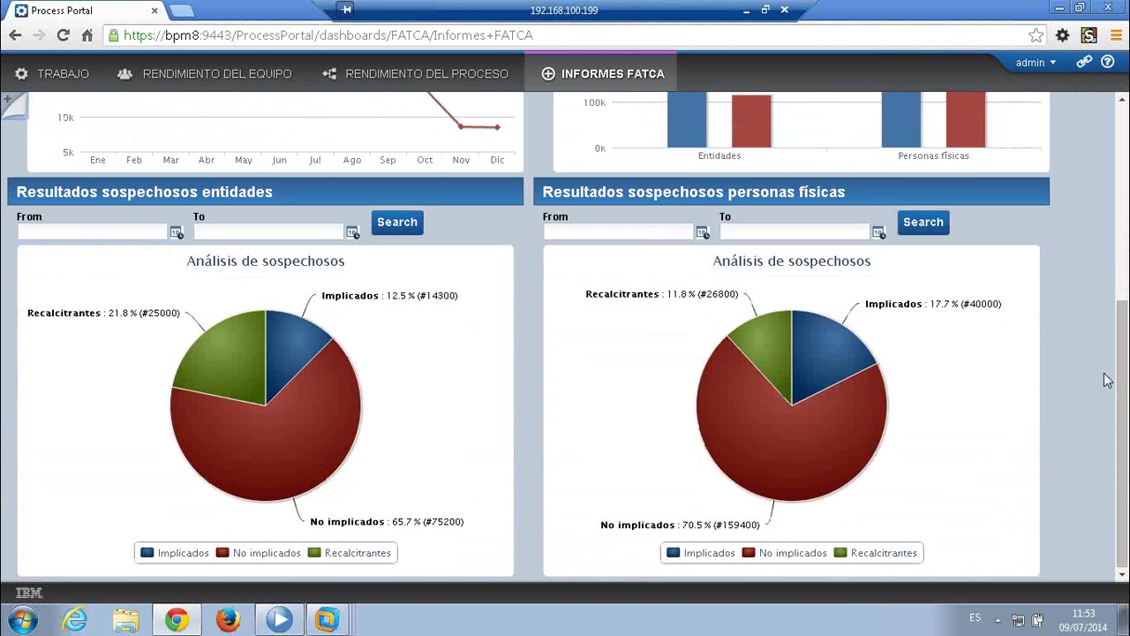
pyautogui.moveTo(228, 353)
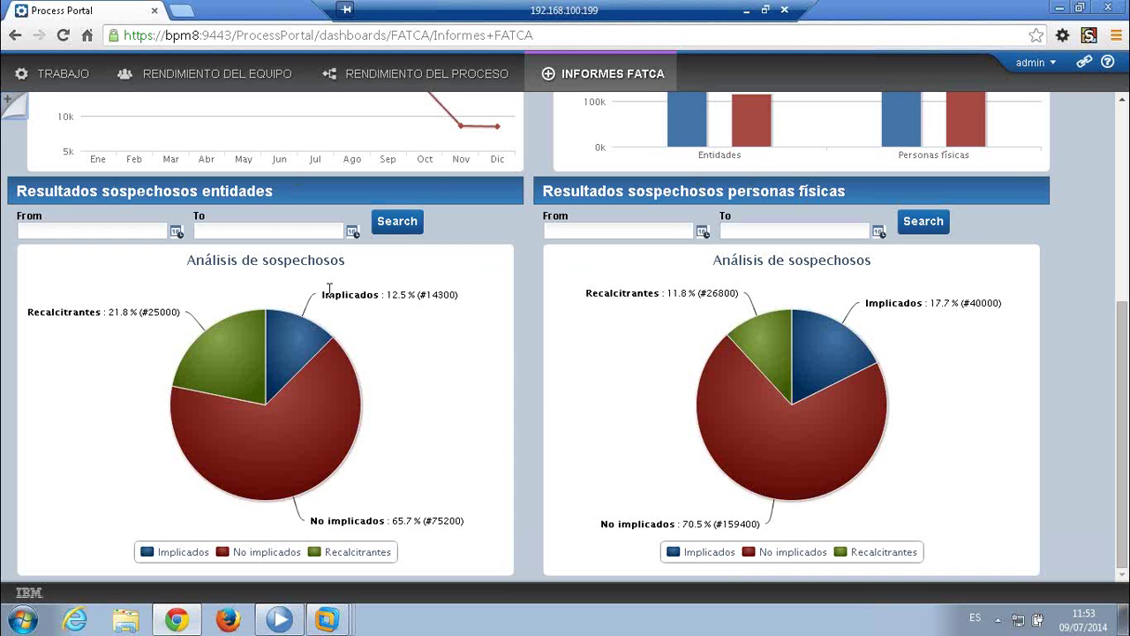
pyautogui.moveTo(807, 435)
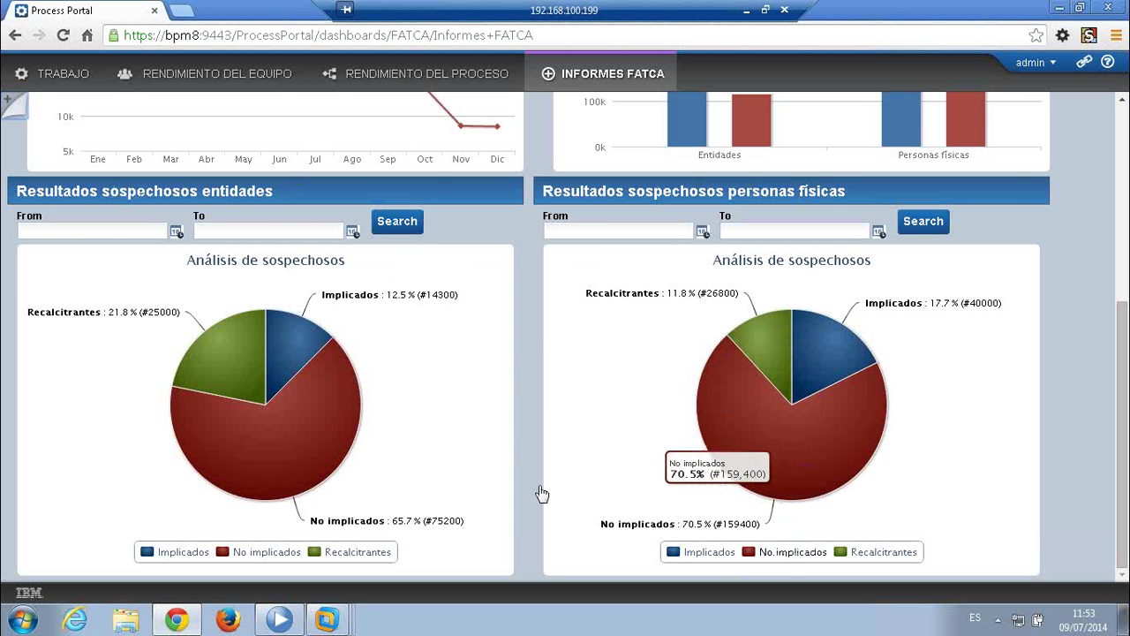
pyautogui.moveTo(819, 378)
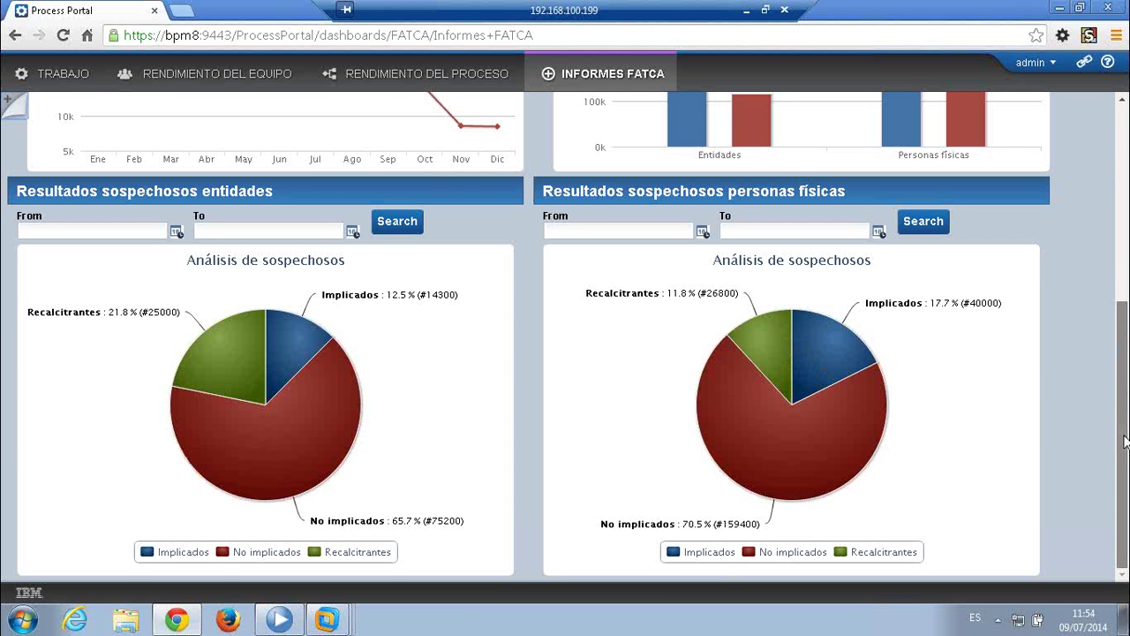
pyautogui.moveTo(1126, 437); pyautogui.dragTo(1070, 264)
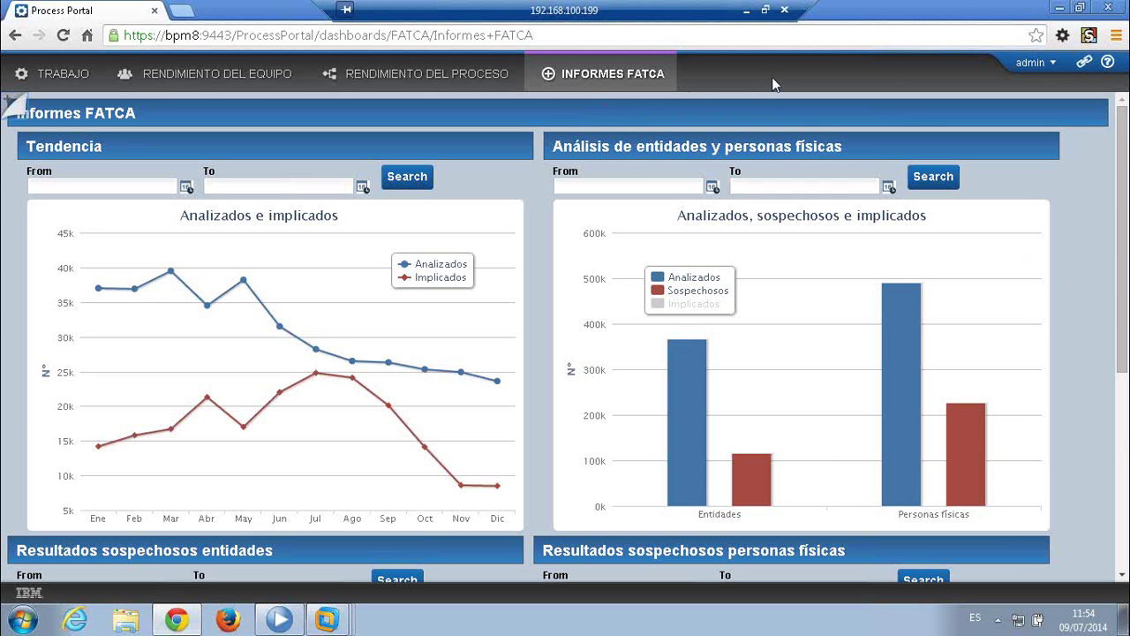
# - Return to Process Designer's Optimizer on FATCA Onboarding Entidad, keeping Simulación única as the analysis mode
pyautogui.click(287, 626)
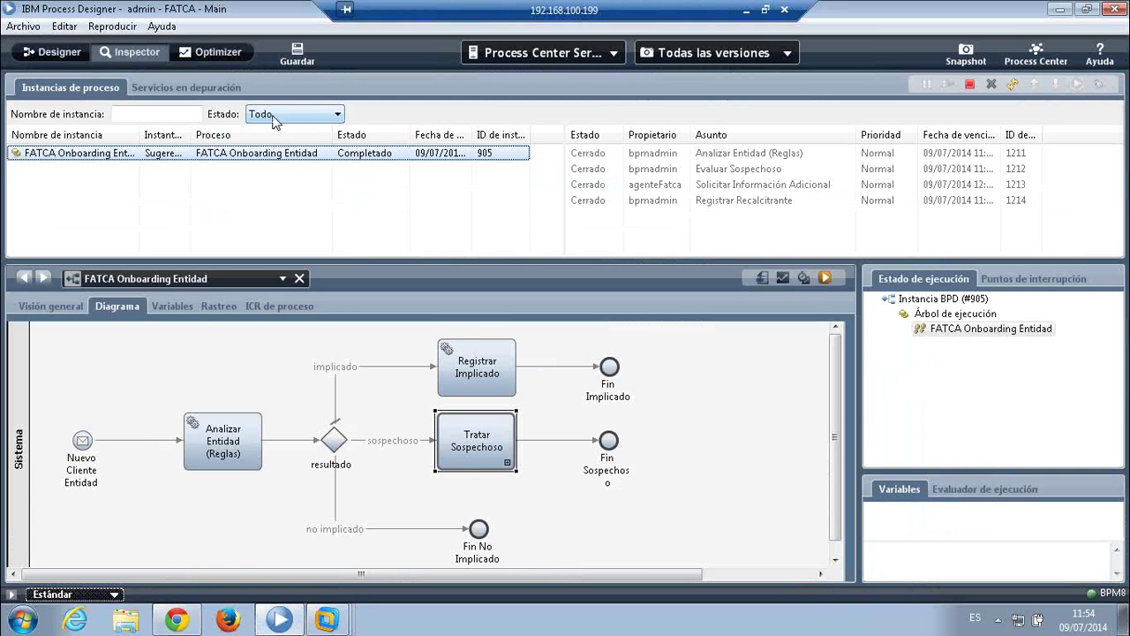
pyautogui.click(220, 53)
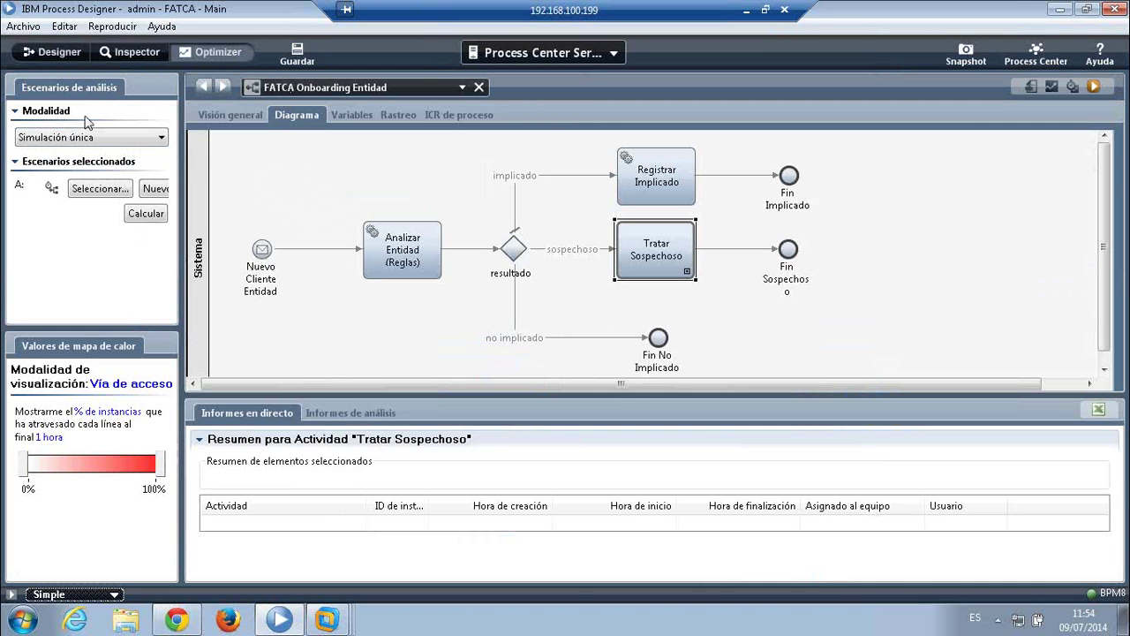
pyautogui.click(110, 138)
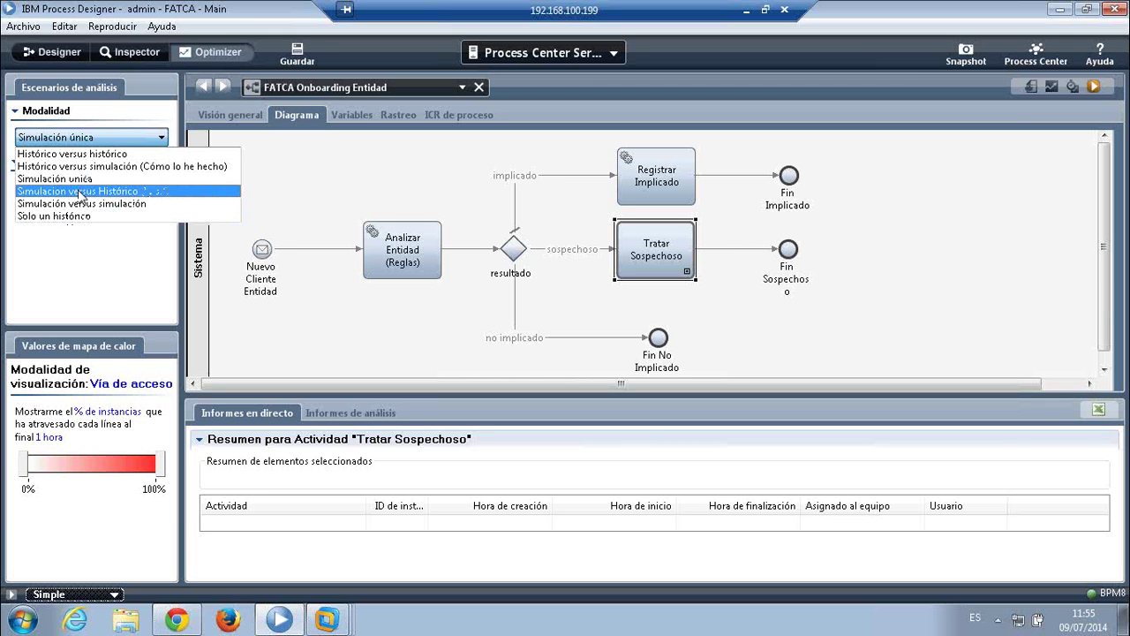
pyautogui.click(85, 180)
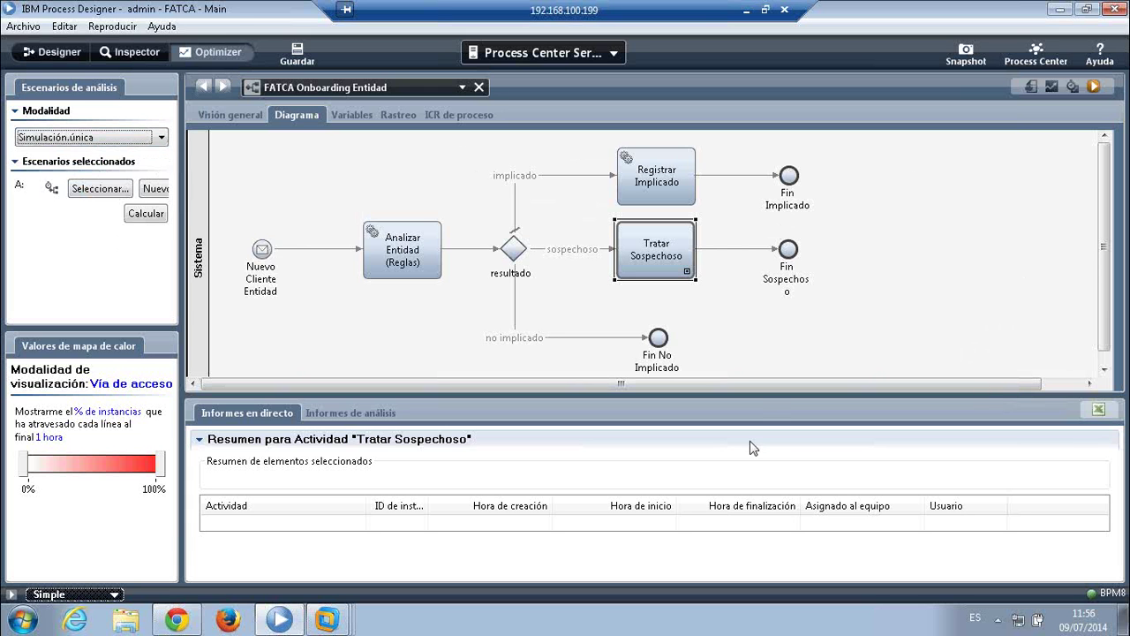
# - Switch Optimizer to Gestionar Sospechoso Entidad (Personalizada) and show its process-wide duration trend and histogram charts
pyautogui.moveTo(758, 396); pyautogui.dragTo(758, 420)
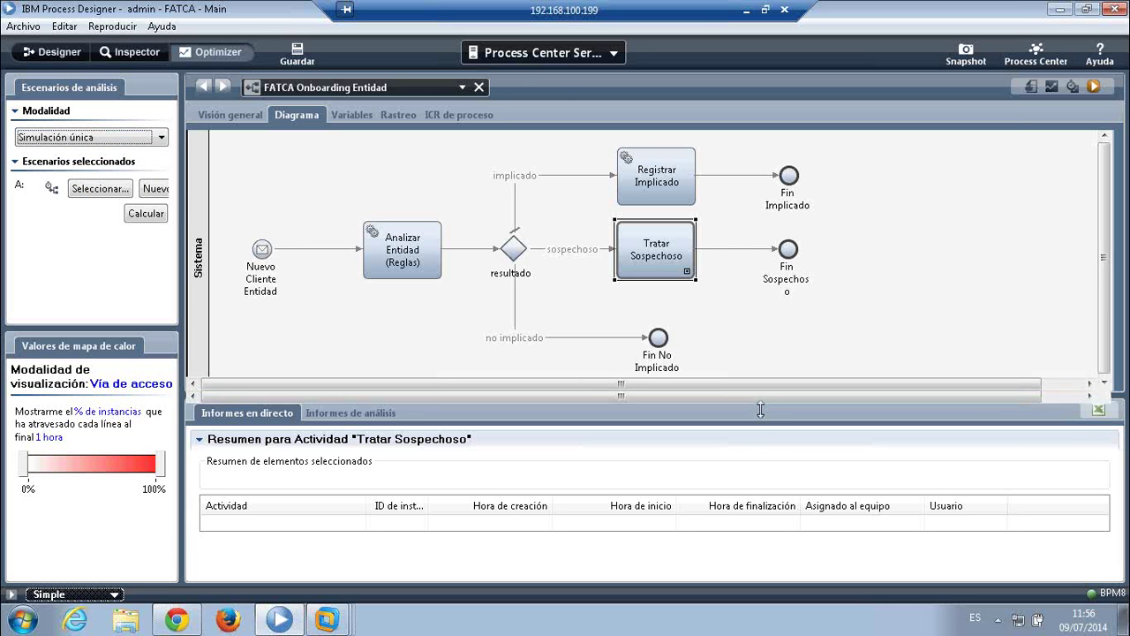
pyautogui.click(417, 88)
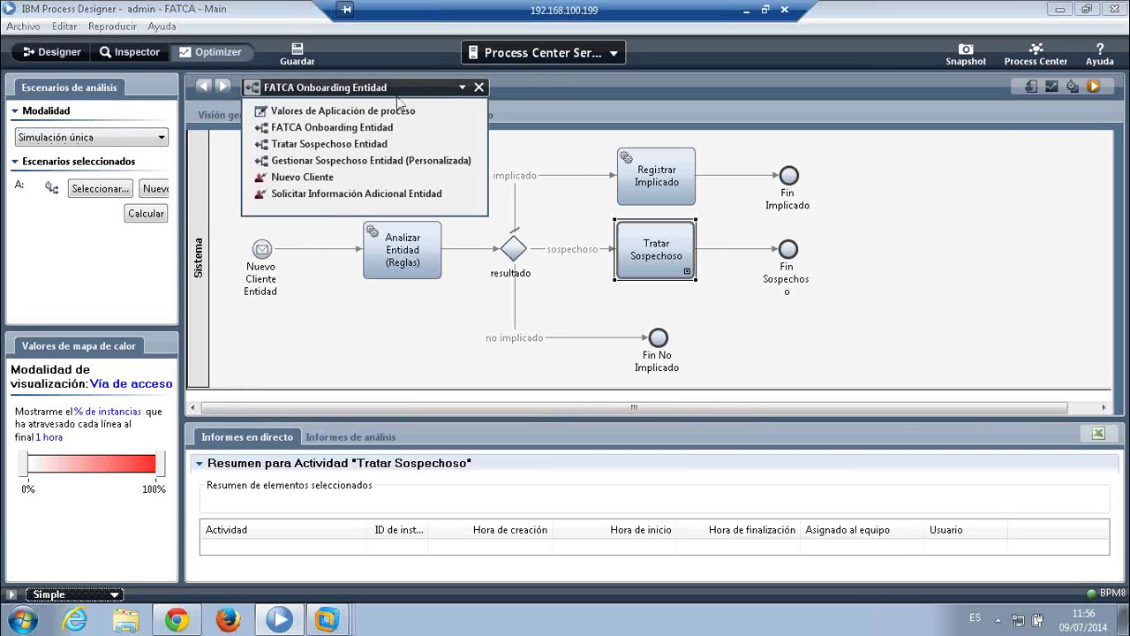
pyautogui.click(380, 161)
pyautogui.click(379, 168)
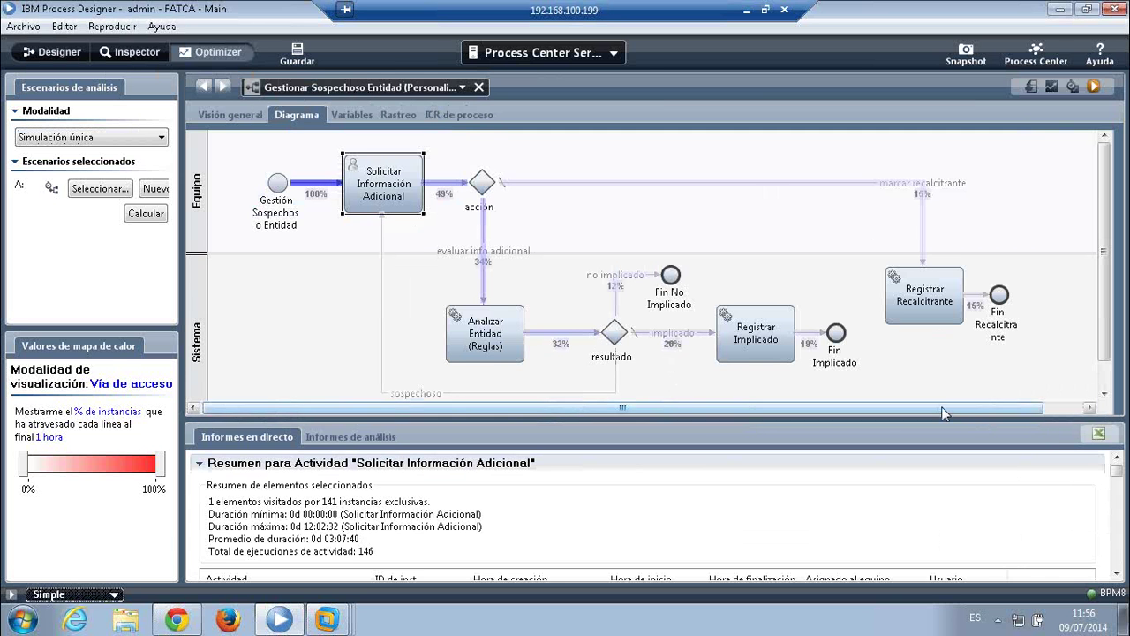
pyautogui.click(270, 293)
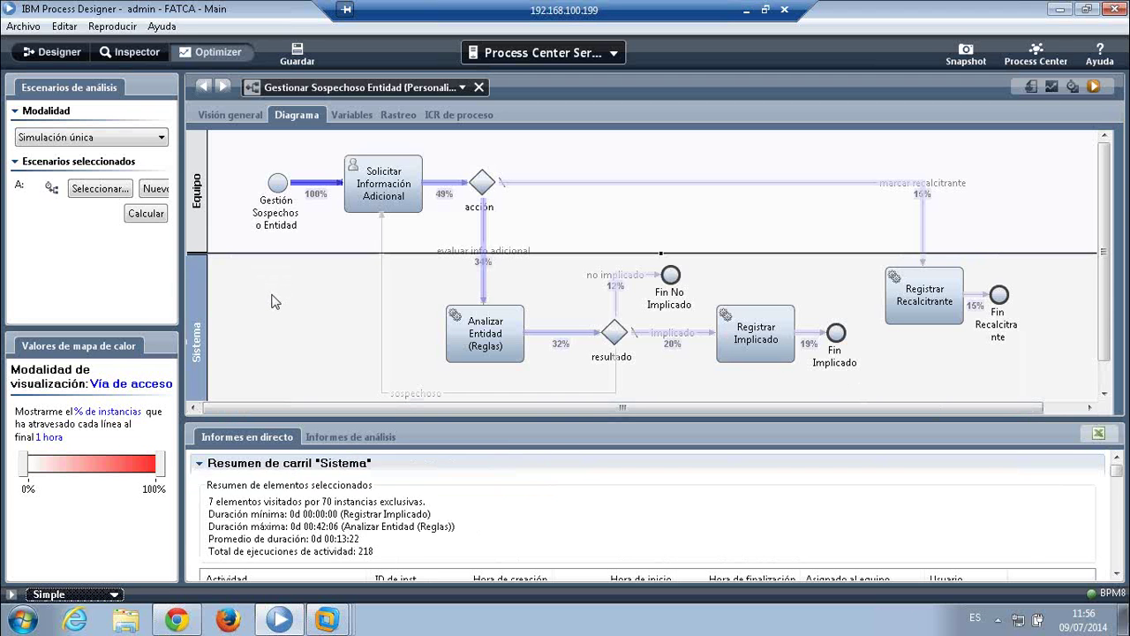
pyautogui.click(342, 355)
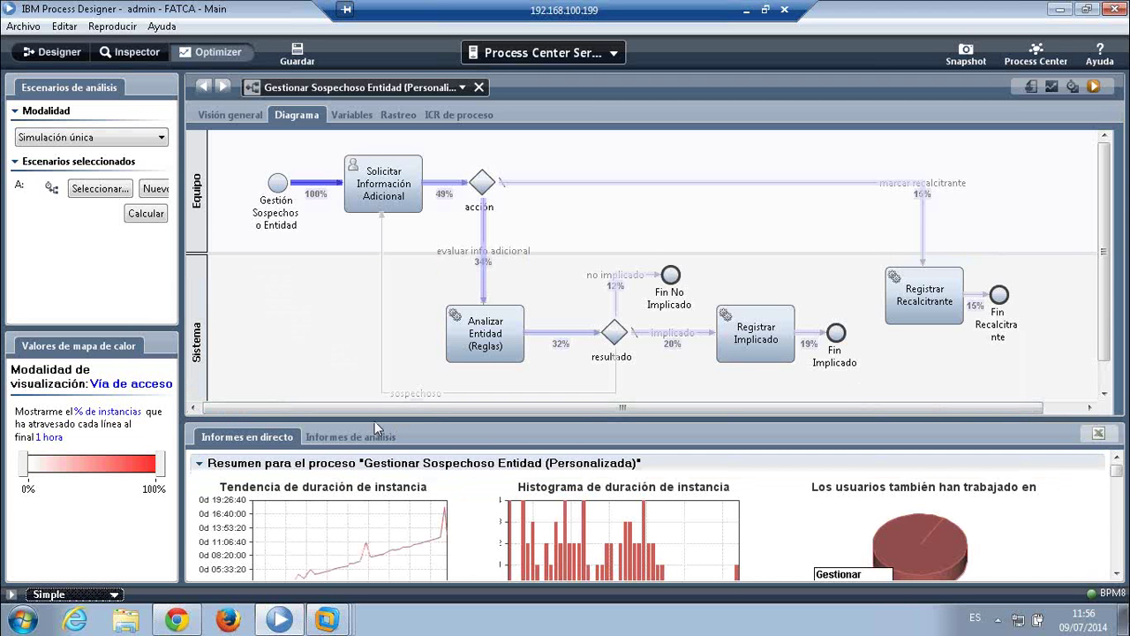
# - Review the Análisis de instancia, ICR and actividad reports, then enlarge the diagram to the whole flow
pyautogui.moveTo(385, 420); pyautogui.dragTo(376, 213)
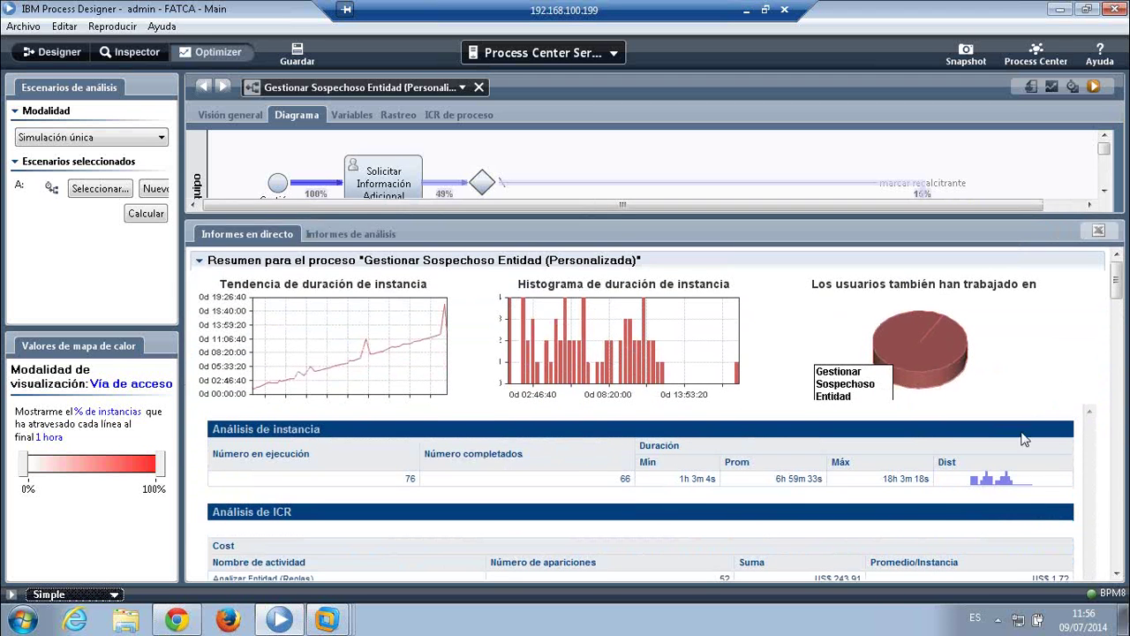
pyautogui.moveTo(1117, 279)
pyautogui.mouseDown()
pyautogui.moveTo(1117, 295)
pyautogui.moveTo(1117, 274)
pyautogui.mouseUp()
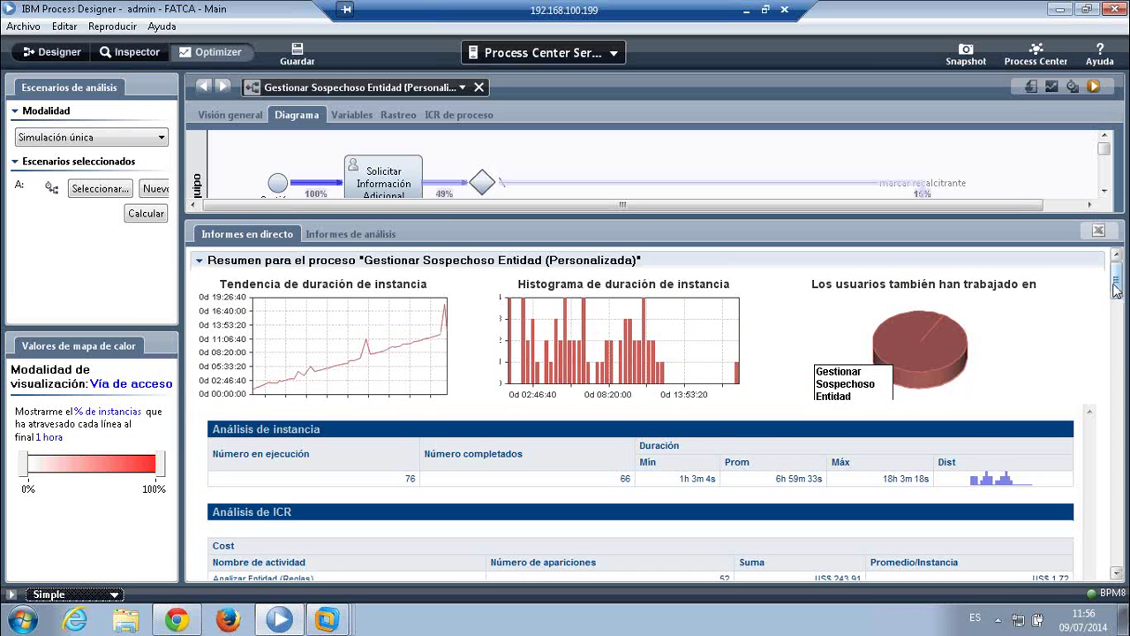
pyautogui.moveTo(1118, 279); pyautogui.dragTo(1117, 286)
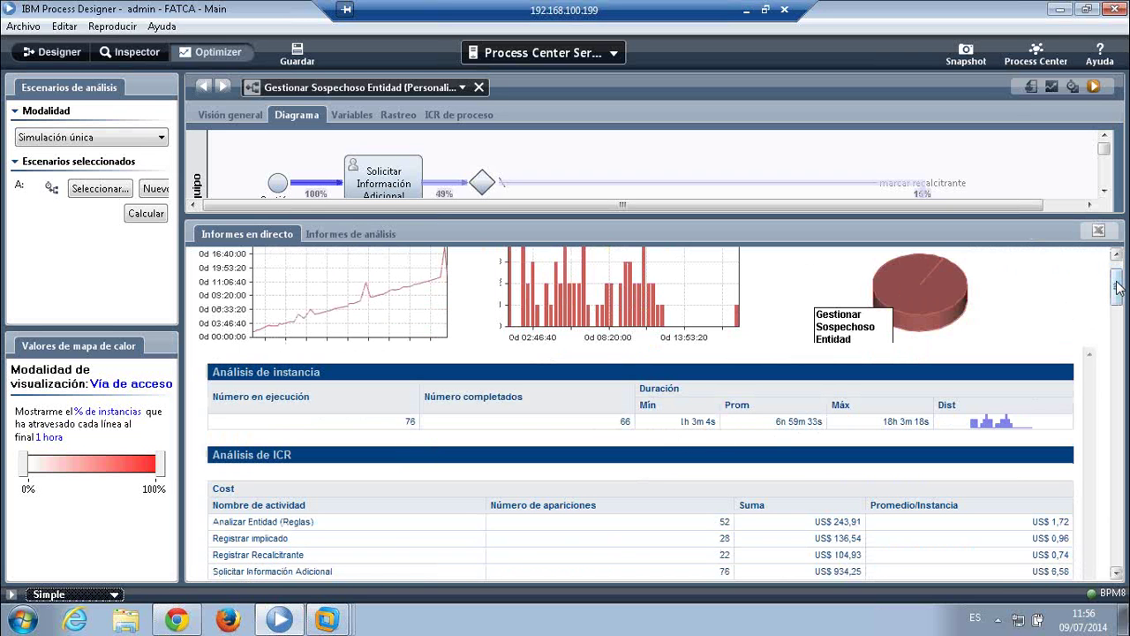
pyautogui.scroll(-4, 345, 424)
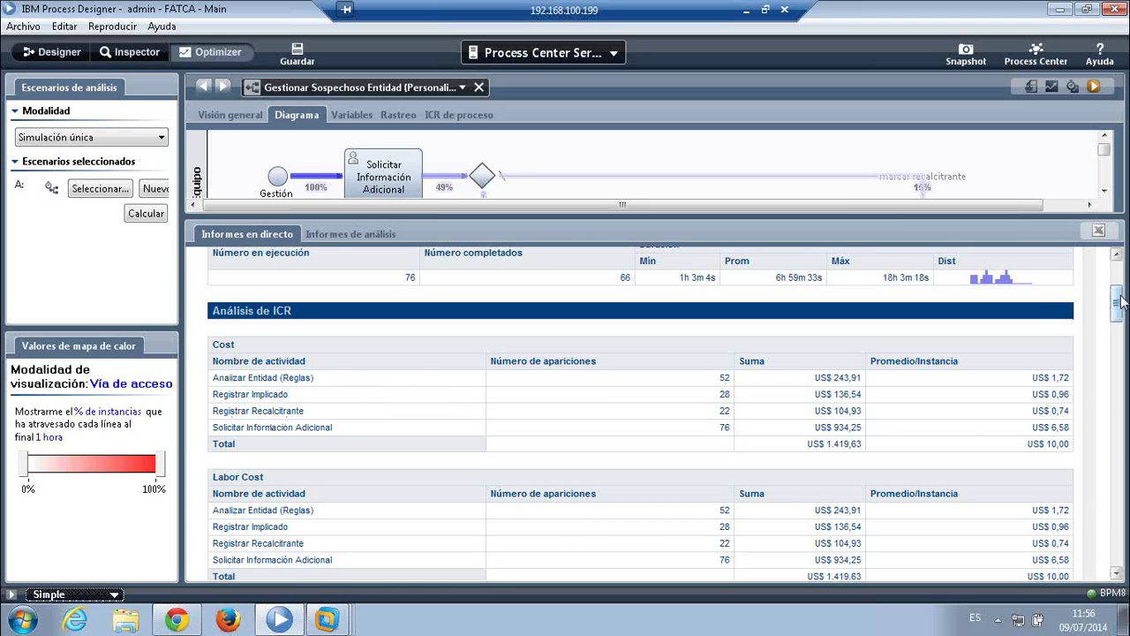
pyautogui.scroll(-1, 1118, 309)
pyautogui.moveTo(1119, 309); pyautogui.dragTo(1121, 314)
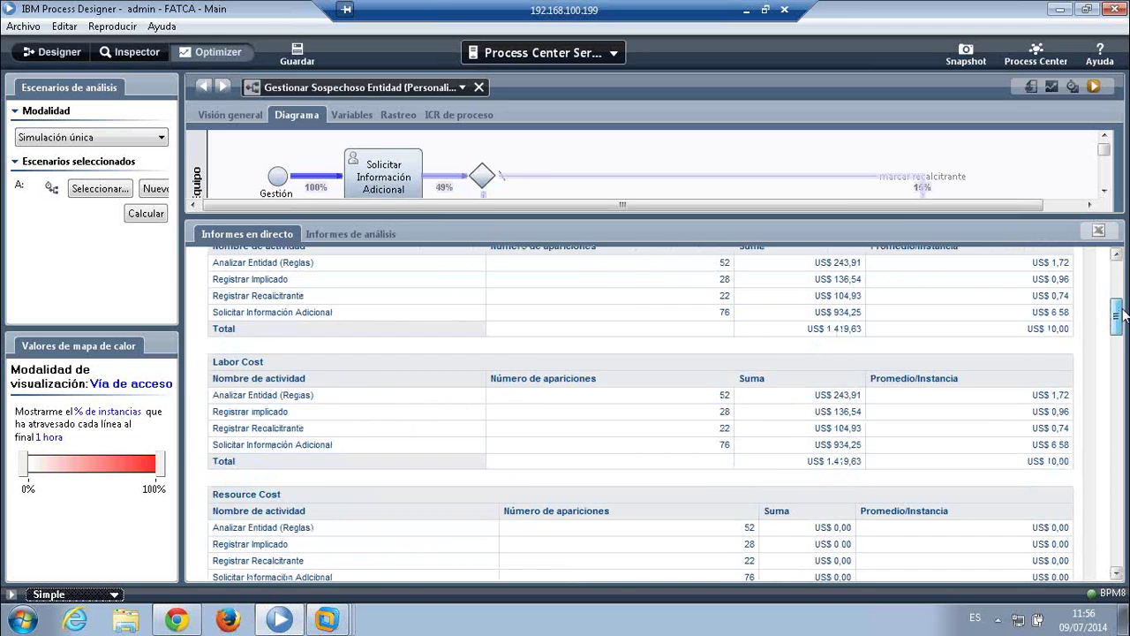
pyautogui.scroll(1, 1120, 314)
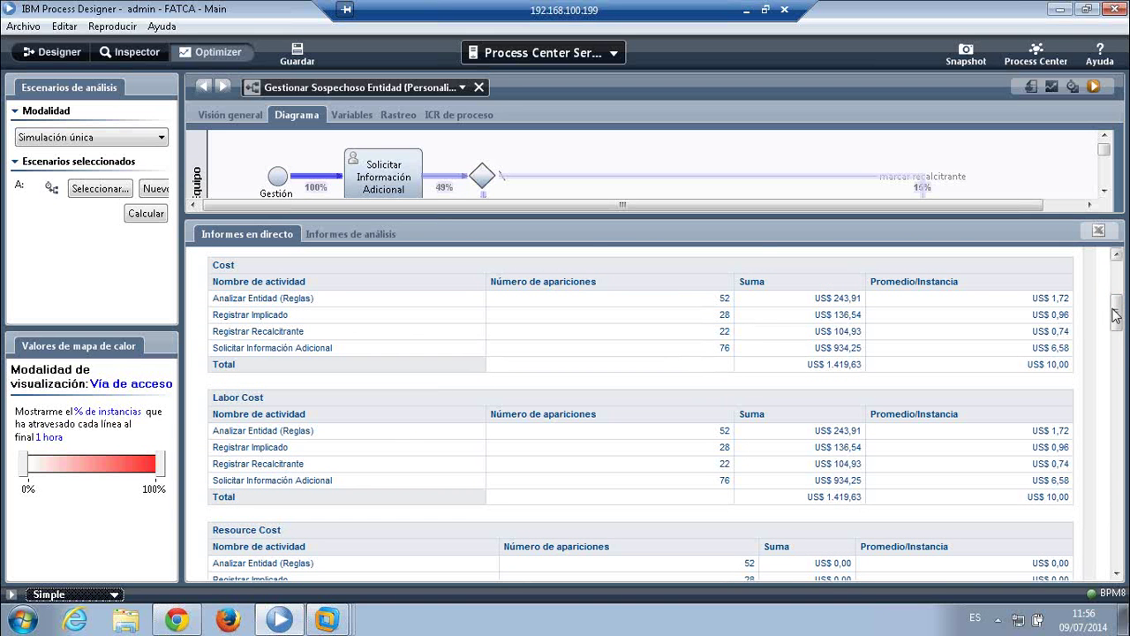
pyautogui.moveTo(1118, 316); pyautogui.dragTo(1118, 344)
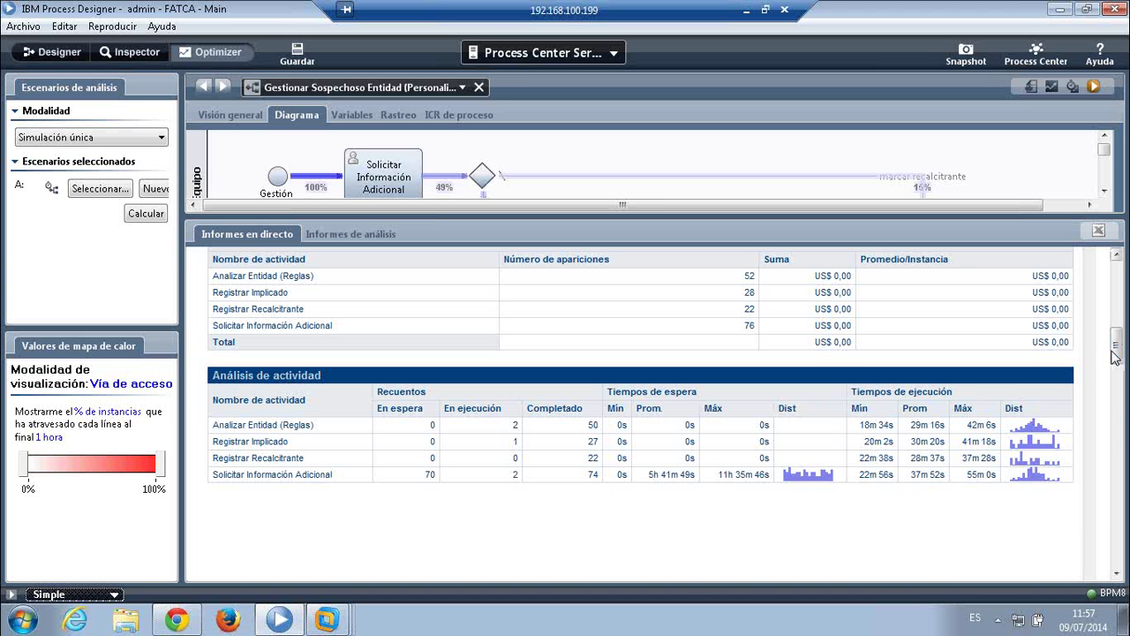
pyautogui.moveTo(1115, 355); pyautogui.dragTo(1116, 270)
pyautogui.moveTo(872, 216); pyautogui.dragTo(875, 500)
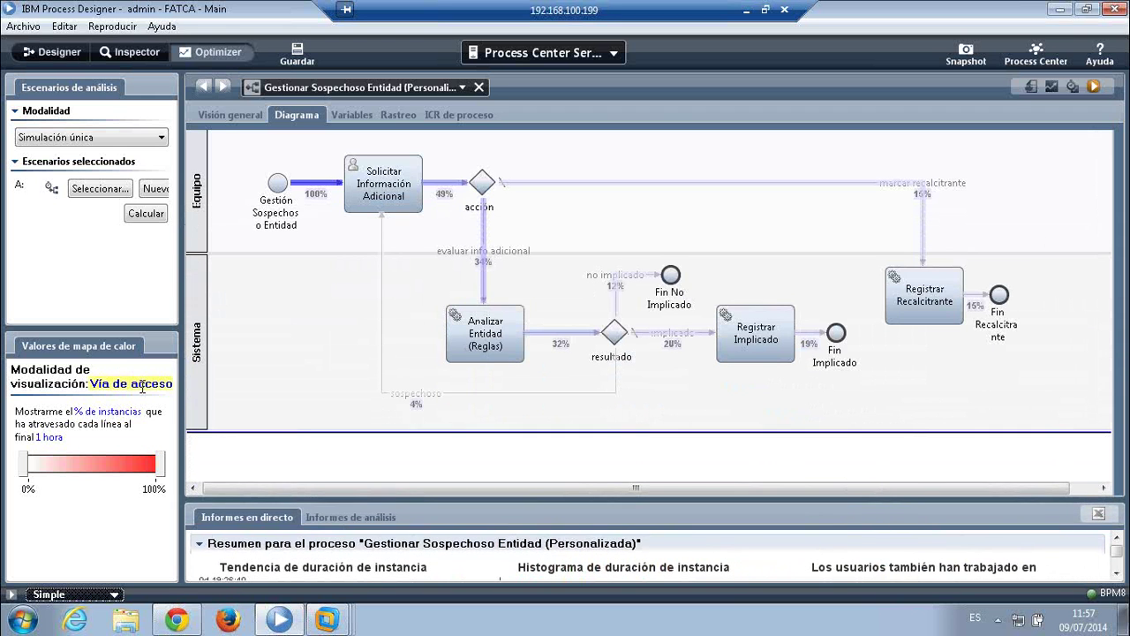
# - Keep Vía de acceso mode, show the resultado gateway summary, and narrow the heat map to 0%–9%
pyautogui.click(115, 383)
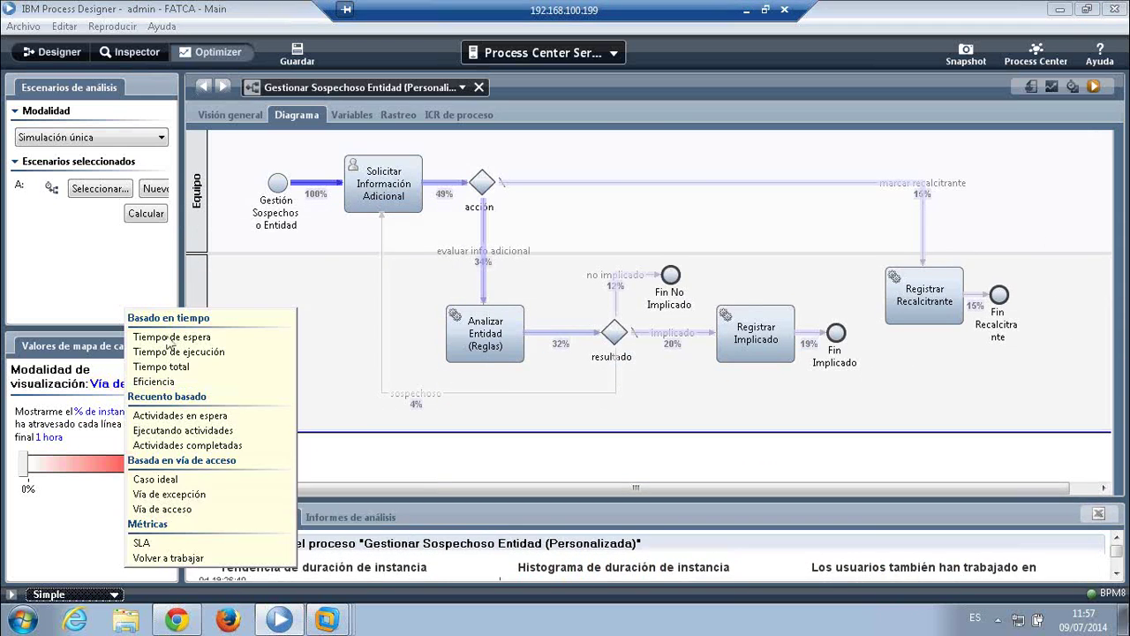
pyautogui.click(190, 510)
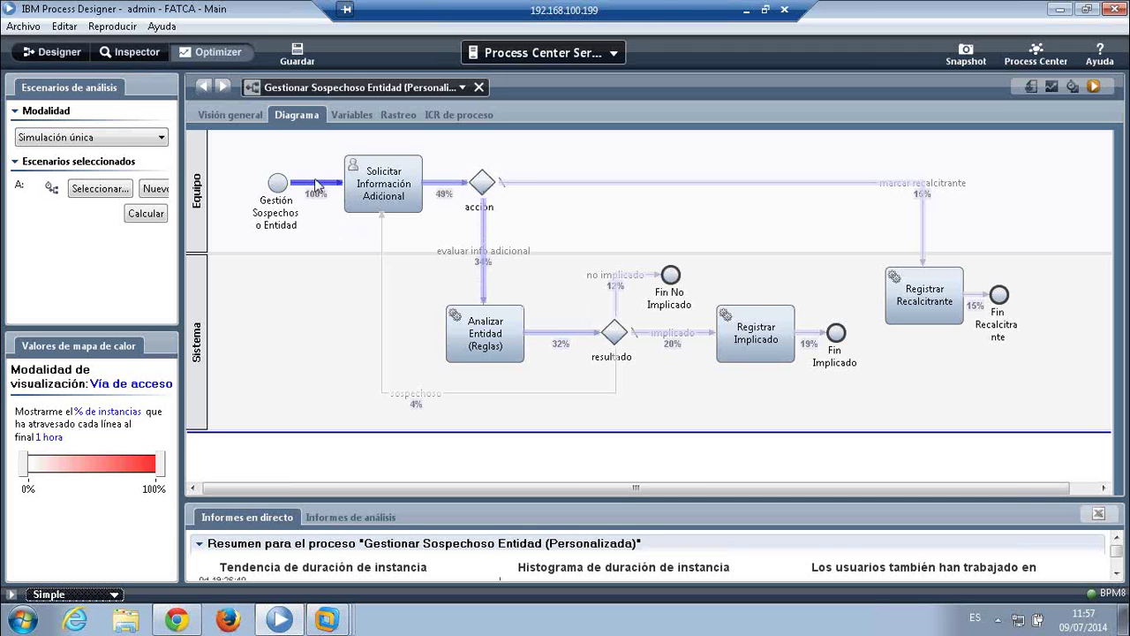
pyautogui.click(615, 334)
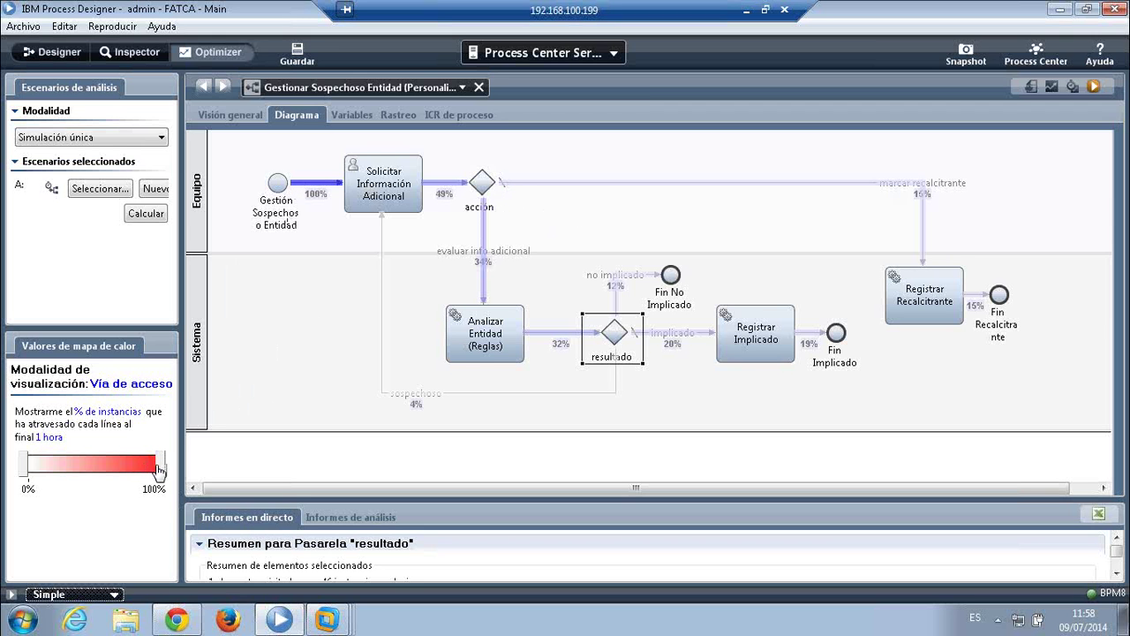
pyautogui.moveTo(159, 468); pyautogui.dragTo(38, 467)
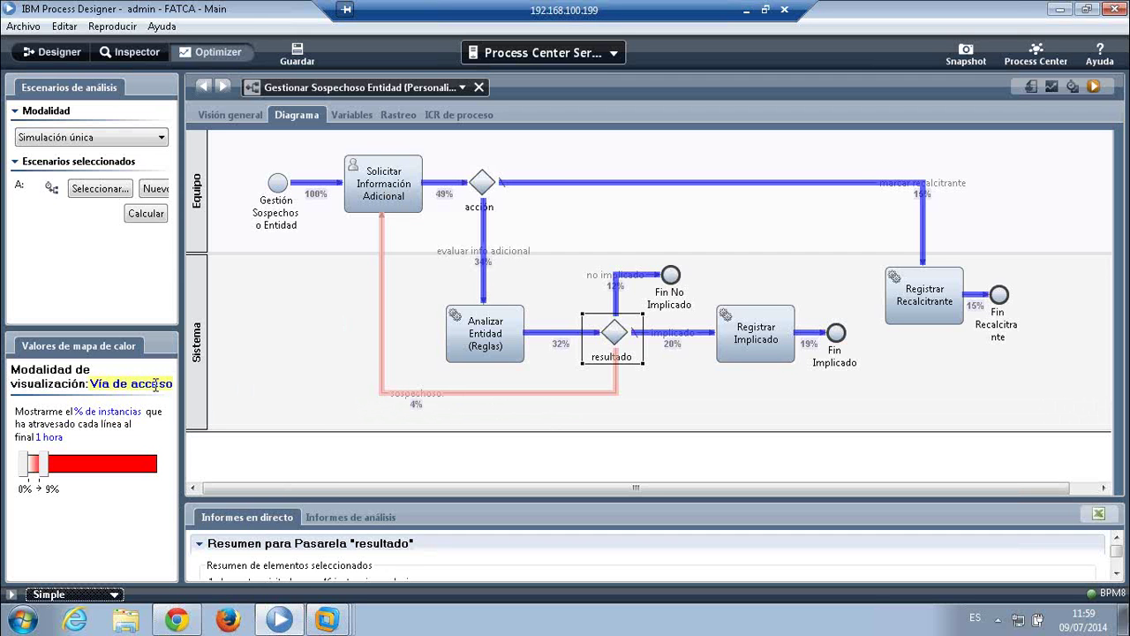
# - Switch the heat map to Volver a trabajar: 4/74 on Solicitar Información Adicional, 4/50 on Analizar Entidad
pyautogui.click(124, 378)
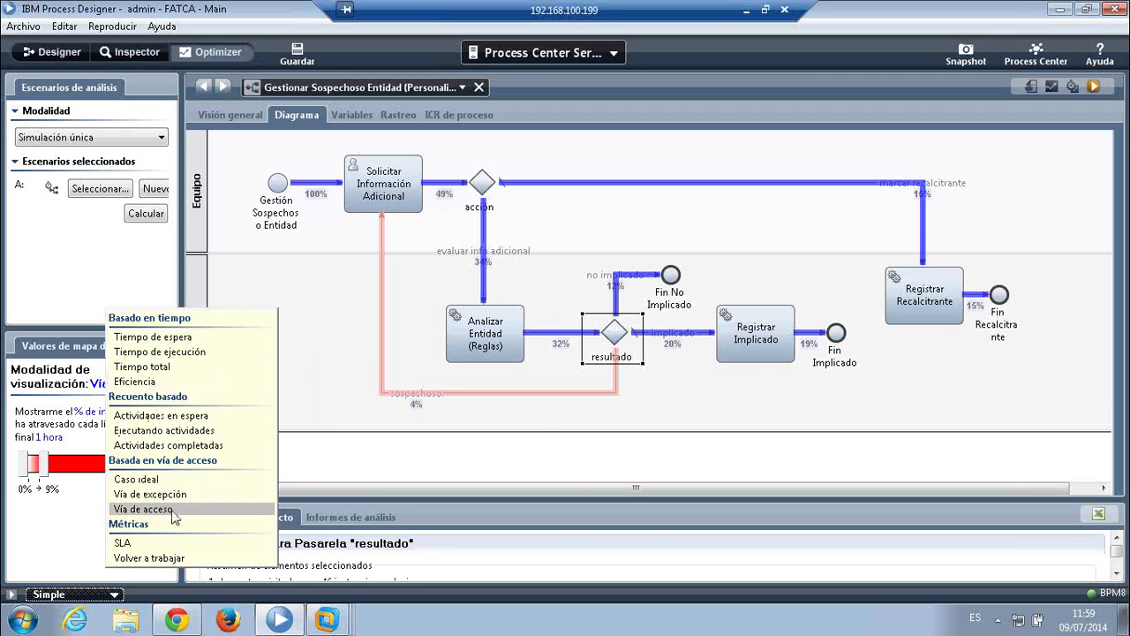
pyautogui.click(165, 560)
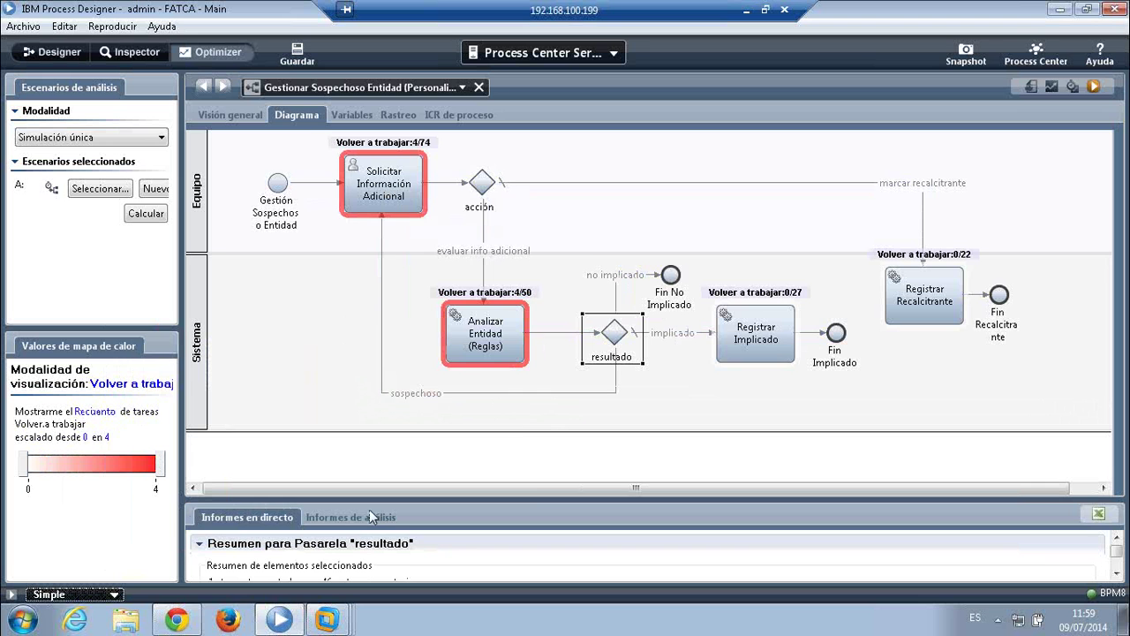
pyautogui.moveTo(478, 324)
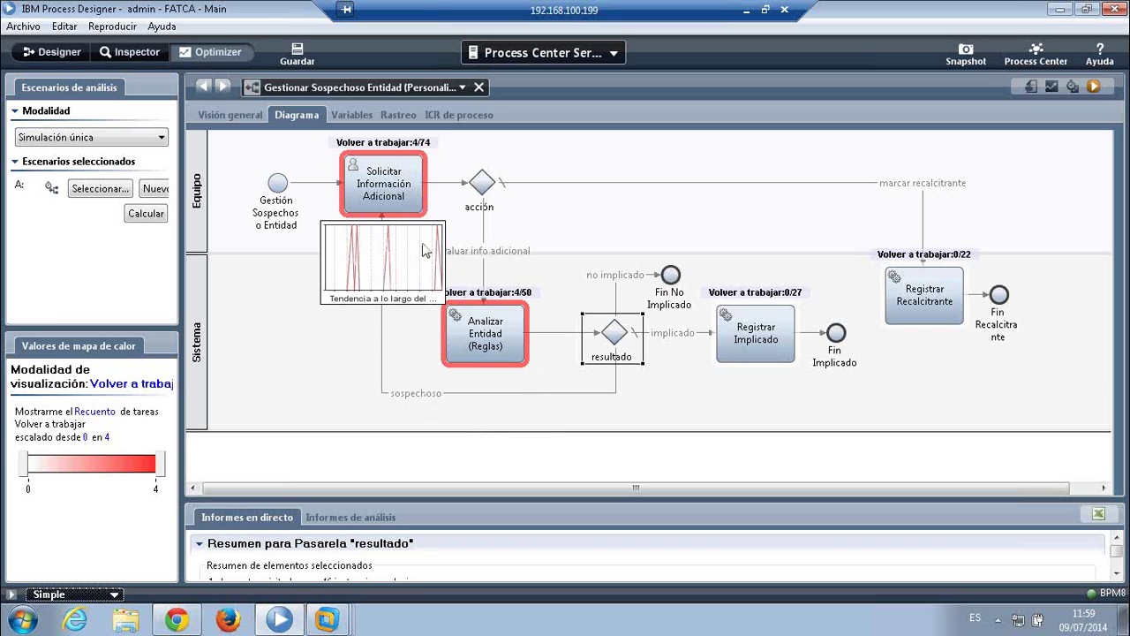
pyautogui.moveTo(390, 198)
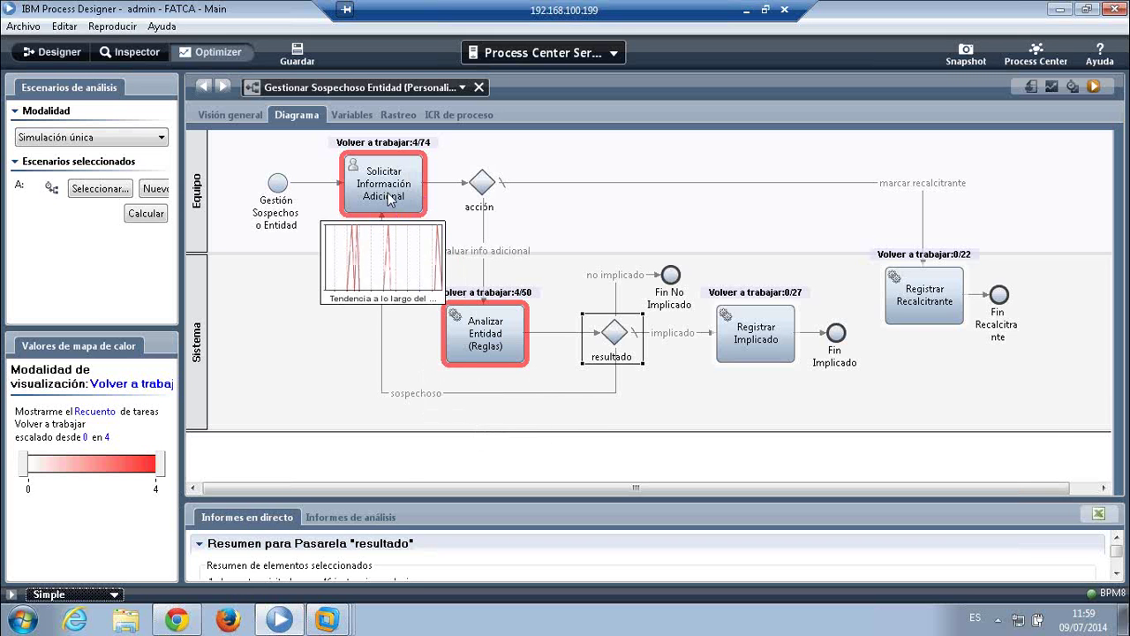
pyautogui.click(133, 382)
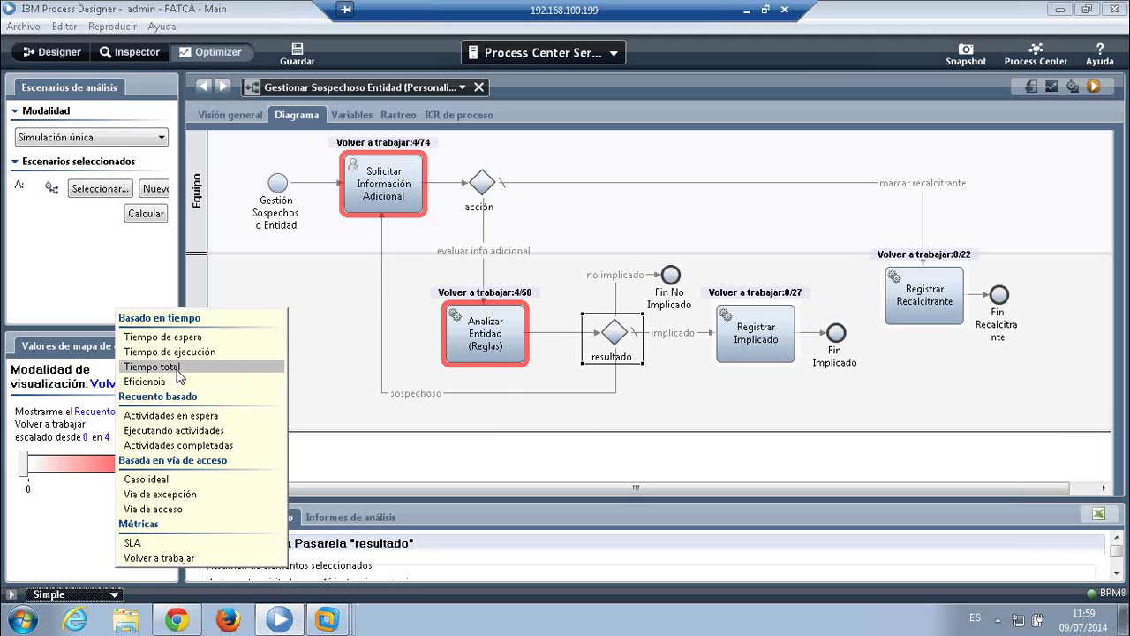
# - Base the heat map on Tiempo total, measured as % de instancias fuera de rango
pyautogui.click(183, 366)
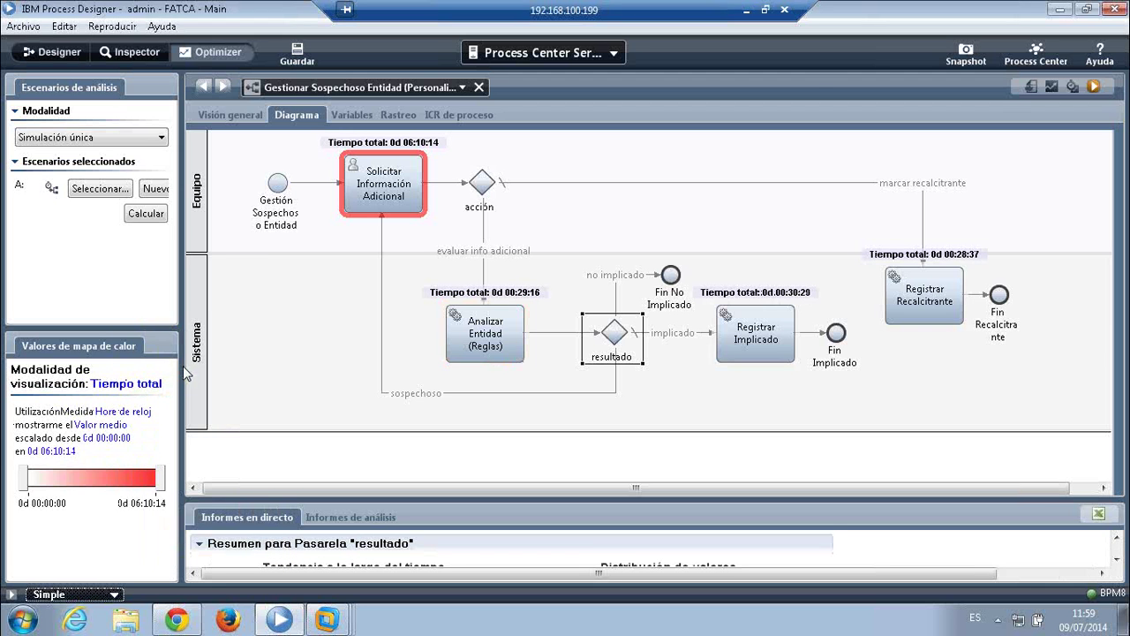
pyautogui.click(110, 425)
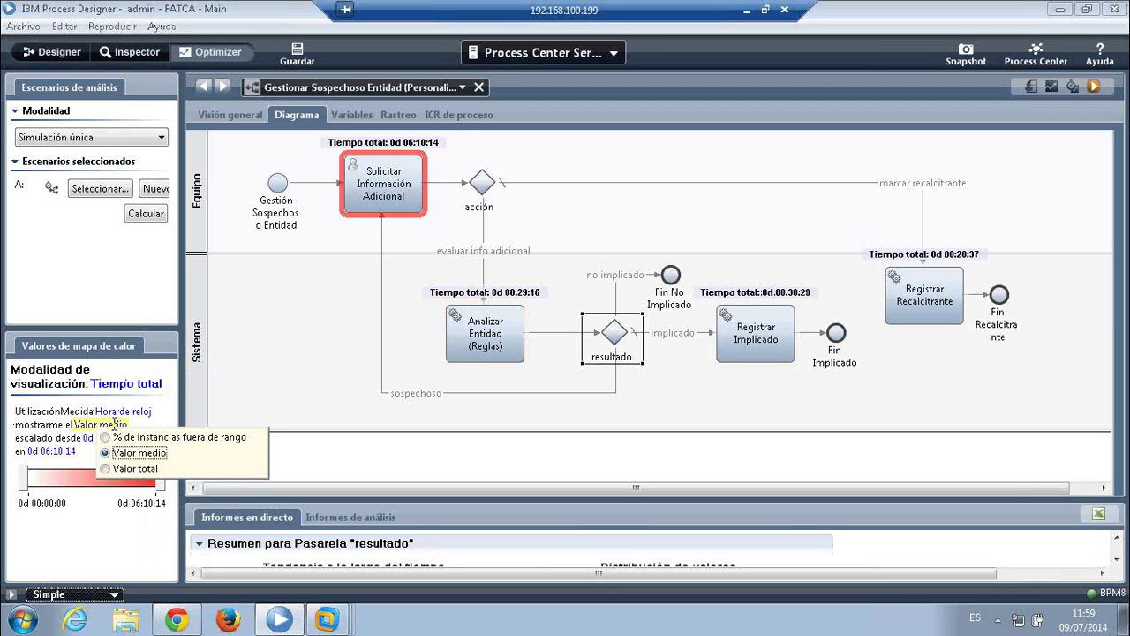
pyautogui.click(113, 437)
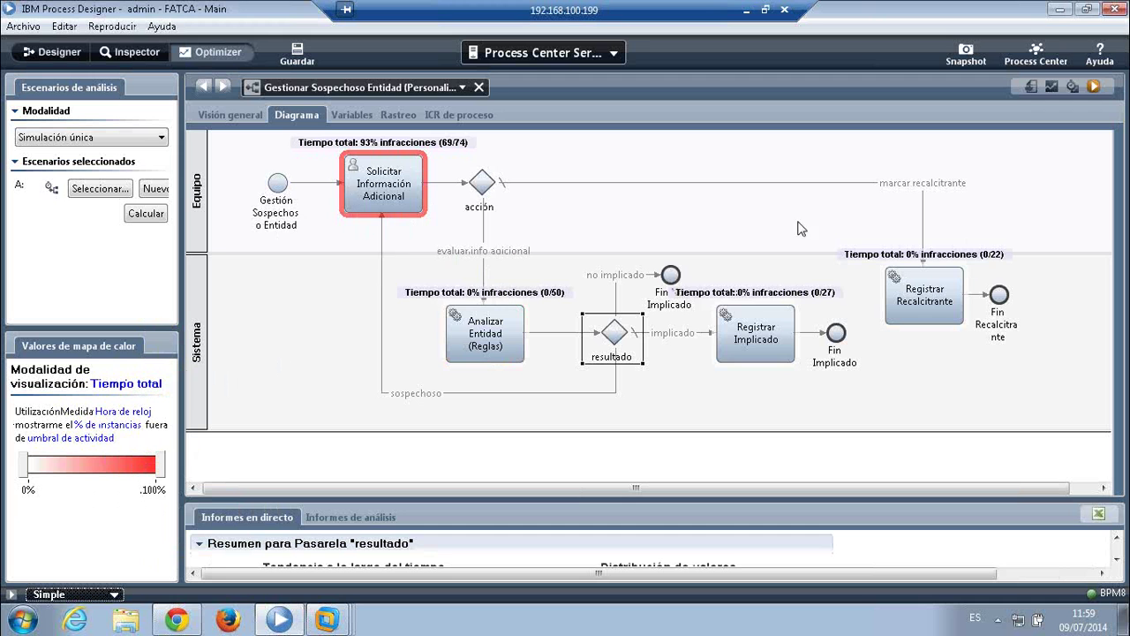
pyautogui.moveTo(385, 174)
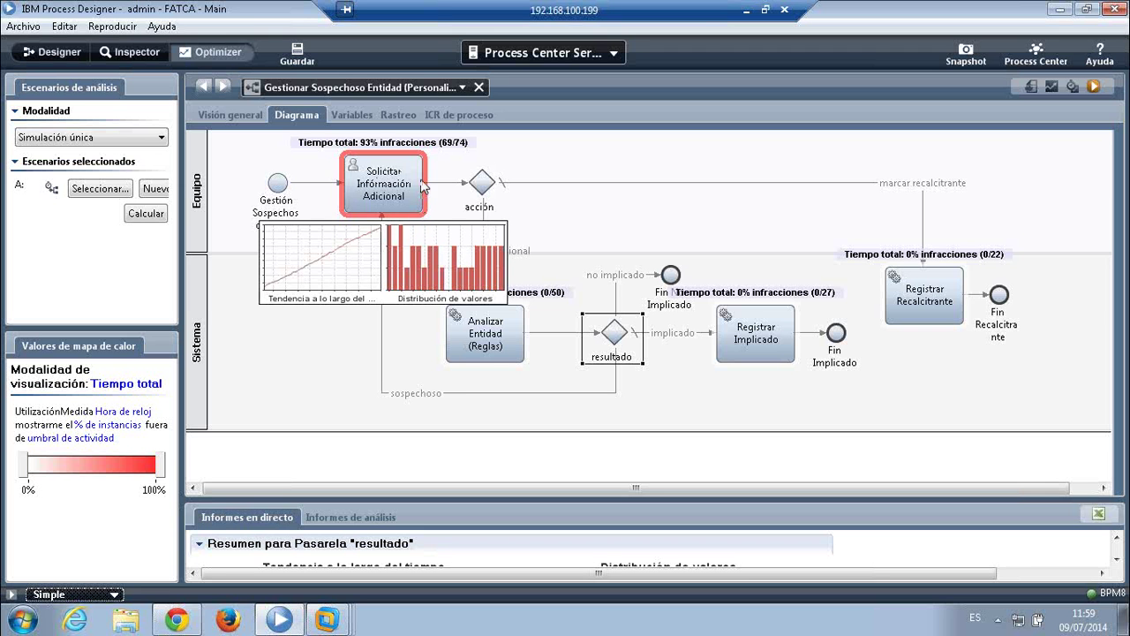
pyautogui.moveTo(946, 294)
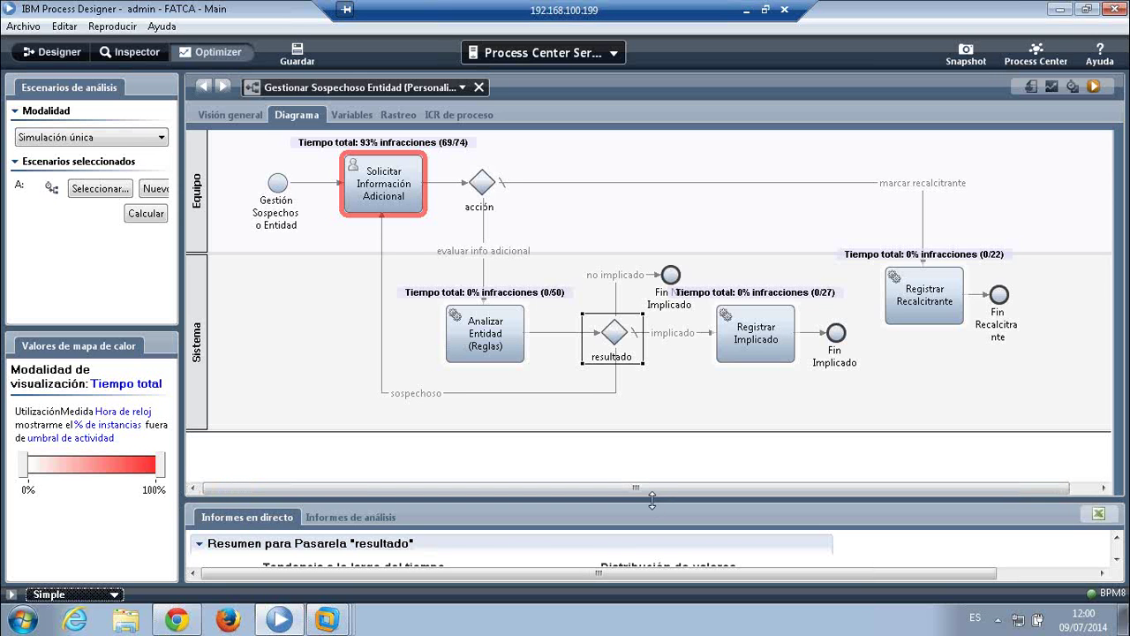
# - Enlarge the Informes en directo panel to show the resultado gateway's Tendencia and Distribución de valores charts
pyautogui.moveTo(652, 499); pyautogui.dragTo(681, 328)
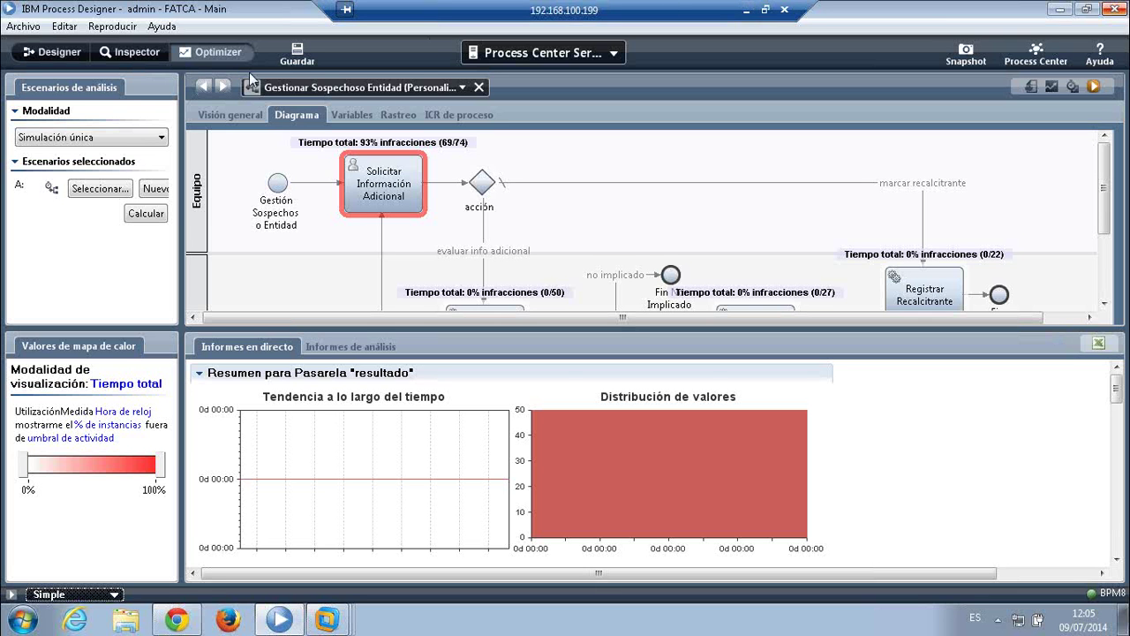
# - Switch from the Optimizer back to the Designer view of the Gestionar Sospechoso Entidad diagram
pyautogui.click(60, 55)
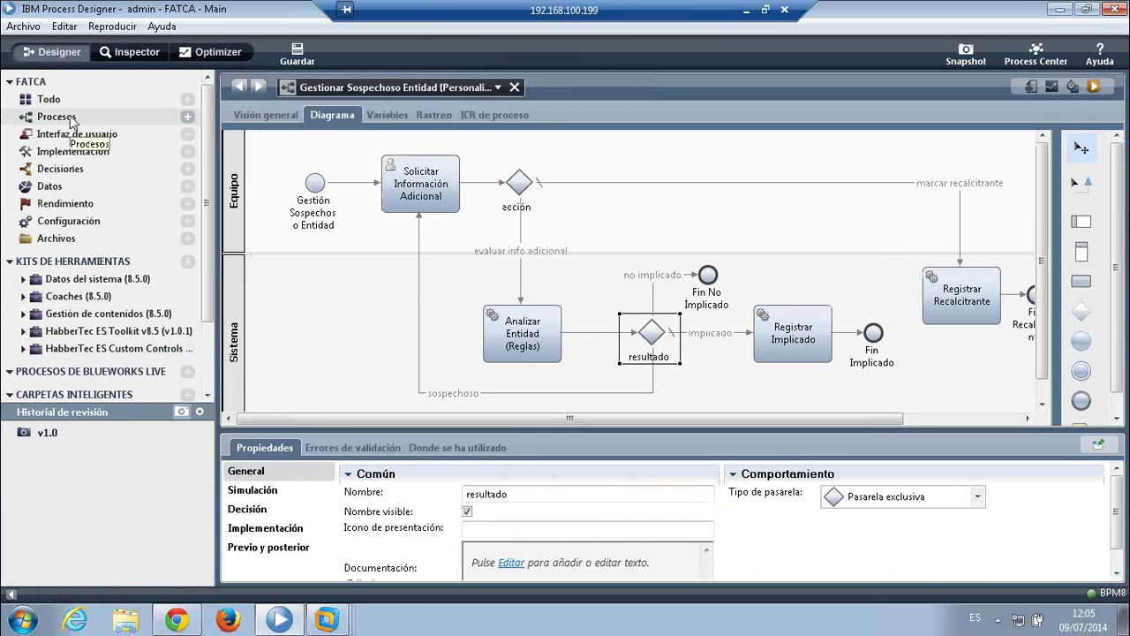
# - Open the FATCA Due Dilligence Entidades process from the Procesos list
pyautogui.click(56, 117)
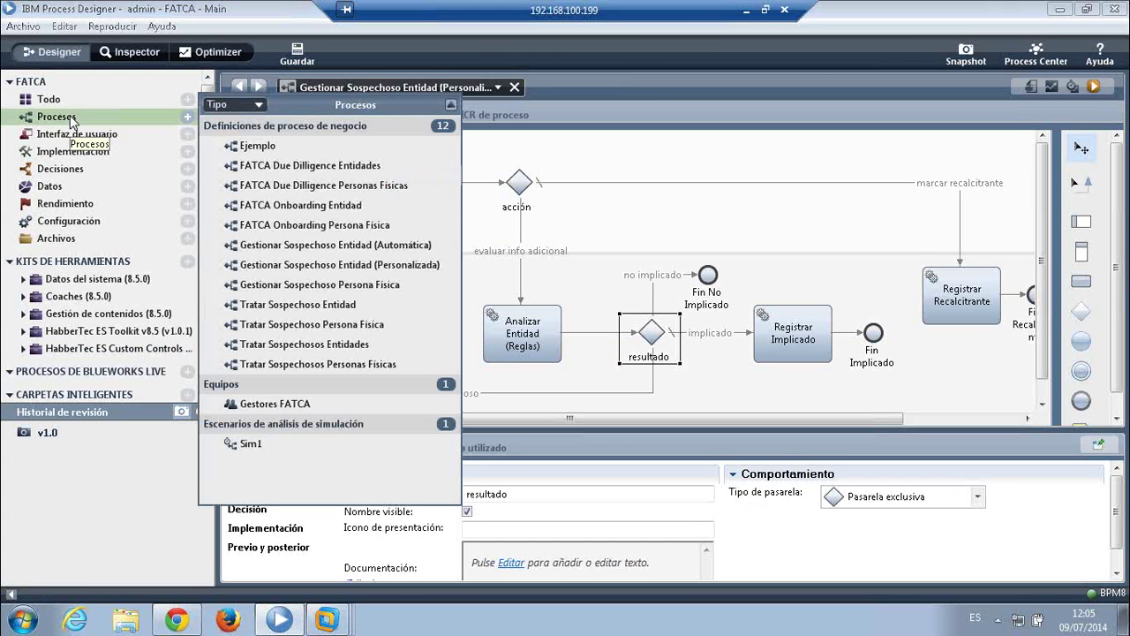
pyautogui.click(385, 164)
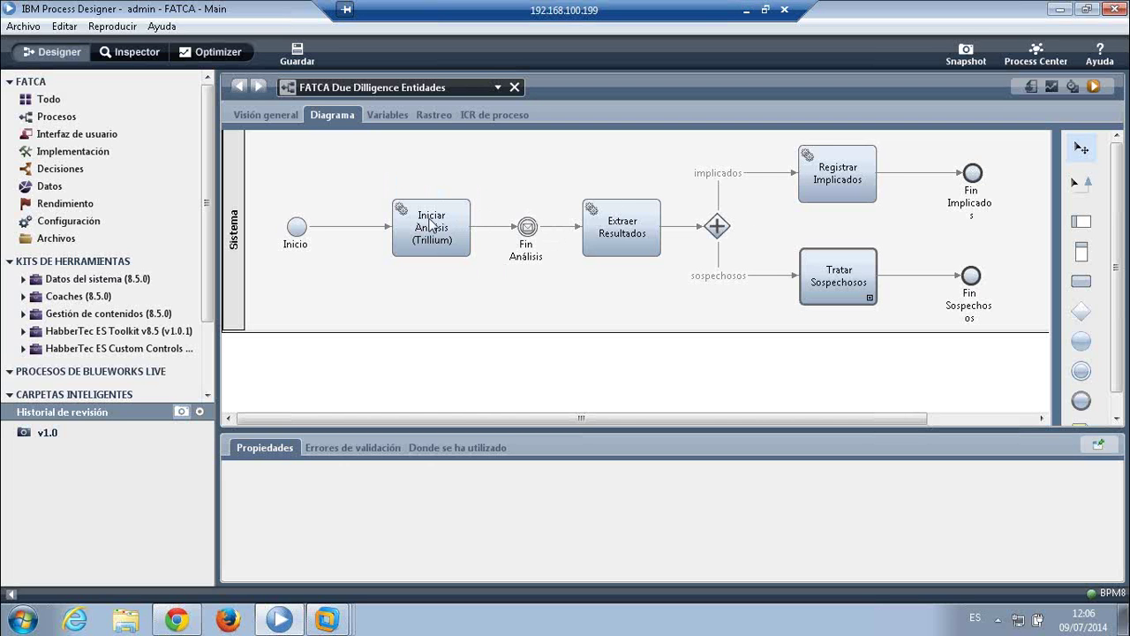
# - Review the Extraer Resultados and Registrar Implicados task properties, then bring up the process list
pyautogui.click(621, 222)
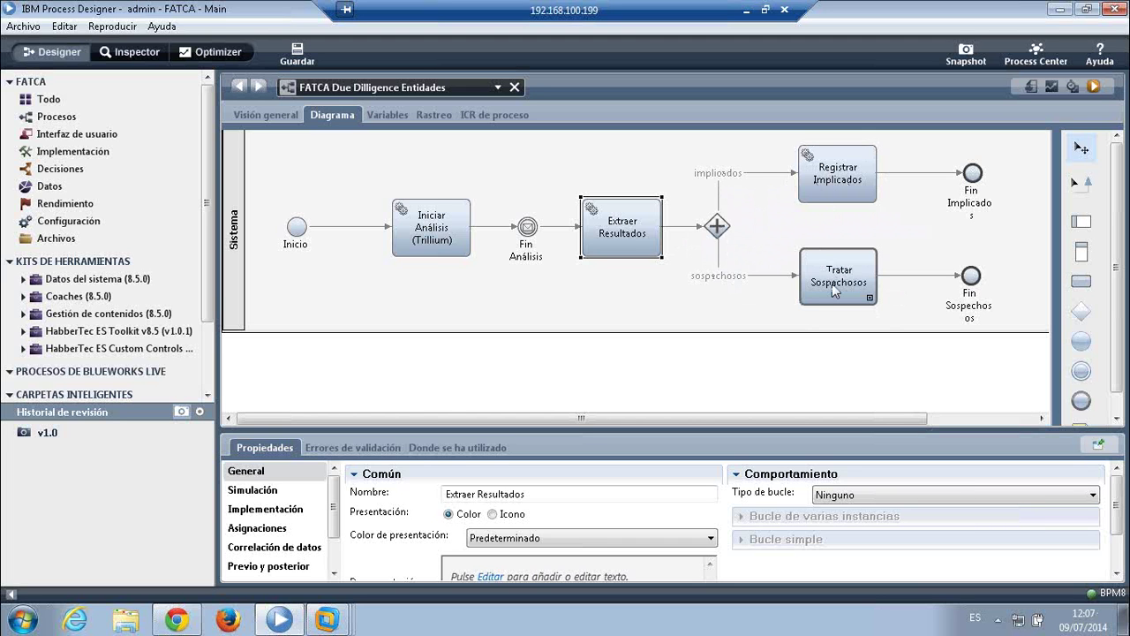
pyautogui.click(846, 176)
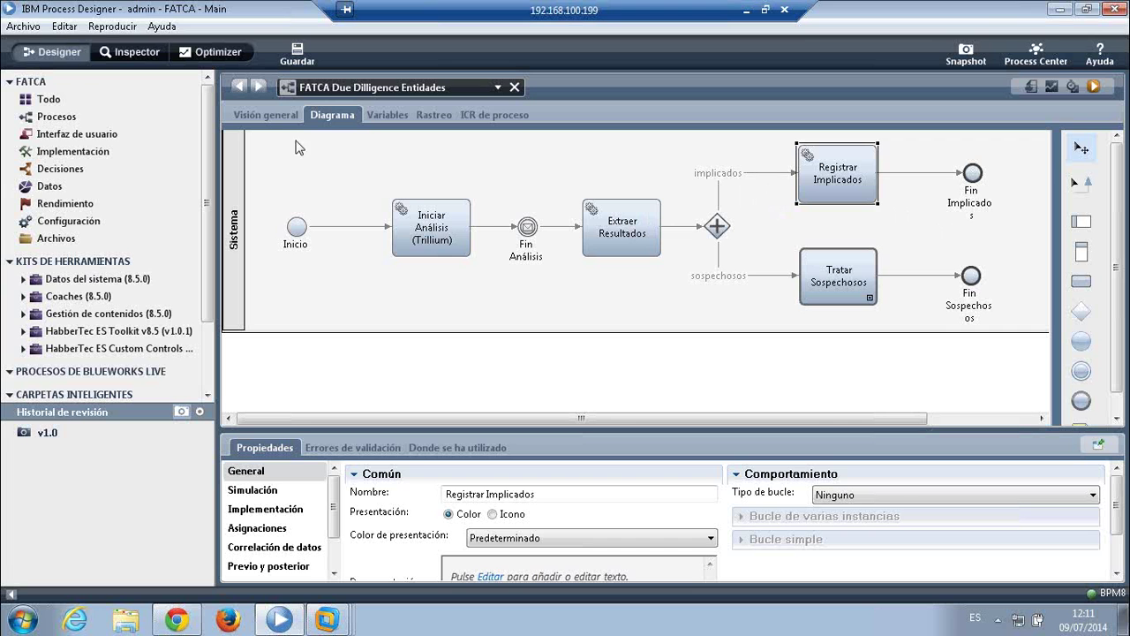
pyautogui.click(334, 87)
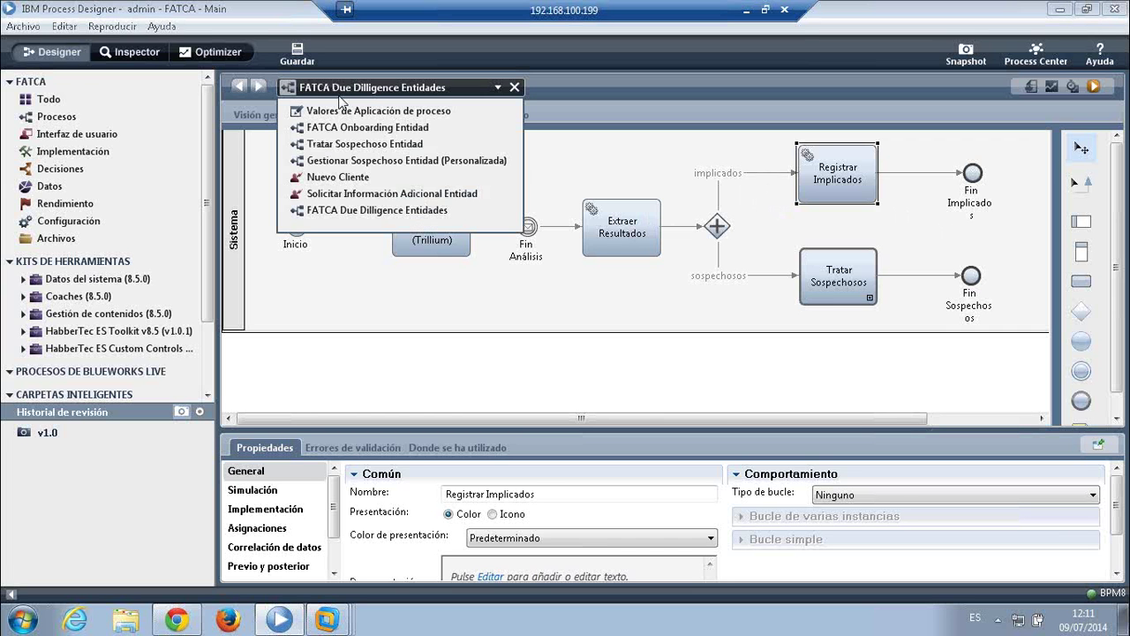
# - Switch to Gestionar Sospechoso Entidad (Personalizada) and open the Solicitar Información Adicional coach
pyautogui.click(435, 163)
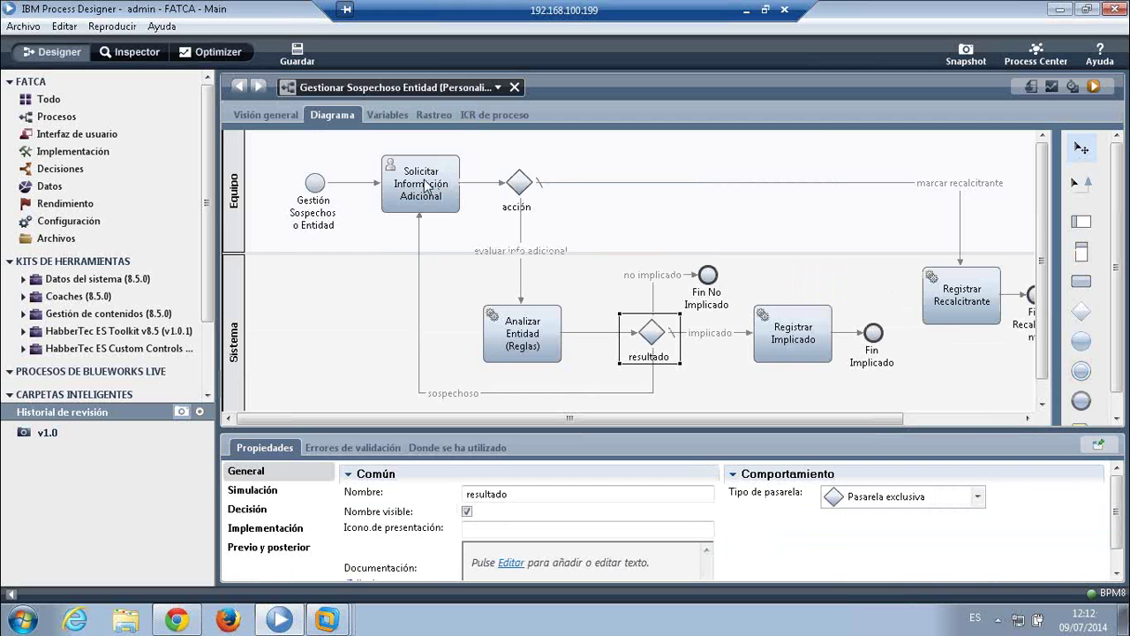
pyautogui.doubleClick(424, 183)
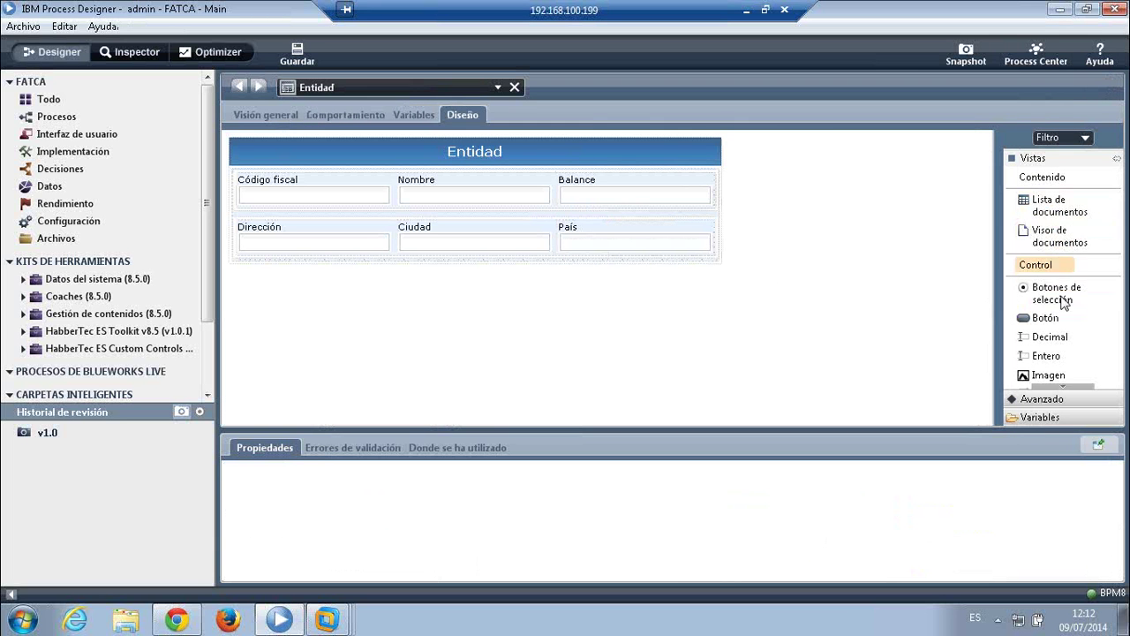
# - Place a Decimal field after País in the Entidad form and start choosing its binding variable
pyautogui.moveTo(1050, 337); pyautogui.dragTo(694, 245)
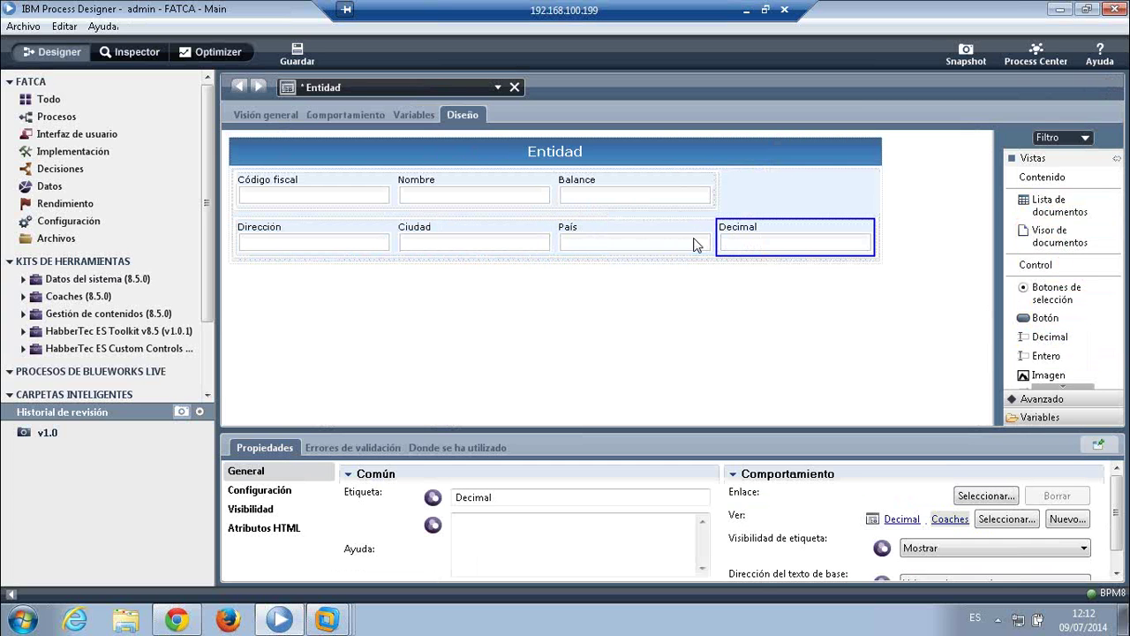
pyautogui.click(986, 495)
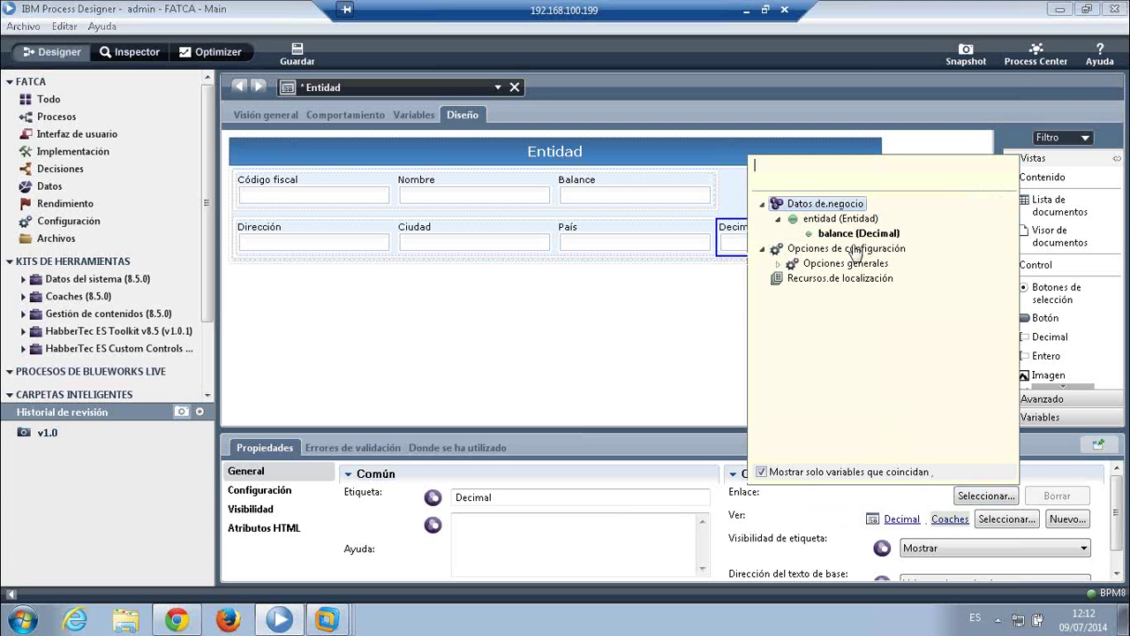
# - Close the binding list without selecting a variable and deselect the new Decimal field
pyautogui.click(731, 350)
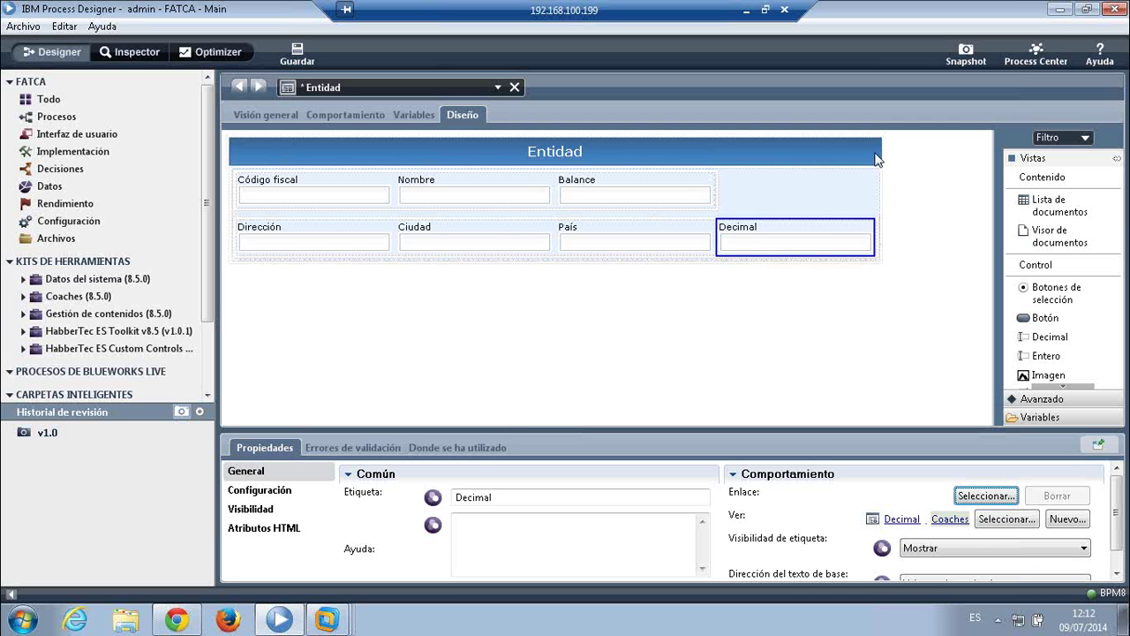
pyautogui.click(921, 163)
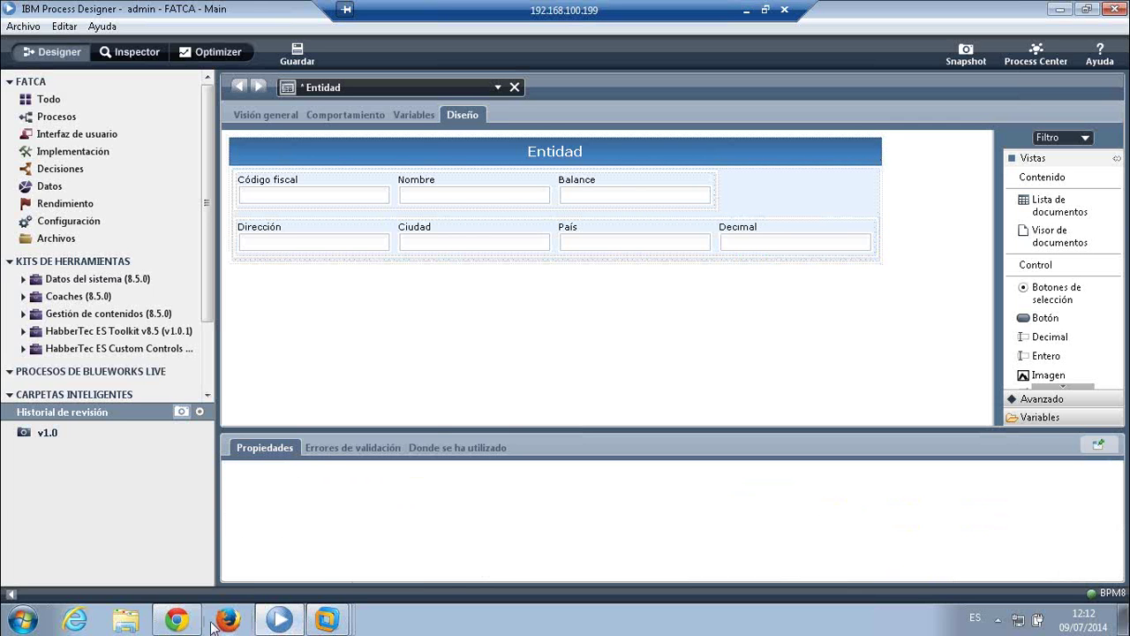
pyautogui.click(177, 619)
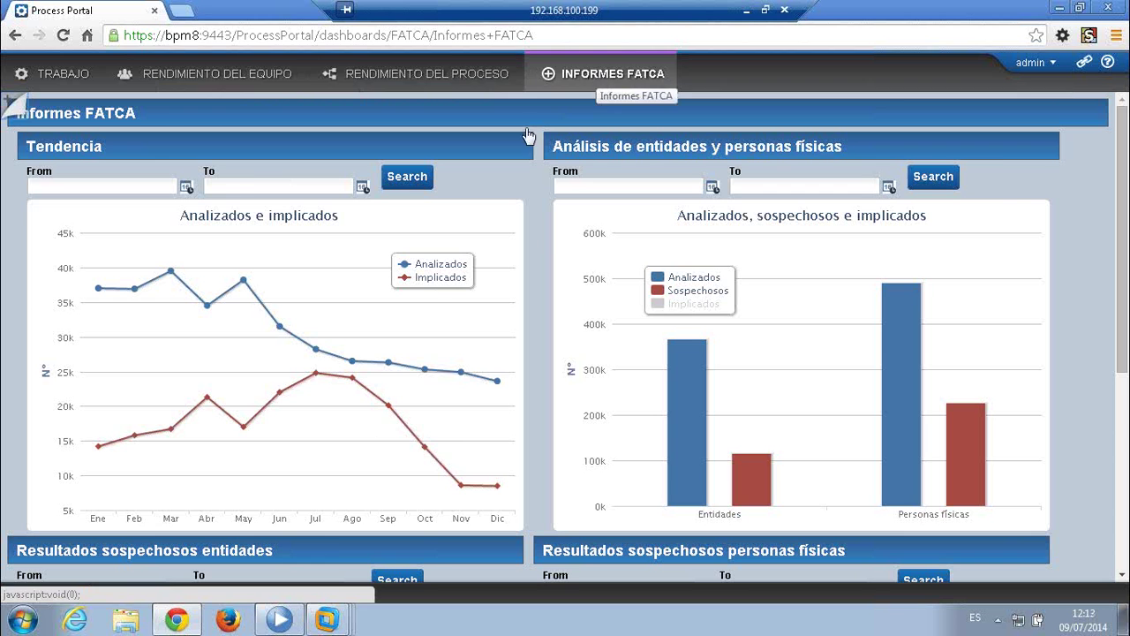
pyautogui.click(281, 621)
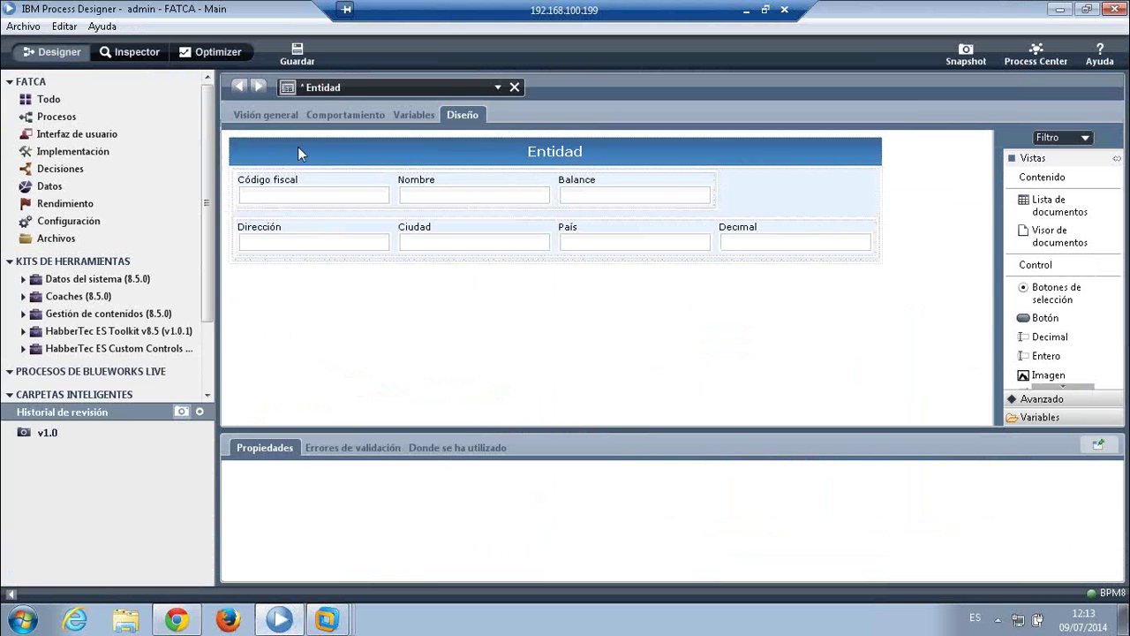
# - Show the Optimizer heat map for Gestionar Sospechoso Entidad (Personalizada), enlarged to reveal the Sistema lane
pyautogui.click(212, 52)
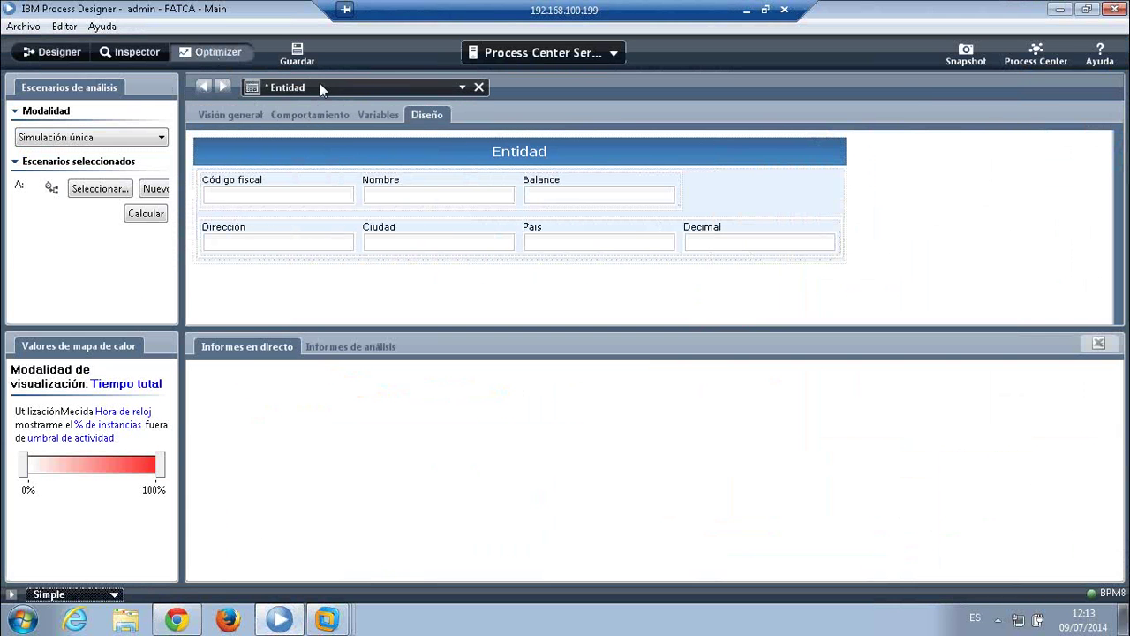
pyautogui.click(320, 86)
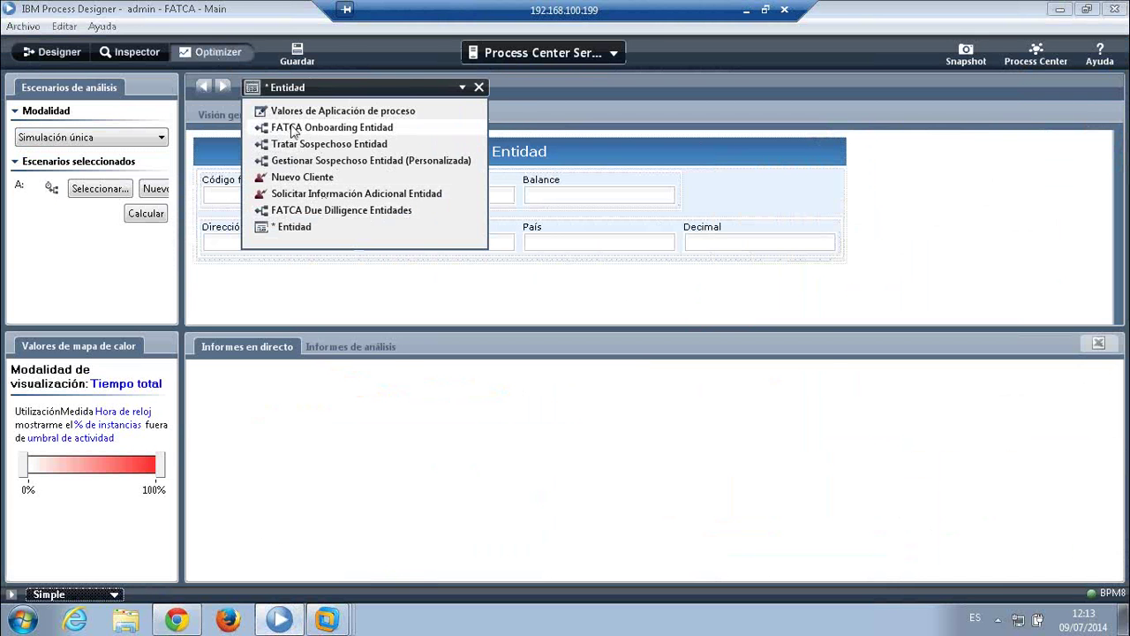
pyautogui.click(424, 168)
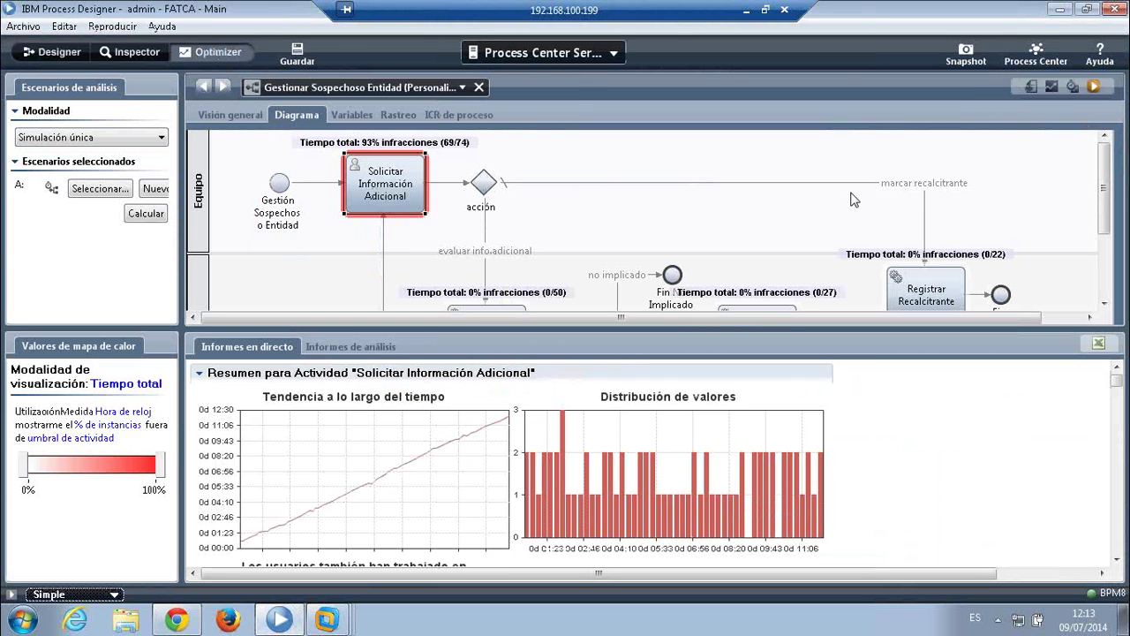
pyautogui.moveTo(782, 328); pyautogui.dragTo(829, 426)
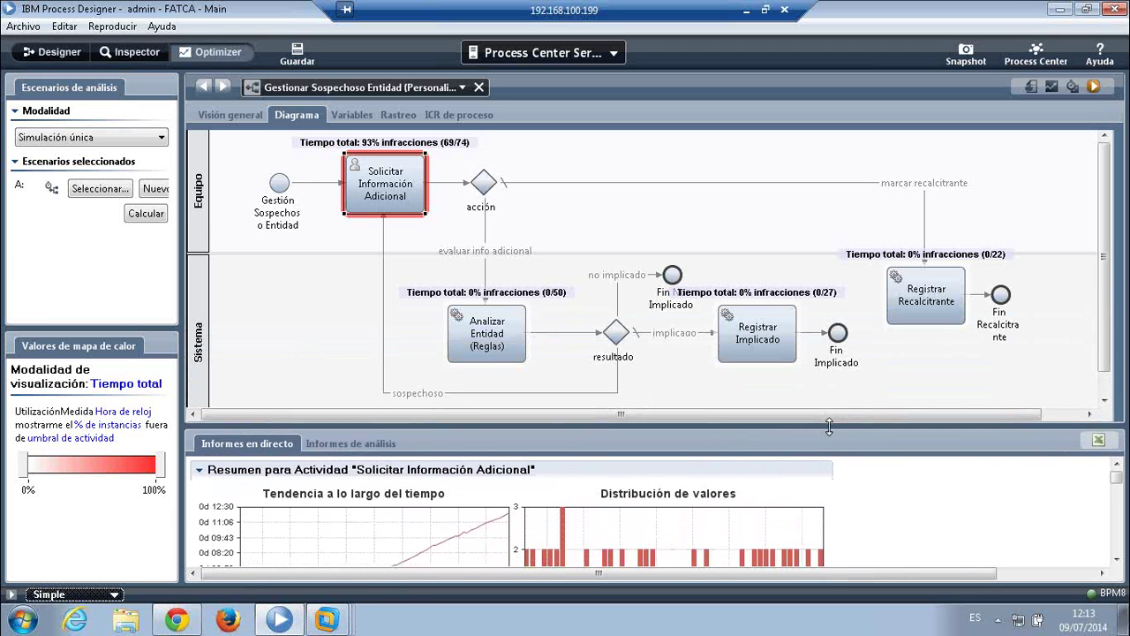